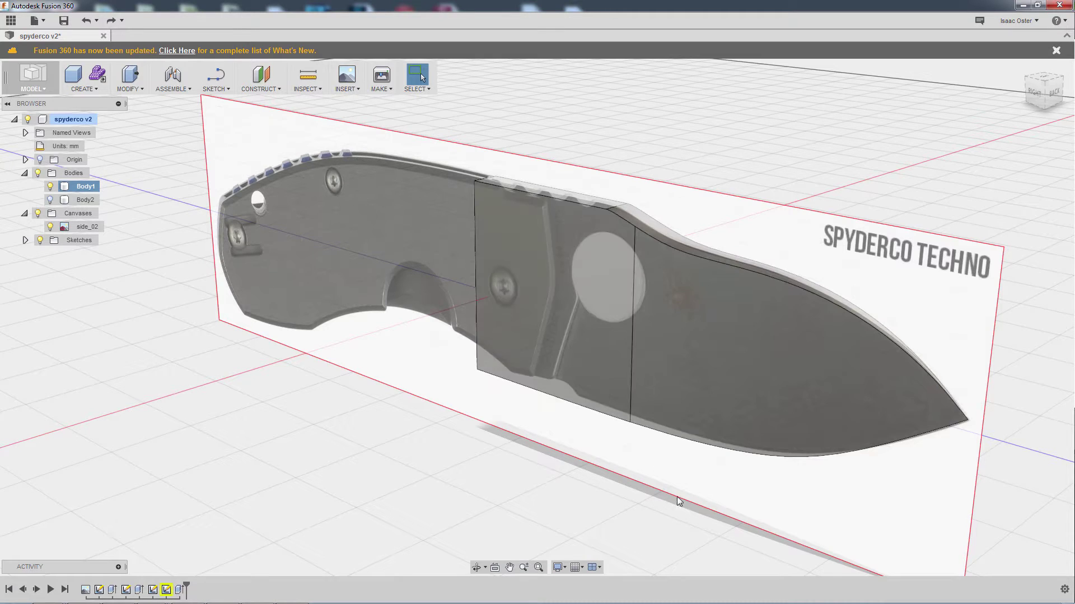
Step: Create a new sketch on the flat side face of Body1's blade block
{"action": "middle_click_drag", "start_coordinate": [512, 485], "coordinate": [526, 465], "text": "shift"}
{"action": "key", "text": "Escape"}
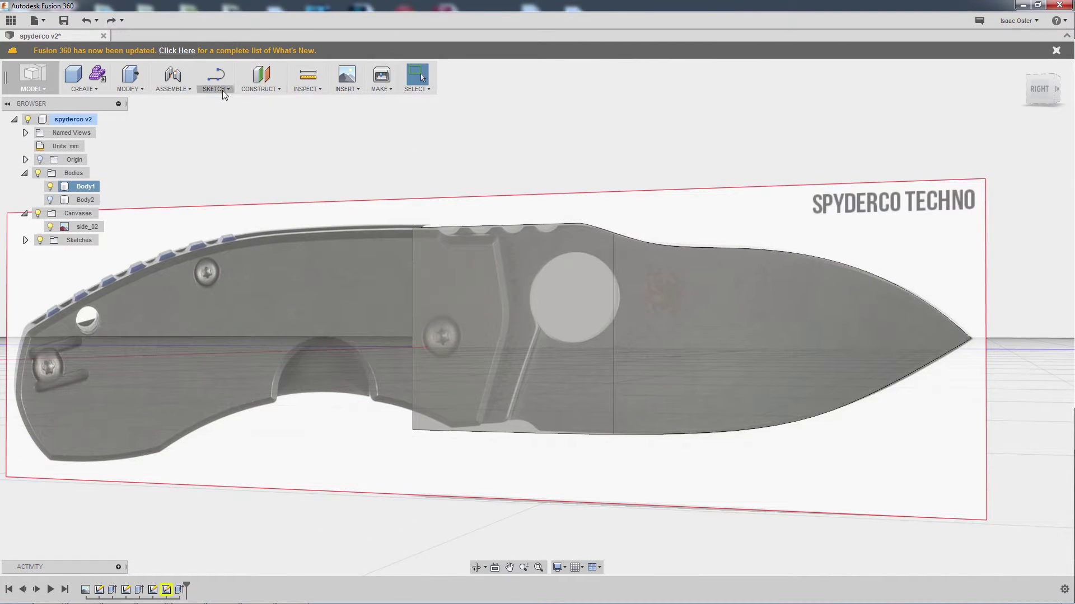
{"action": "left_click", "coordinate": [223, 90]}
{"action": "left_click", "coordinate": [236, 102]}
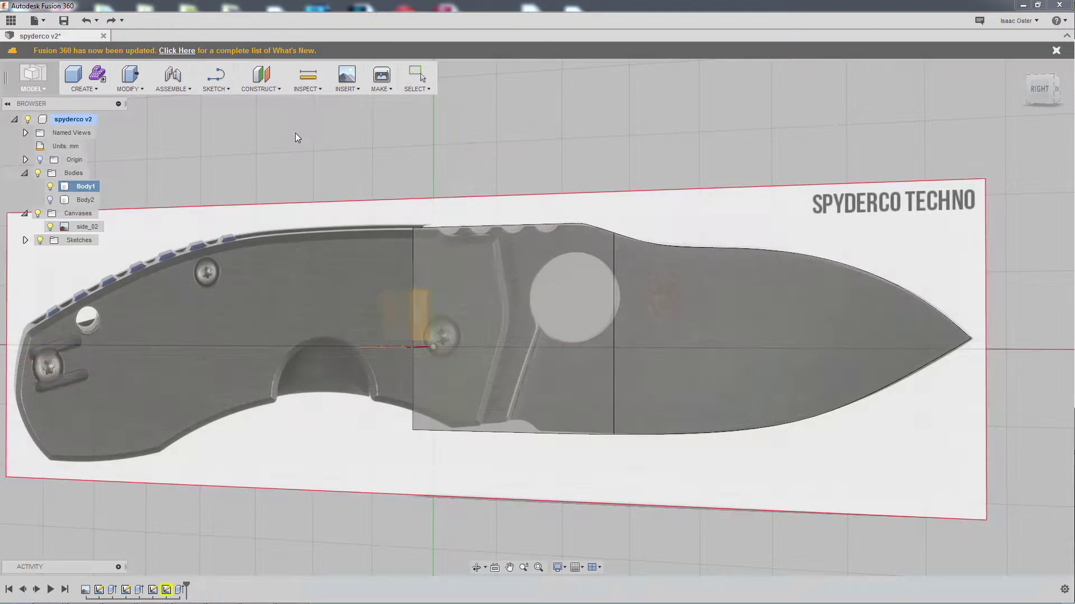
{"action": "middle_click_drag", "start_coordinate": [398, 151], "coordinate": [515, 168], "text": "shift"}
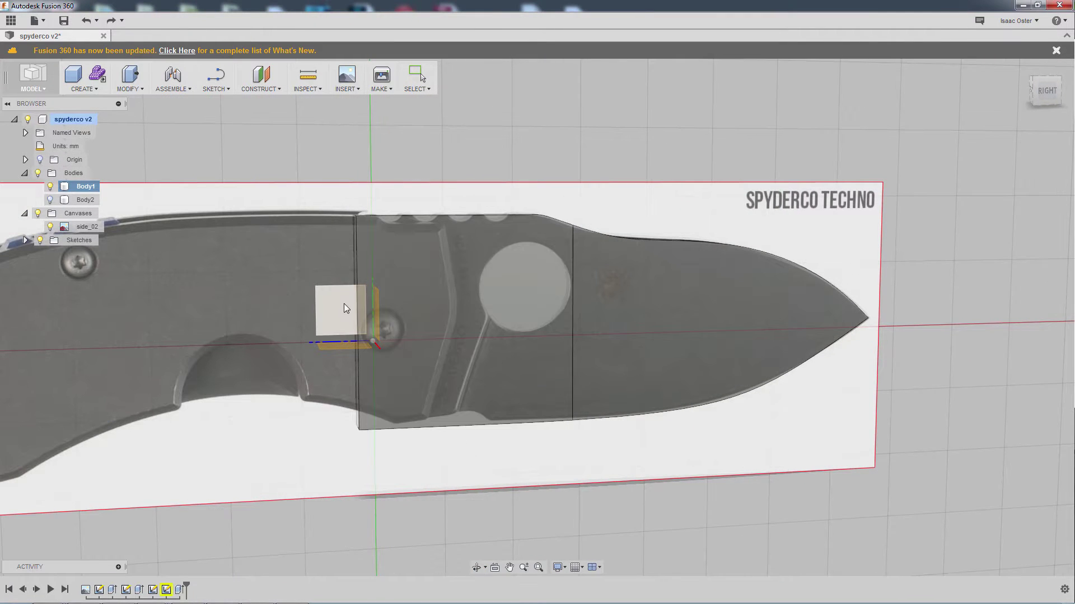
{"action": "middle_click_drag", "start_coordinate": [312, 309], "coordinate": [422, 130], "text": "shift"}
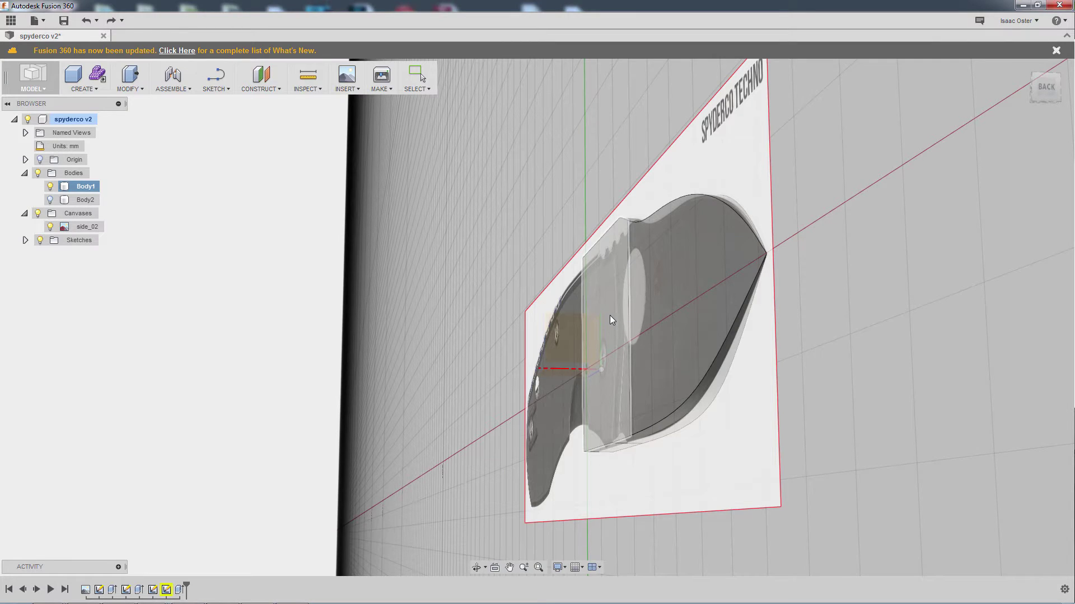
{"action": "left_click", "coordinate": [608, 305]}
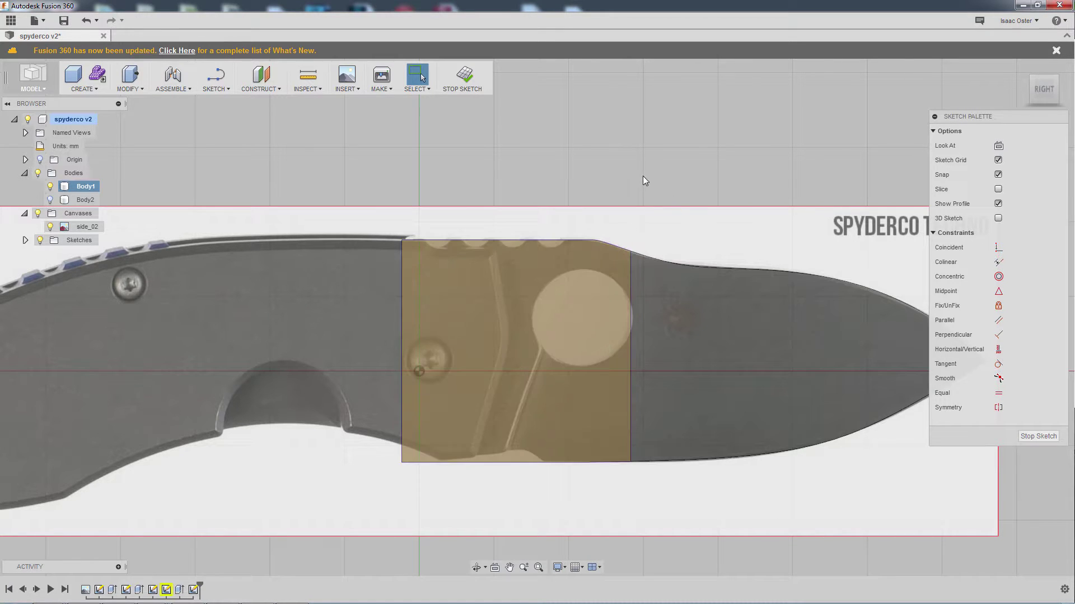
Step: Delete the projected rectangle outline from the sketch and switch to the Line tool
{"action": "mouse_move", "coordinate": [697, 153]}
{"action": "left_mouse_down"}
{"action": "mouse_move", "coordinate": [336, 512]}
{"action": "mouse_move", "coordinate": [451, 503]}
{"action": "left_mouse_up"}
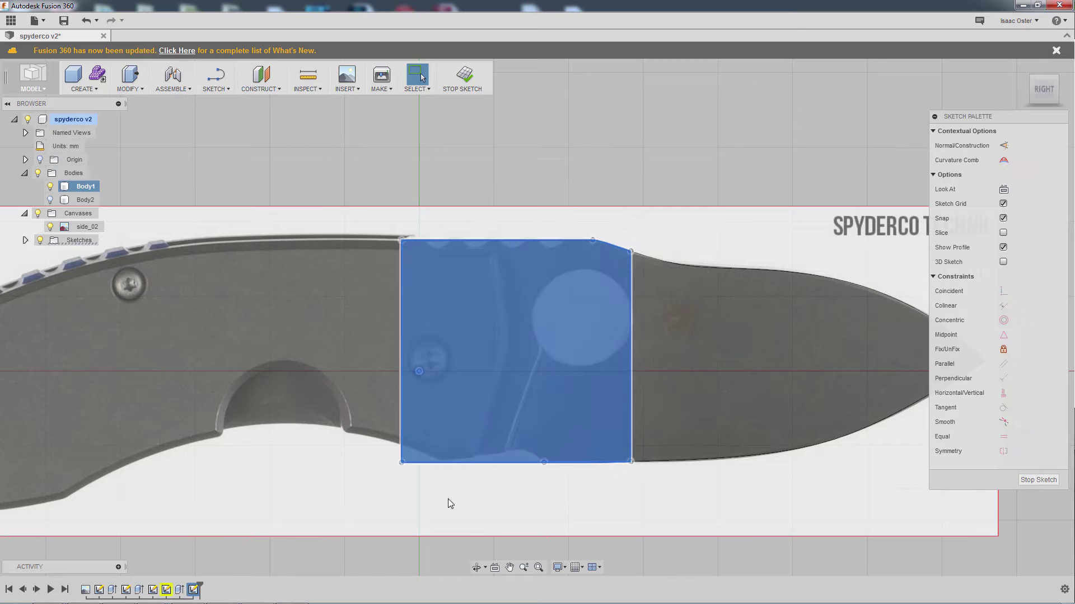
{"action": "key", "text": "Delete"}
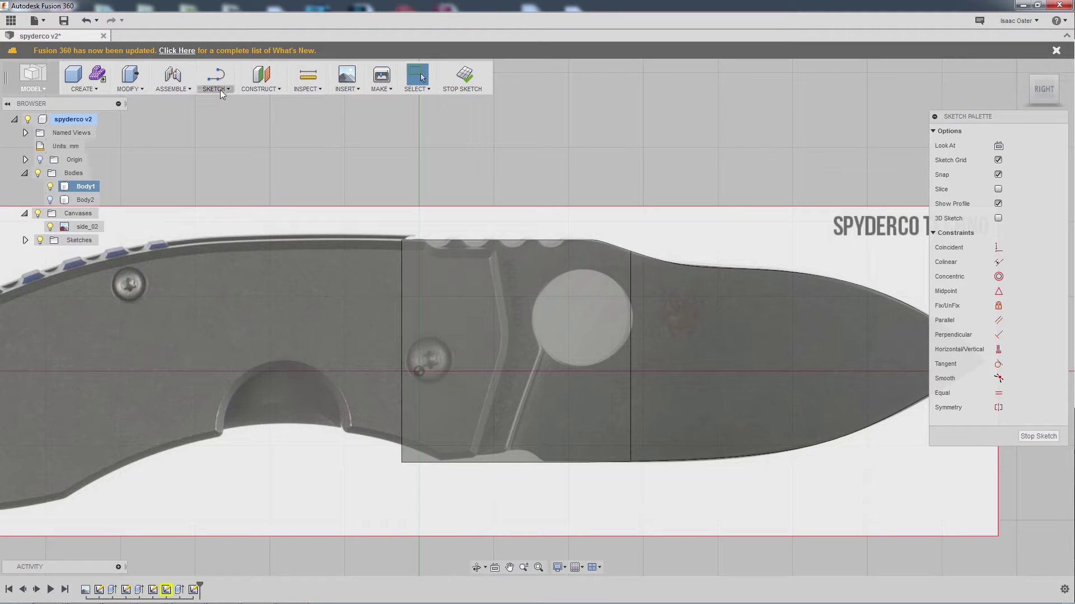
{"action": "left_click", "coordinate": [220, 90]}
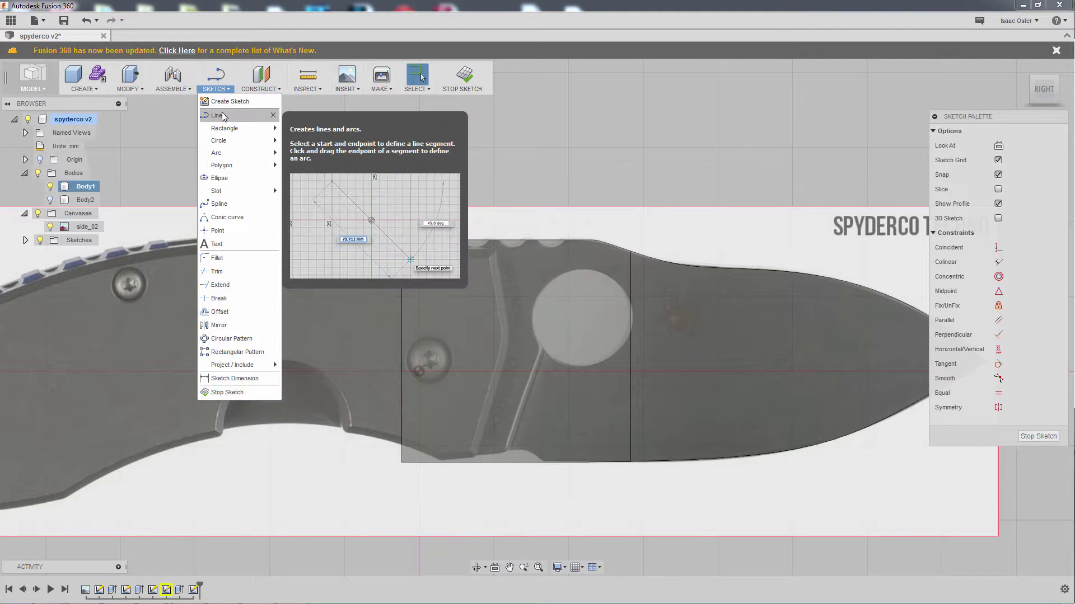
{"action": "left_click", "coordinate": [223, 115]}
{"action": "middle_click_drag", "start_coordinate": [496, 202], "coordinate": [439, 188]}
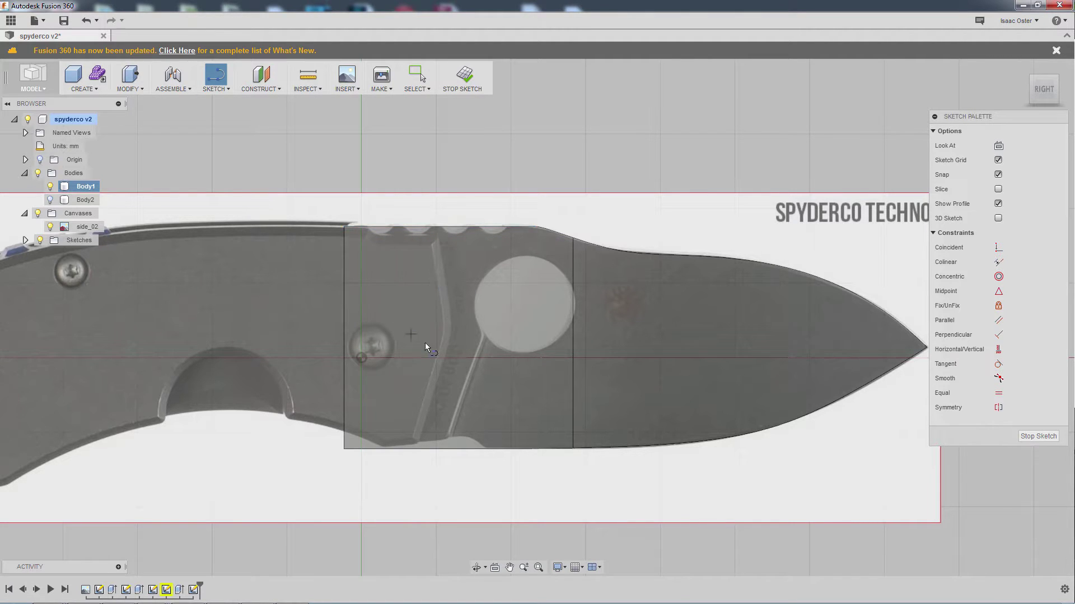
Step: Draw a closed four-line profile, its slanted edge ending at the thumb hole top, and finish the sketch
{"action": "left_click", "coordinate": [574, 240]}
{"action": "left_click", "coordinate": [439, 463]}
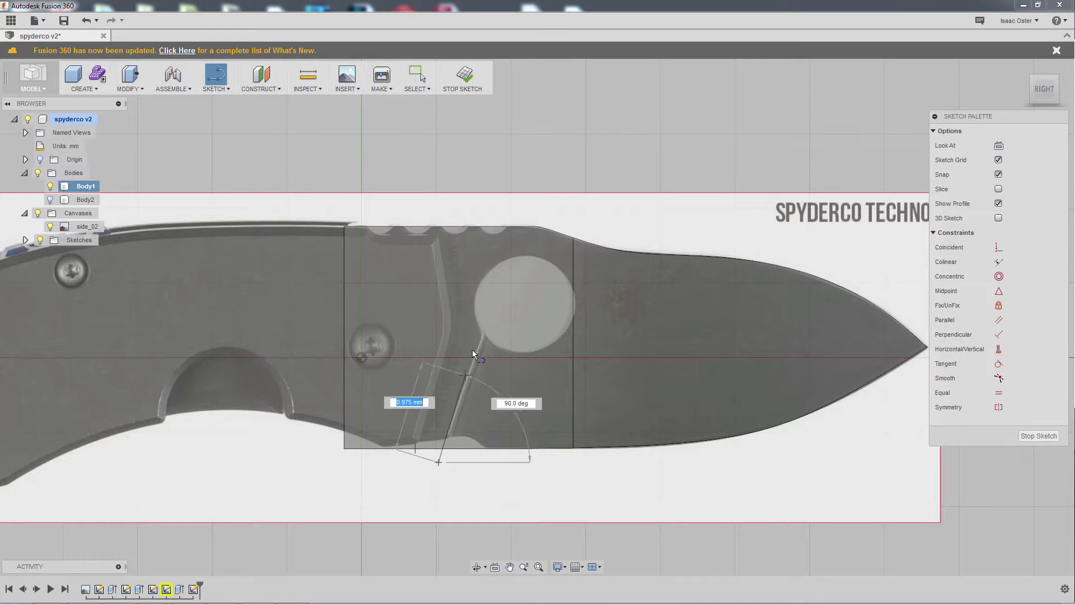
{"action": "left_click", "coordinate": [512, 257]}
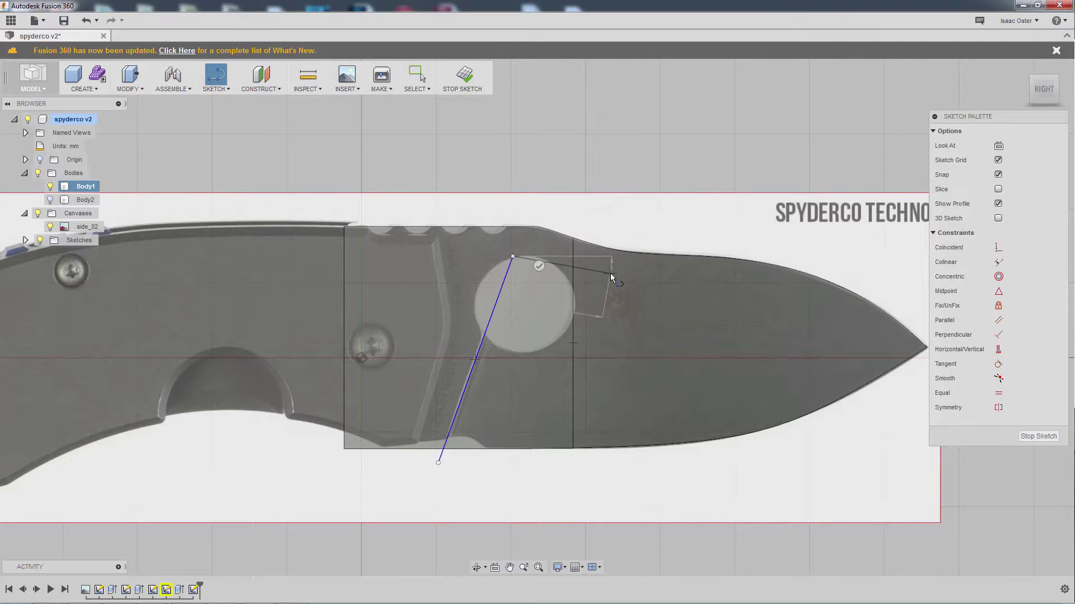
{"action": "middle_click_drag", "start_coordinate": [821, 247], "coordinate": [664, 233]}
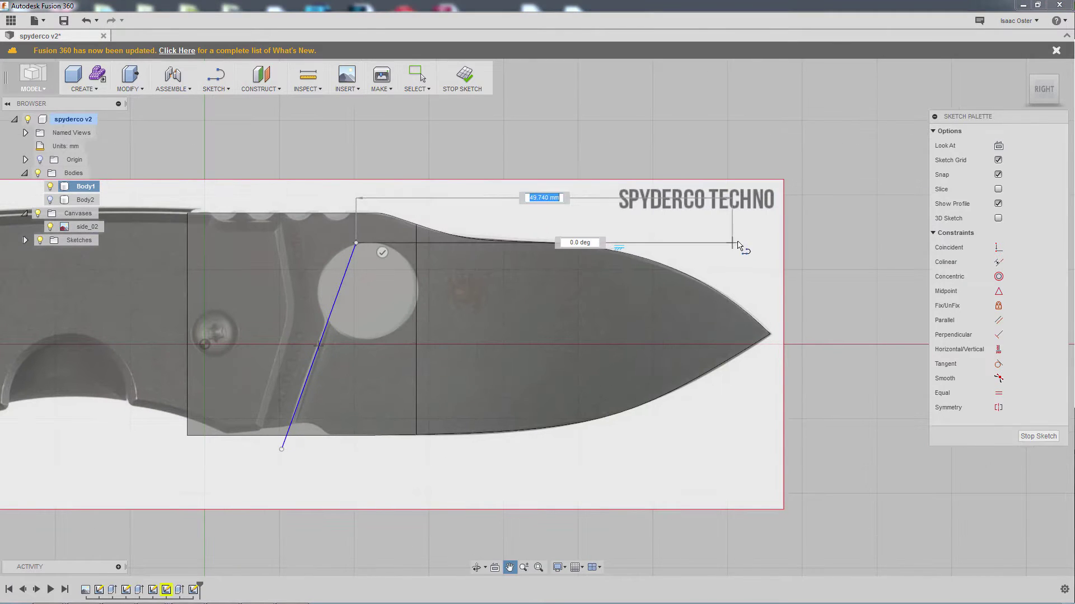
{"action": "left_click", "coordinate": [821, 243]}
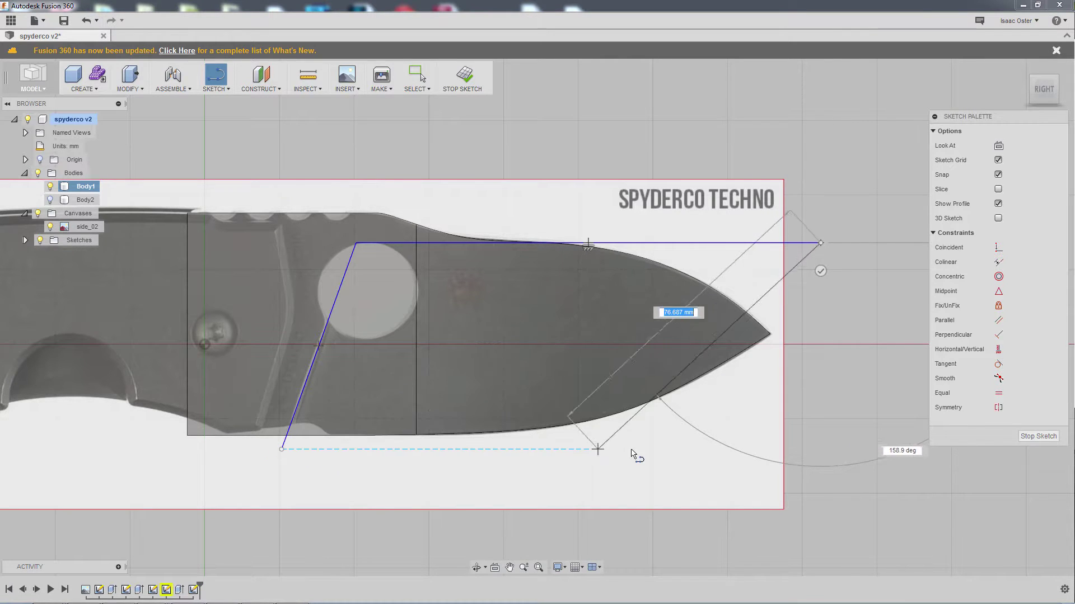
{"action": "left_click", "coordinate": [821, 449]}
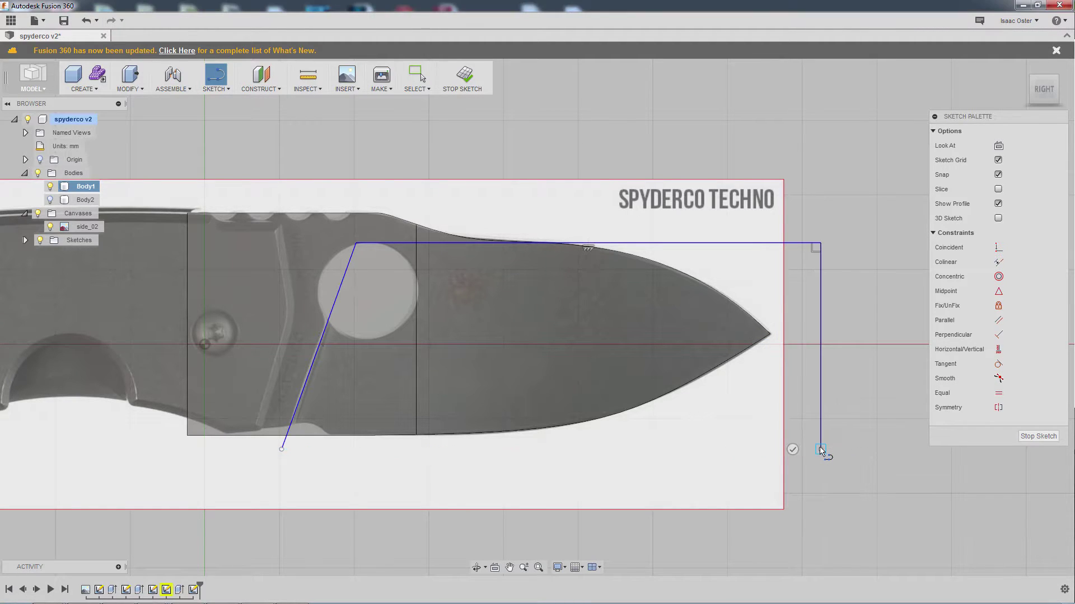
{"action": "left_click", "coordinate": [282, 448]}
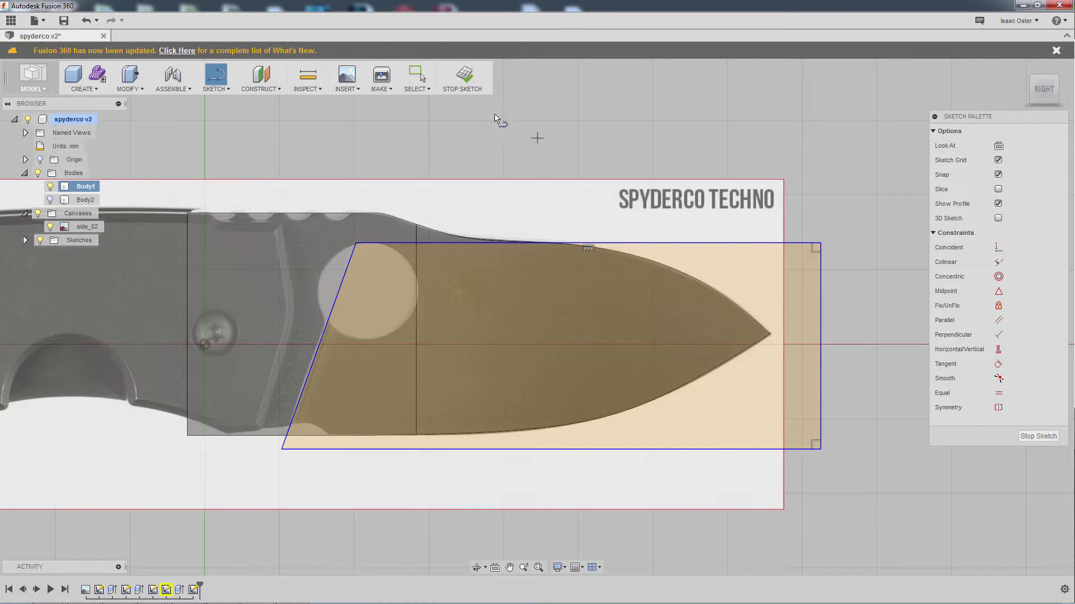
{"action": "left_click", "coordinate": [462, 78]}
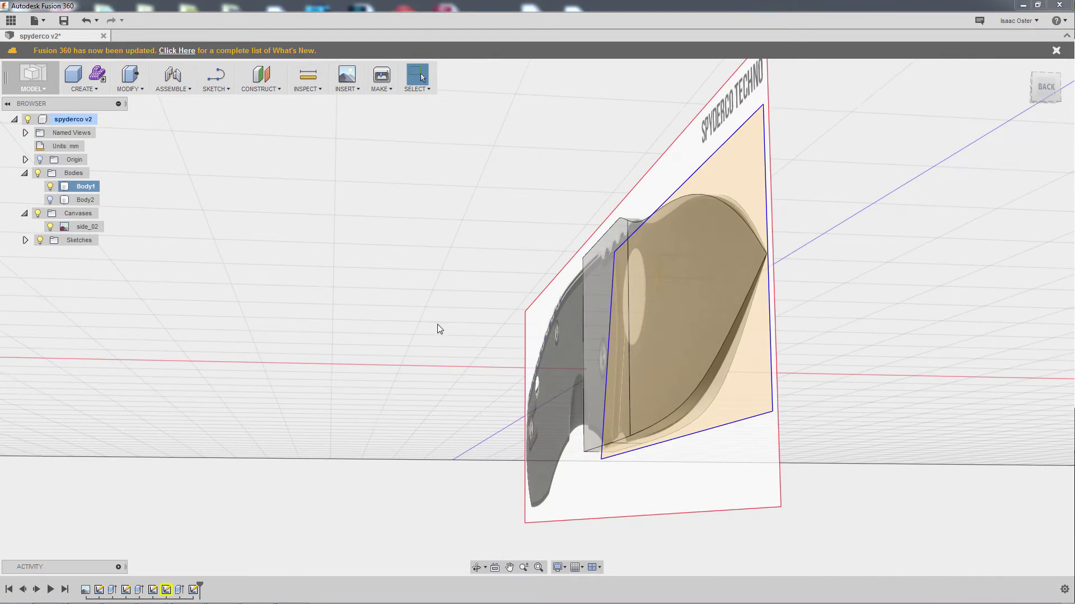
Step: Start a Press Pull cut on the profile with distance -4.5/2+.1 mm
{"action": "middle_click_drag", "start_coordinate": [438, 328], "coordinate": [440, 358], "text": "shift"}
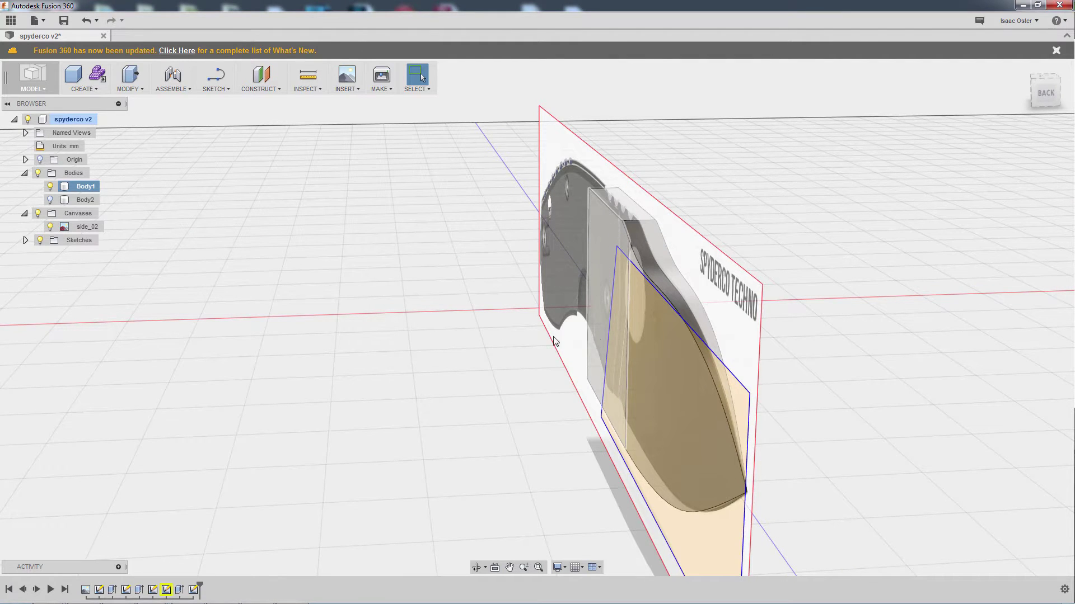
{"action": "middle_click_drag", "start_coordinate": [554, 342], "coordinate": [628, 456], "text": "shift"}
{"action": "right_click", "coordinate": [643, 451]}
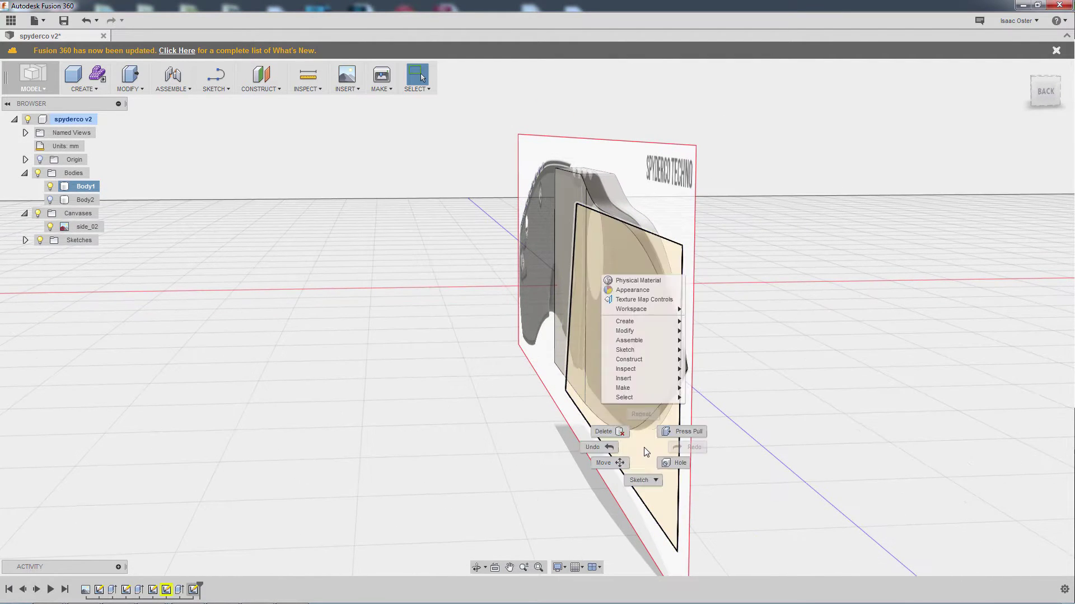
{"action": "left_click", "coordinate": [682, 432]}
{"action": "mouse_move", "coordinate": [724, 423]}
{"action": "middle_mouse_down", "text": "shift"}
{"action": "mouse_move", "coordinate": [706, 428]}
{"action": "mouse_move", "coordinate": [719, 426]}
{"action": "middle_mouse_up", "text": "shift"}
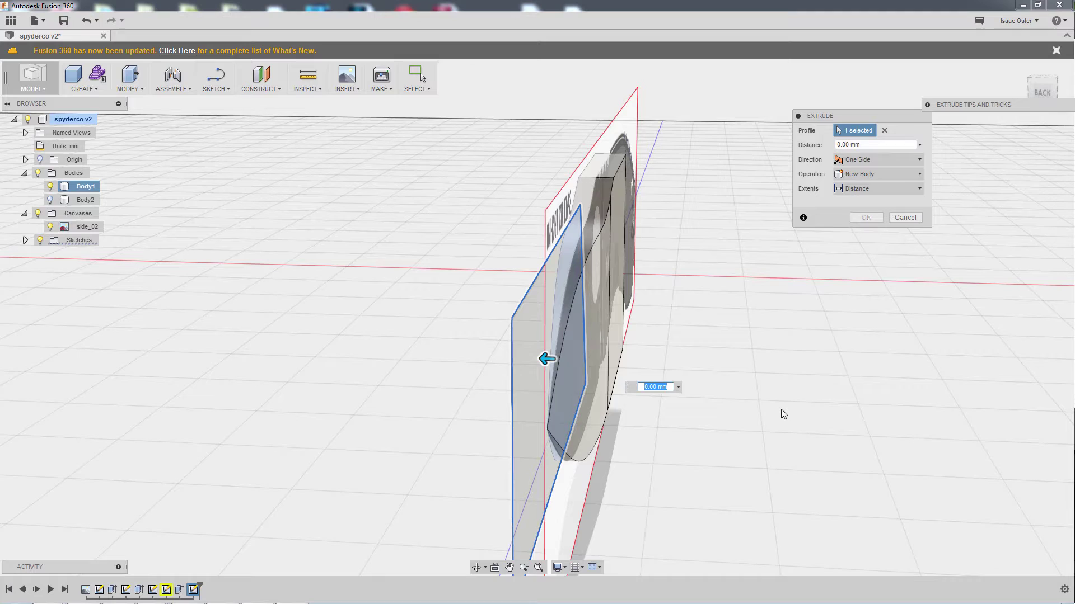
{"action": "type", "text": "-4.5/"}
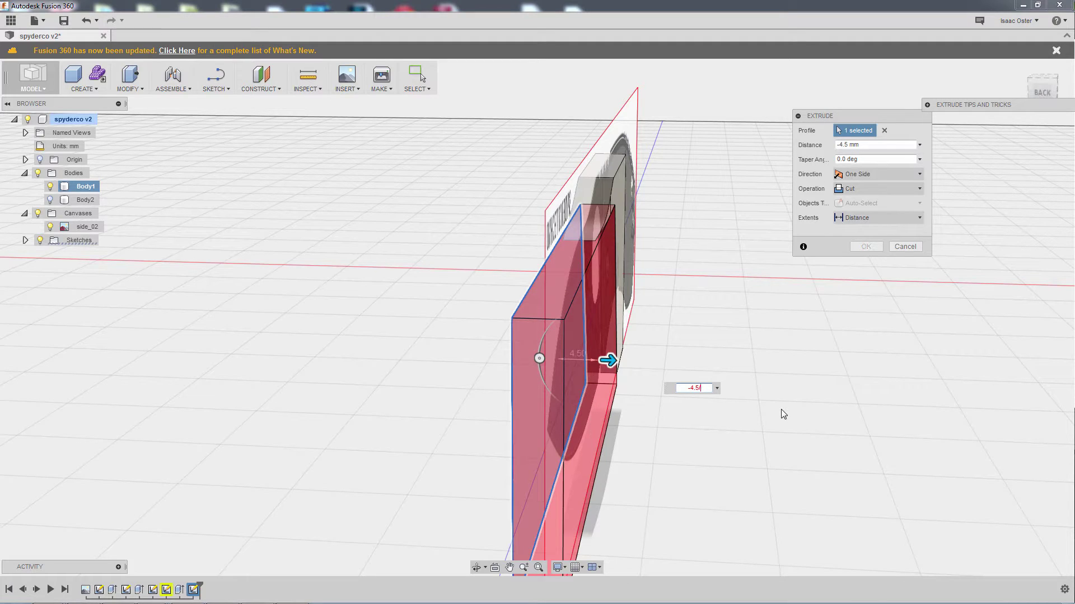
{"action": "type", "text": "2"}
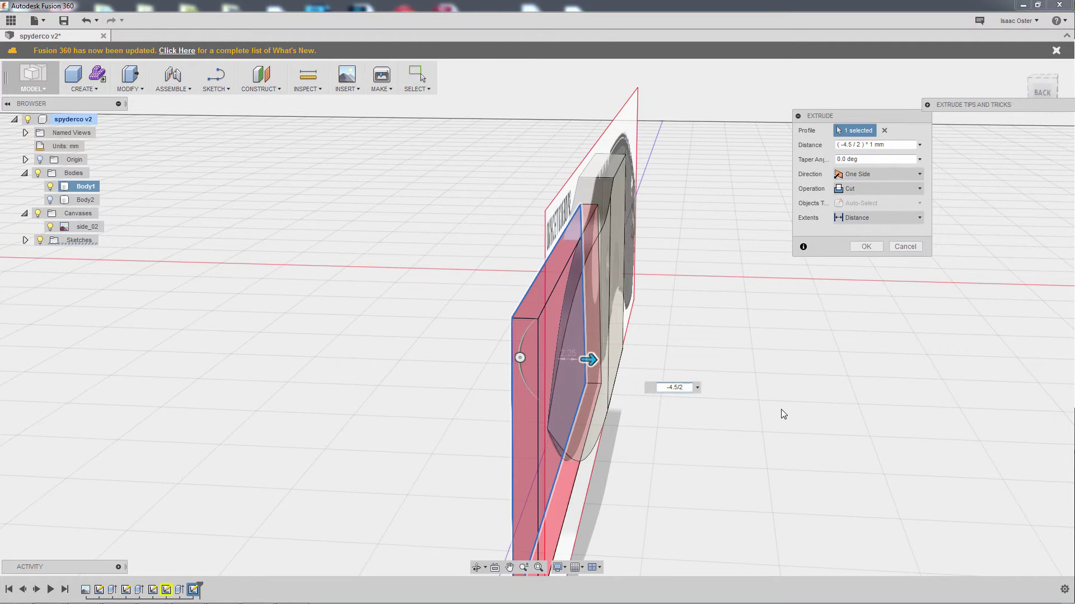
{"action": "type", "text": "+.1"}
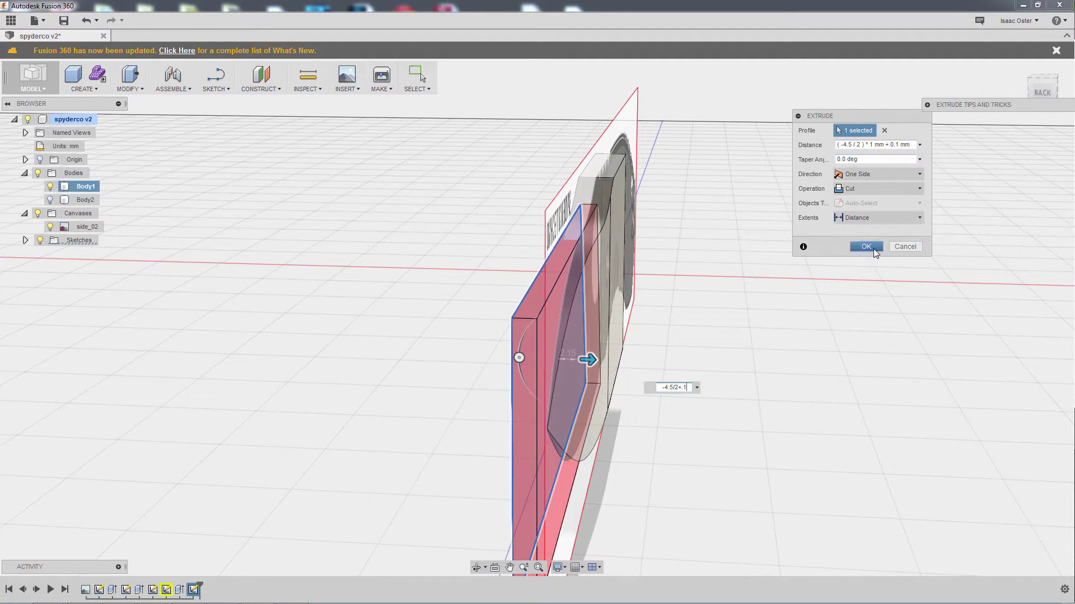
Step: Apply the grind cut, inspect the stepped recess, and hide the canvas image
{"action": "left_click", "coordinate": [866, 247]}
{"action": "middle_click_drag", "start_coordinate": [708, 411], "coordinate": [734, 367], "text": "shift"}
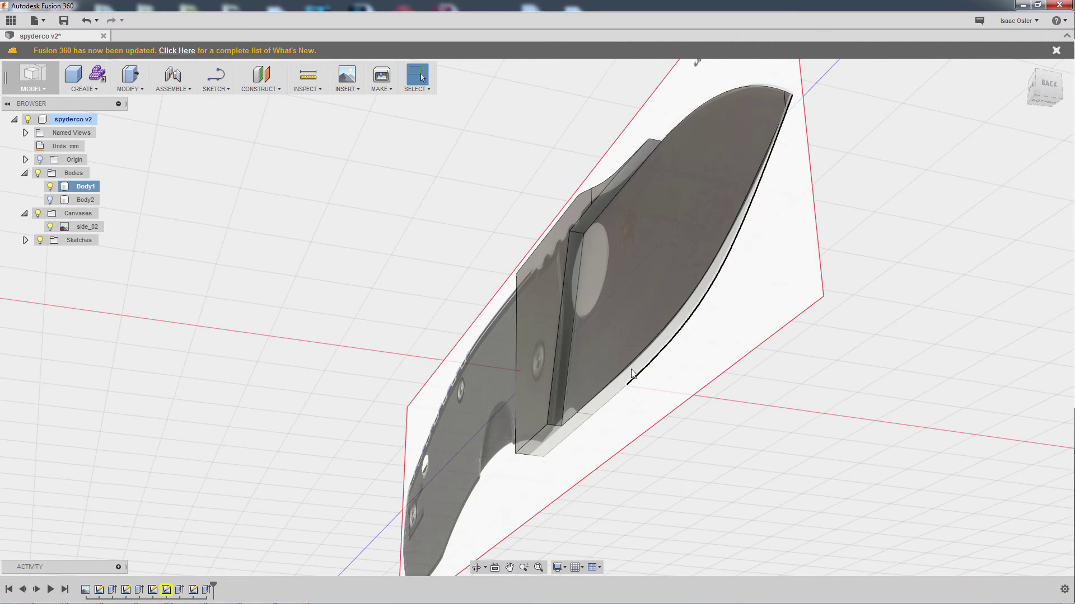
{"action": "scroll", "coordinate": [636, 365], "scroll_direction": "up", "scroll_amount": 5}
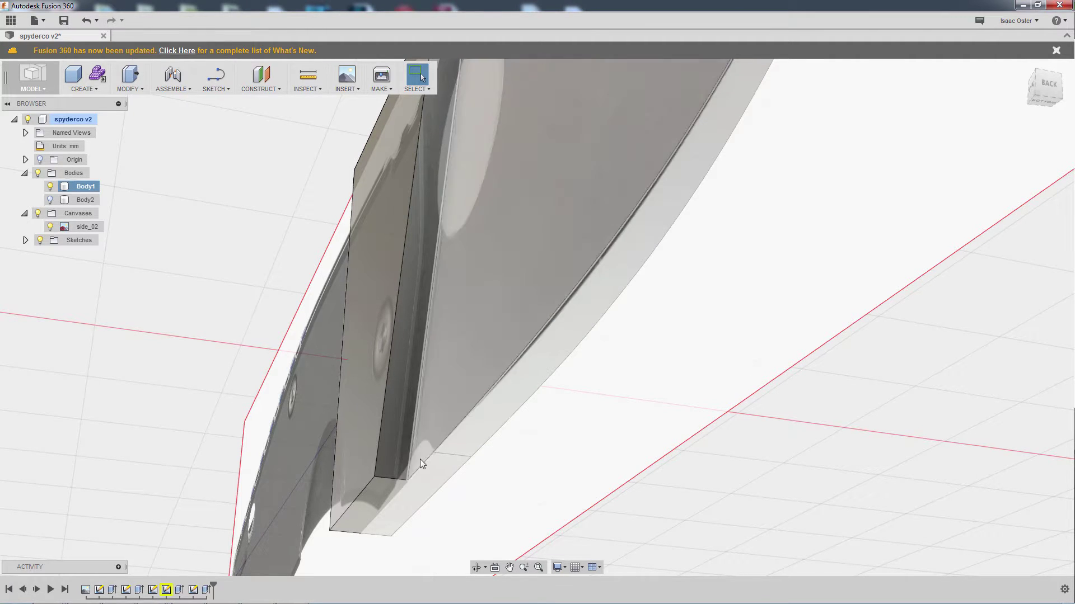
{"action": "scroll", "coordinate": [662, 343], "scroll_direction": "down", "scroll_amount": 6}
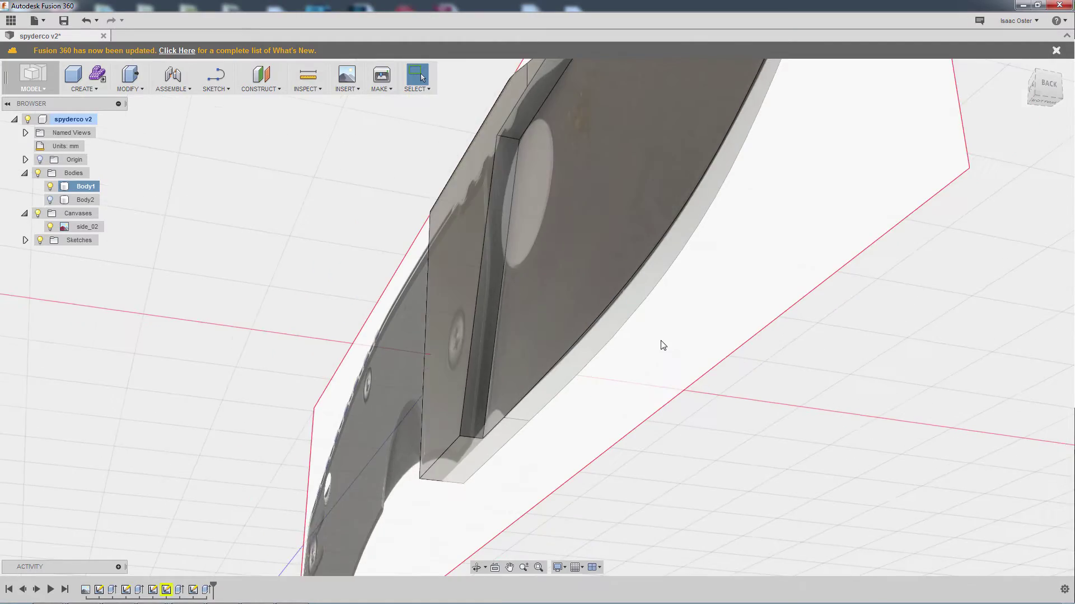
{"action": "middle_click_drag", "start_coordinate": [763, 418], "coordinate": [765, 465], "text": "shift"}
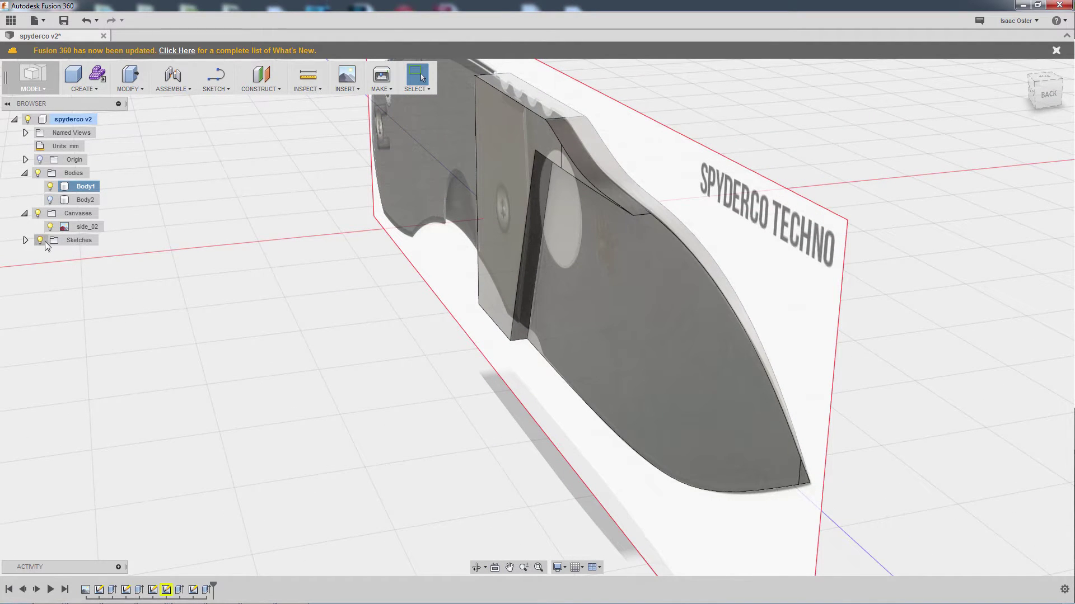
{"action": "left_click", "coordinate": [37, 213]}
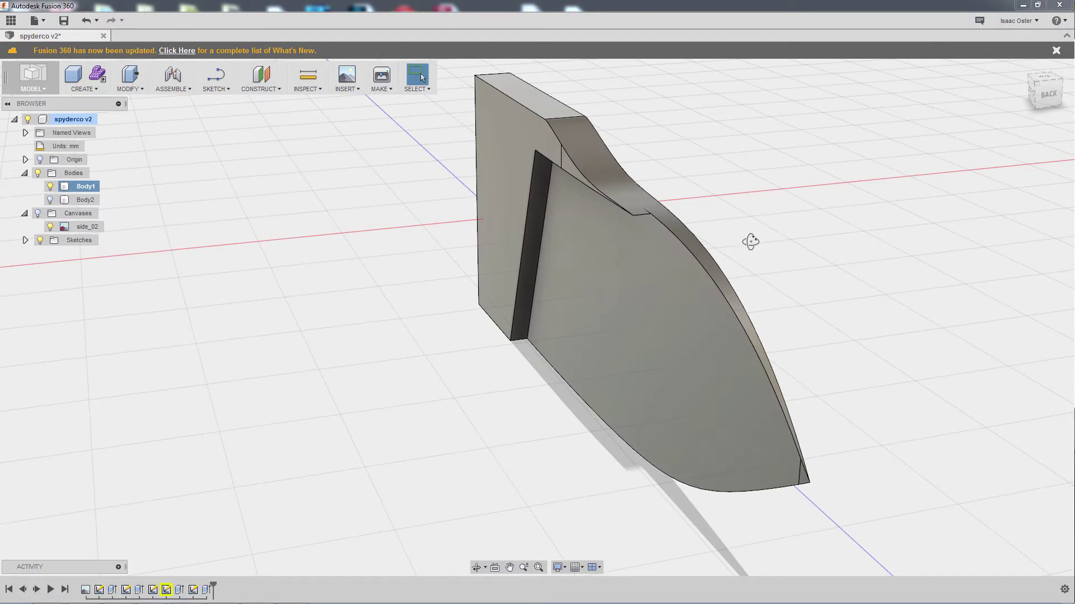
{"action": "middle_click_drag", "start_coordinate": [751, 237], "coordinate": [729, 221], "text": "shift"}
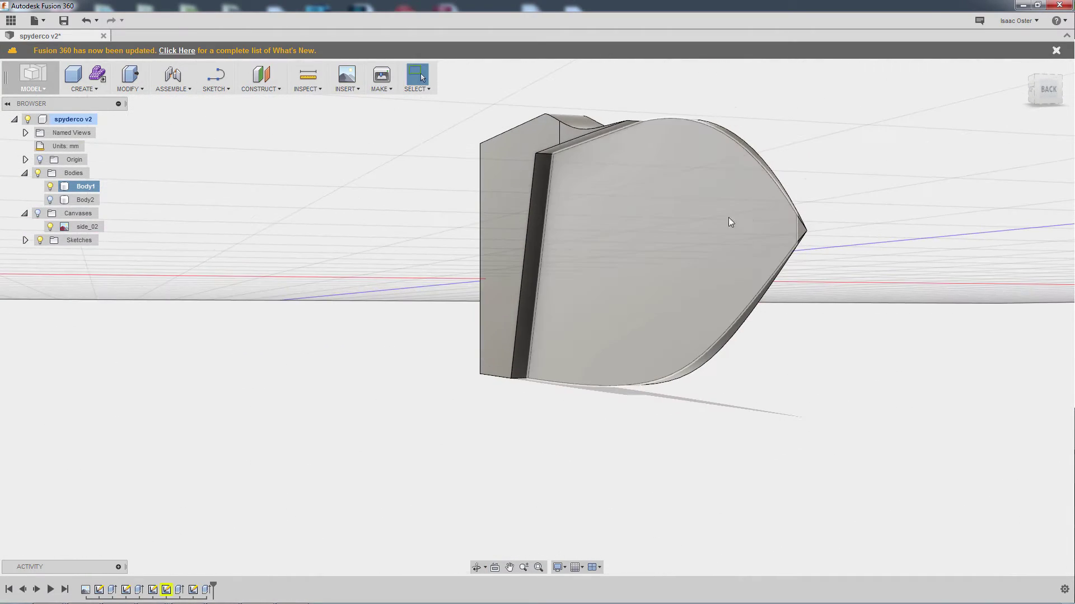
Step: Start a fillet on the blade's top grind edge at a 2.50 mm radius
{"action": "left_click", "coordinate": [609, 136]}
{"action": "left_click", "coordinate": [134, 92]}
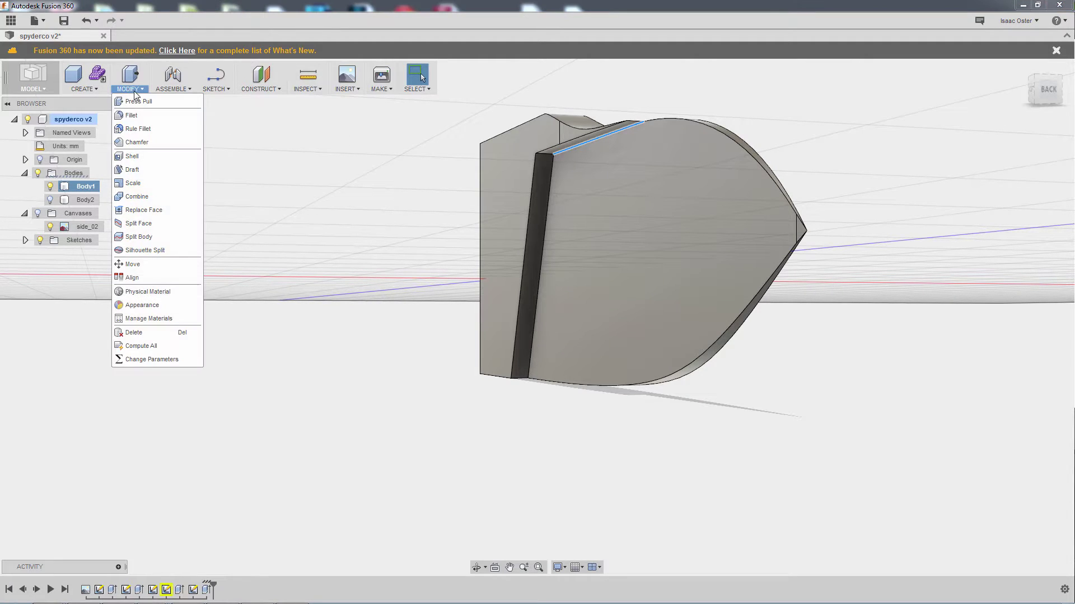
{"action": "left_click", "coordinate": [132, 113]}
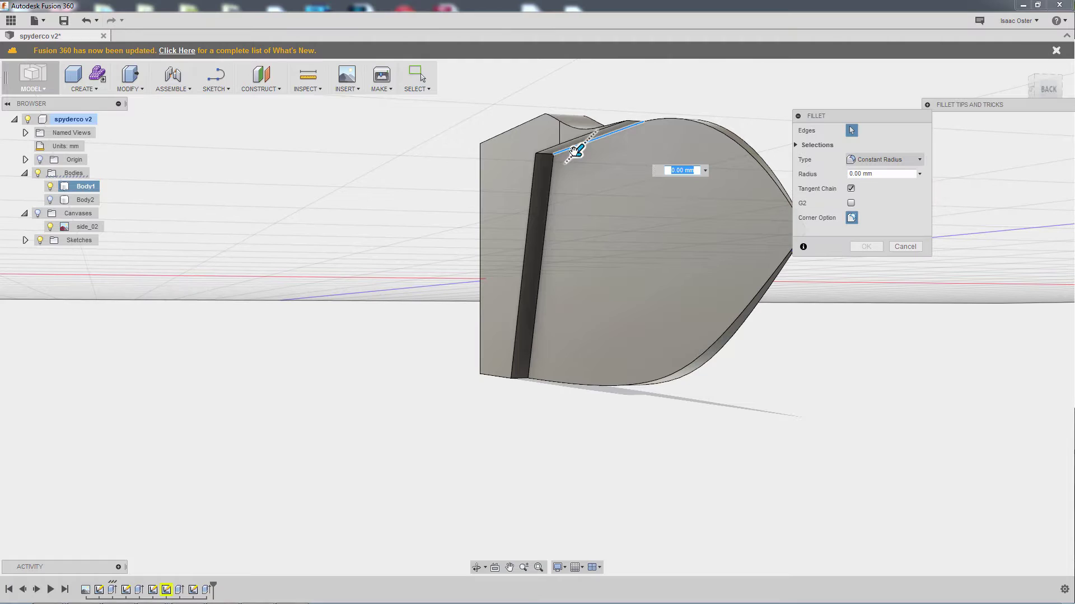
{"action": "left_click_drag", "start_coordinate": [577, 150], "coordinate": [576, 186]}
{"action": "middle_click_drag", "start_coordinate": [575, 187], "coordinate": [535, 384], "text": "shift"}
Step: Enlarge the fillet radius through 100 and 161 mm, settling on 147 mm
{"action": "left_click_drag", "start_coordinate": [535, 384], "coordinate": [399, 601]}
{"action": "left_click_drag", "start_coordinate": [300, 433], "coordinate": [184, 559]}
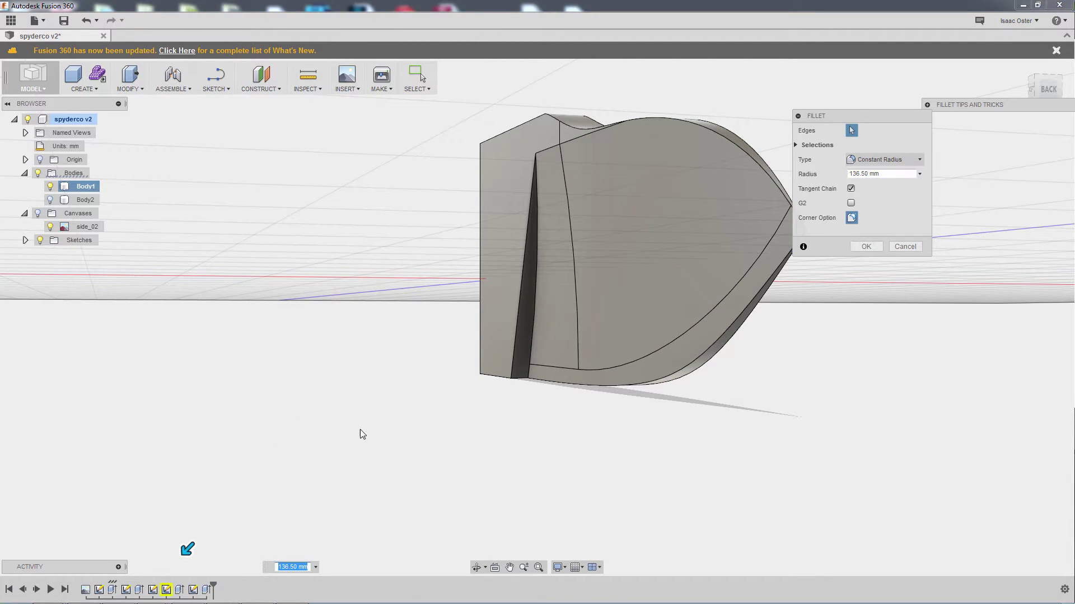
{"action": "middle_click_drag", "start_coordinate": [360, 429], "coordinate": [382, 397]}
{"action": "scroll", "coordinate": [382, 397], "scroll_direction": "down", "scroll_amount": 2}
{"action": "left_click_drag", "start_coordinate": [251, 487], "coordinate": [200, 558]}
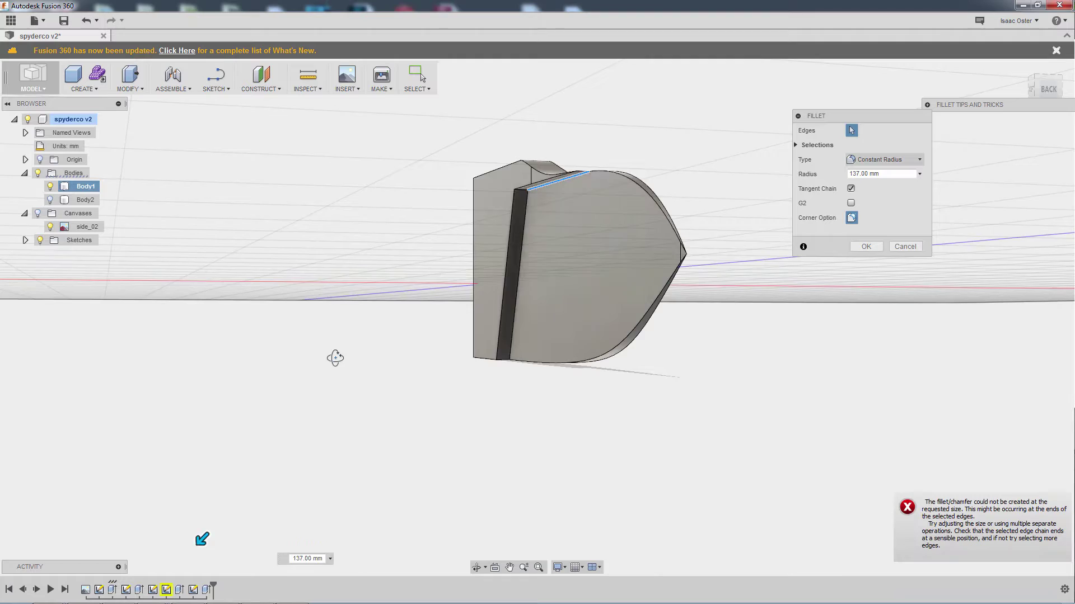
{"action": "middle_click_drag", "start_coordinate": [417, 494], "coordinate": [450, 486], "text": "shift"}
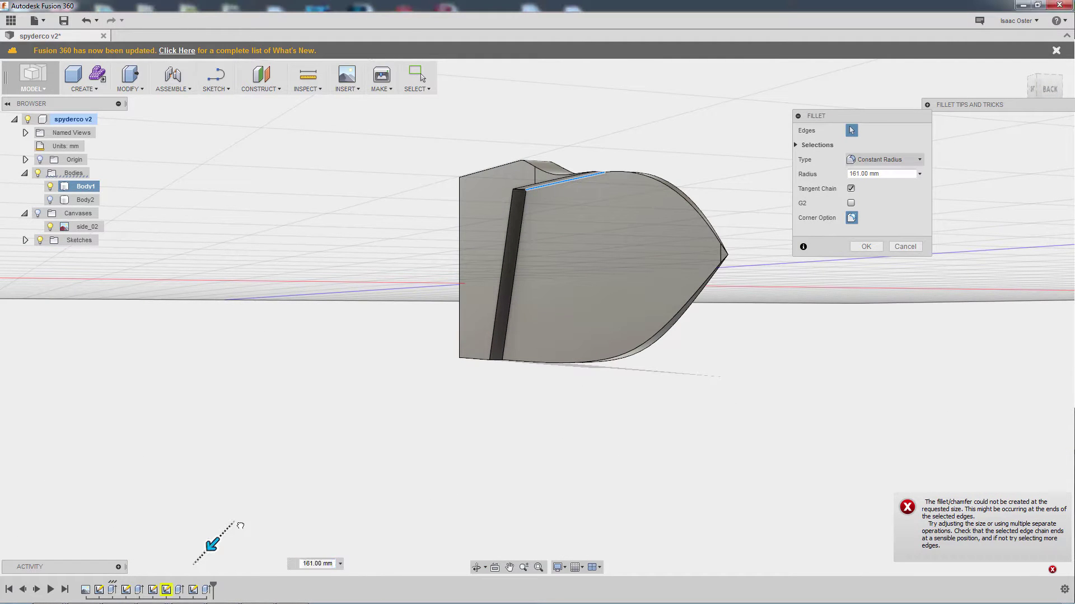
{"action": "left_click_drag", "start_coordinate": [316, 564], "coordinate": [316, 562]}
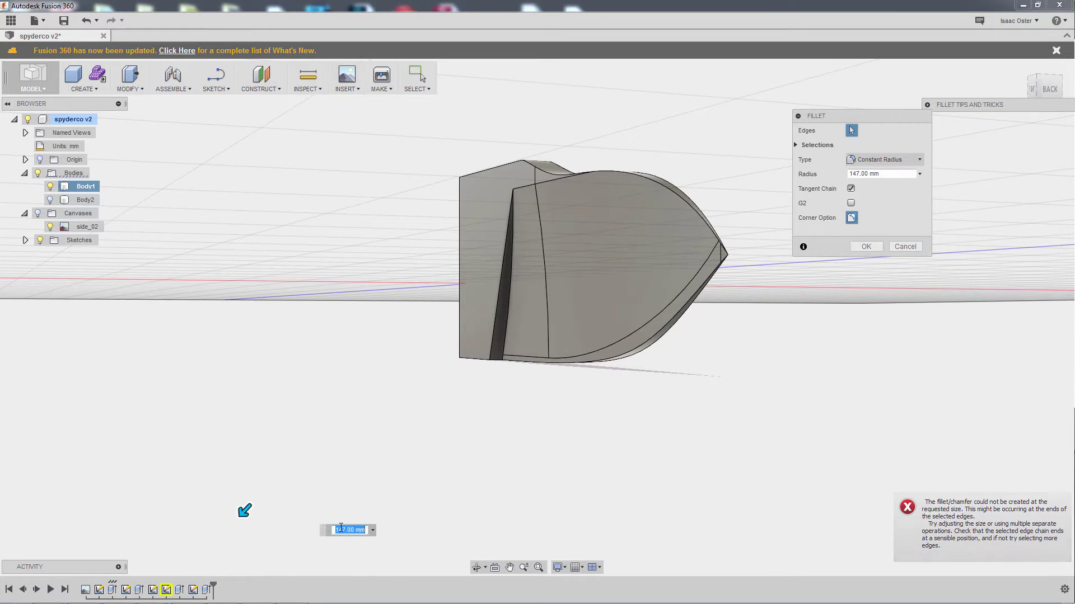
{"action": "left_click", "coordinate": [864, 248]}
{"action": "mouse_move", "coordinate": [718, 384]}
{"action": "middle_mouse_down", "text": "shift"}
{"action": "mouse_move", "coordinate": [698, 388]}
{"action": "mouse_move", "coordinate": [708, 386]}
{"action": "mouse_move", "coordinate": [698, 379]}
{"action": "mouse_move", "coordinate": [696, 391]}
{"action": "mouse_move", "coordinate": [731, 384]}
{"action": "mouse_move", "coordinate": [703, 396]}
{"action": "mouse_move", "coordinate": [724, 391]}
{"action": "middle_mouse_up", "text": "shift"}
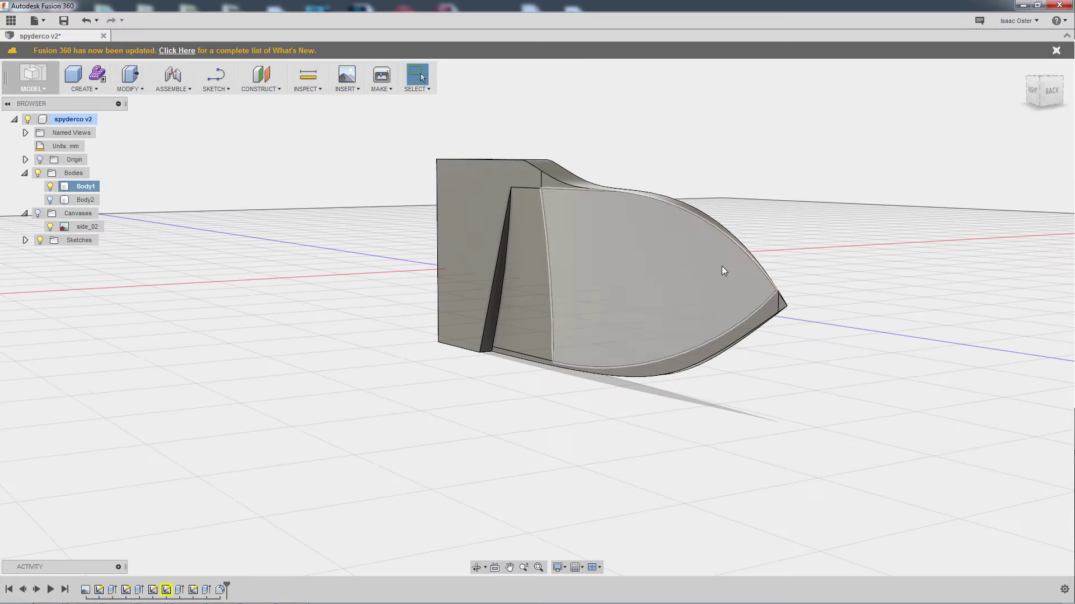
Step: Select the grind's narrow strip and large side face for a Mirror
{"action": "middle_click_drag", "start_coordinate": [775, 303], "coordinate": [745, 240], "text": "shift"}
{"action": "middle_click_drag", "start_coordinate": [598, 190], "coordinate": [724, 191], "text": "shift"}
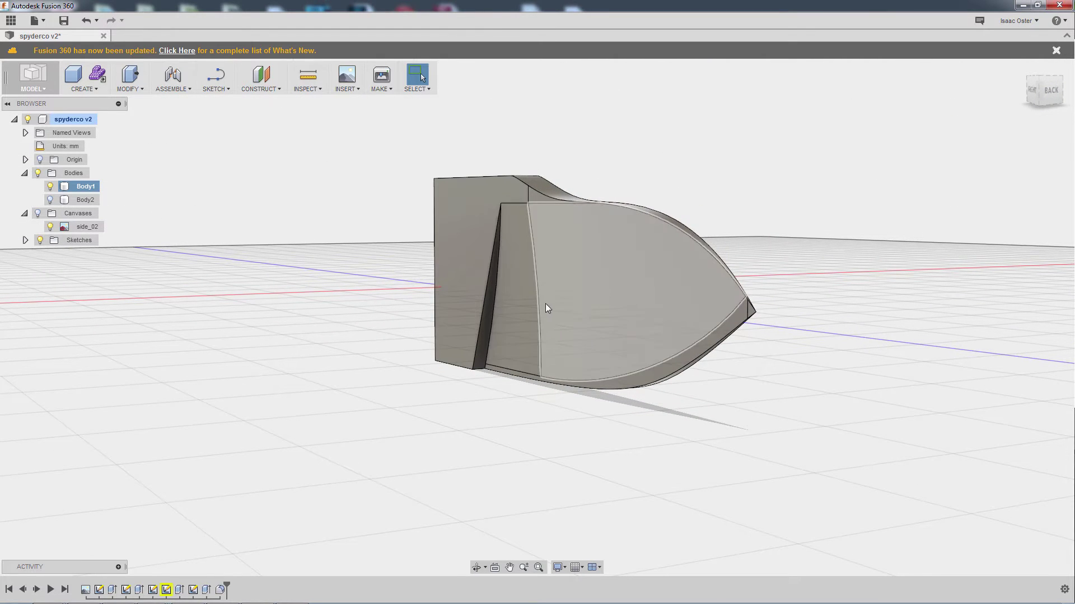
{"action": "left_click", "coordinate": [514, 304]}
{"action": "left_click", "coordinate": [582, 309]}
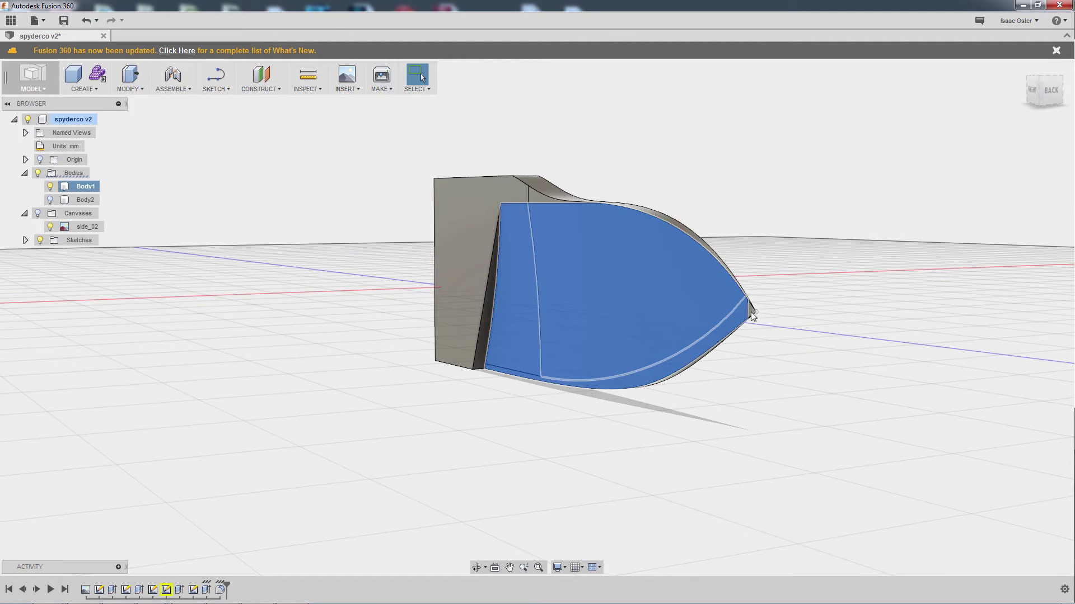
{"action": "scroll", "coordinate": [751, 315], "scroll_direction": "up", "scroll_amount": 5}
{"action": "scroll", "coordinate": [894, 430], "scroll_direction": "down", "scroll_amount": 3}
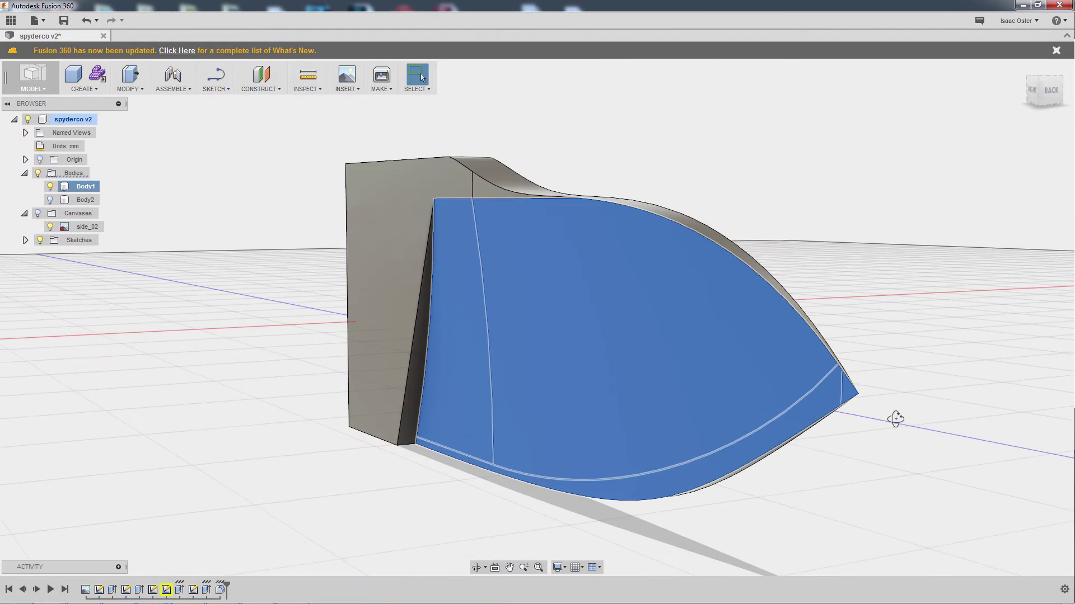
{"action": "middle_click_drag", "start_coordinate": [895, 418], "coordinate": [877, 418], "text": "shift"}
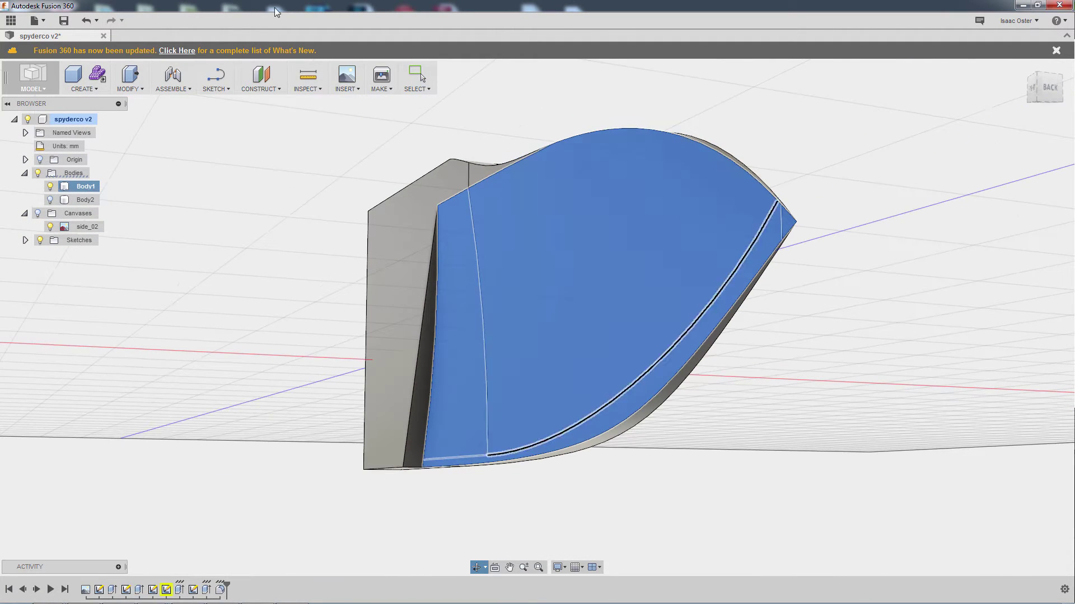
{"action": "left_click", "coordinate": [137, 91]}
{"action": "left_click", "coordinate": [81, 90]}
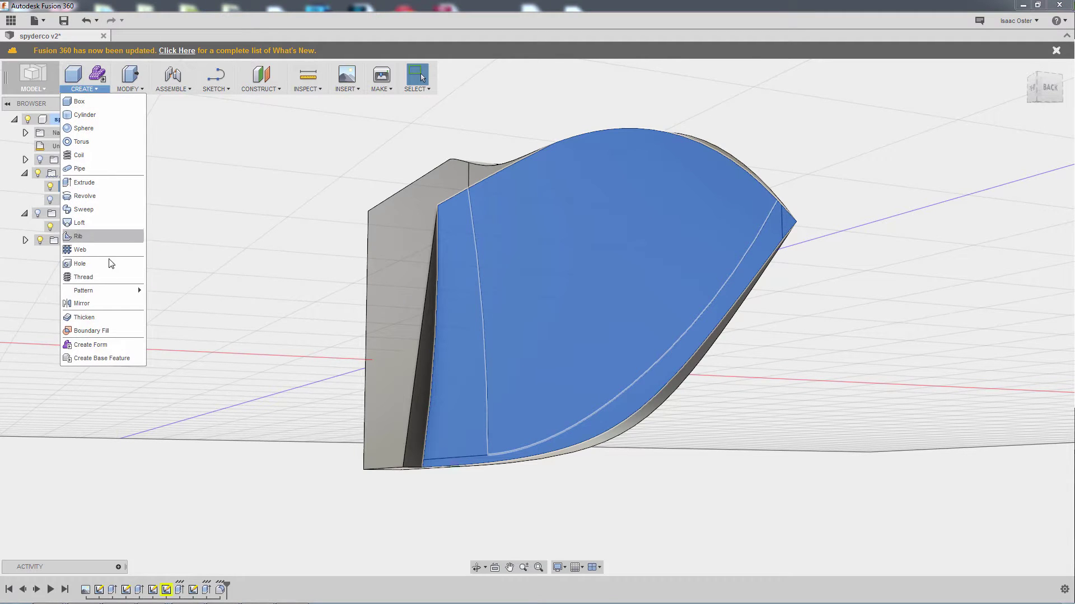
{"action": "left_click", "coordinate": [112, 302]}
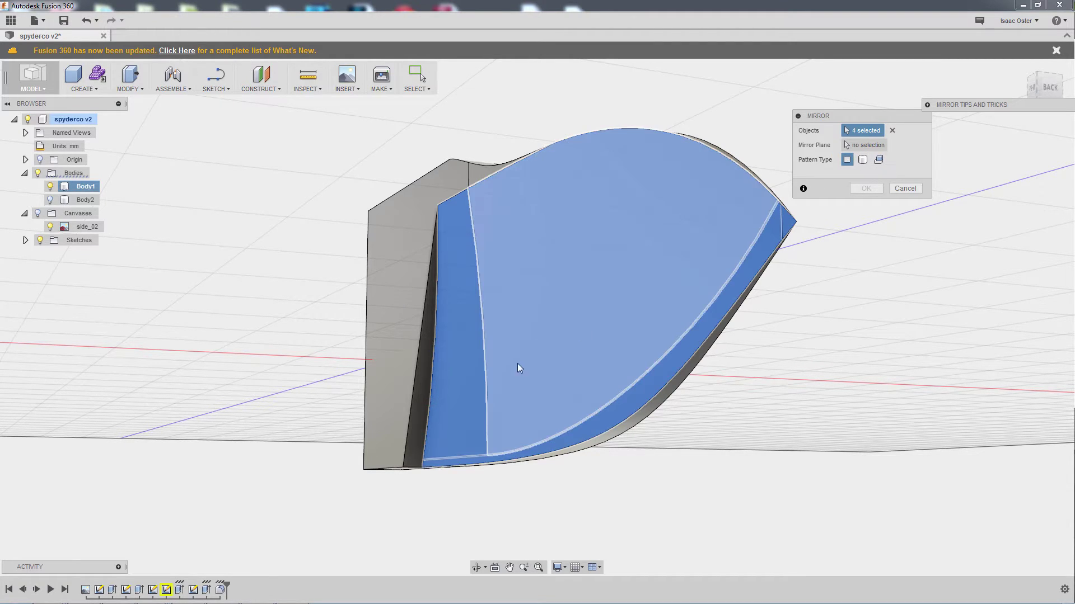
Step: Add the remaining face strip and mirror the grind faces across the origin plane
{"action": "left_click", "coordinate": [423, 376]}
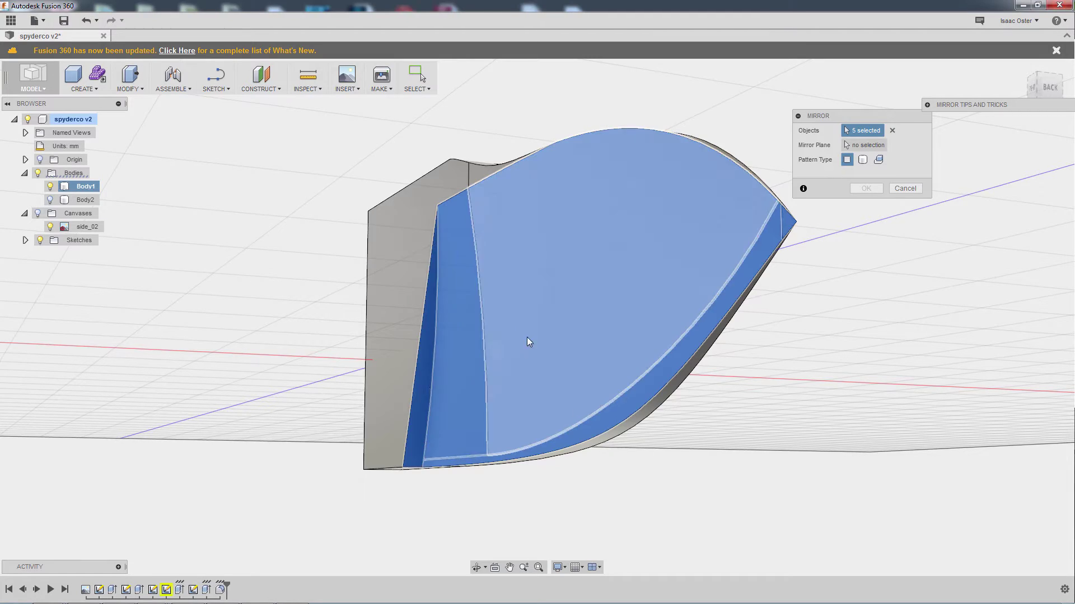
{"action": "mouse_move", "coordinate": [664, 492]}
{"action": "middle_mouse_down", "text": "shift"}
{"action": "mouse_move", "coordinate": [675, 510]}
{"action": "mouse_move", "coordinate": [654, 512]}
{"action": "mouse_move", "coordinate": [695, 494]}
{"action": "mouse_move", "coordinate": [661, 514]}
{"action": "mouse_move", "coordinate": [677, 503]}
{"action": "middle_mouse_up", "text": "shift"}
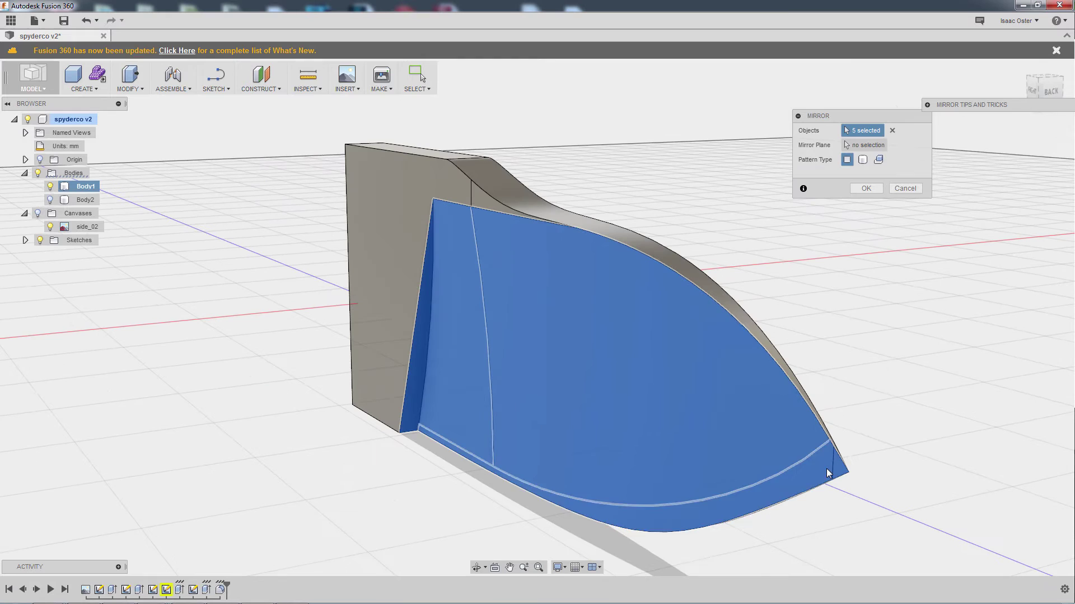
{"action": "middle_click_drag", "start_coordinate": [710, 264], "coordinate": [829, 210], "text": "shift"}
{"action": "left_click", "coordinate": [865, 147]}
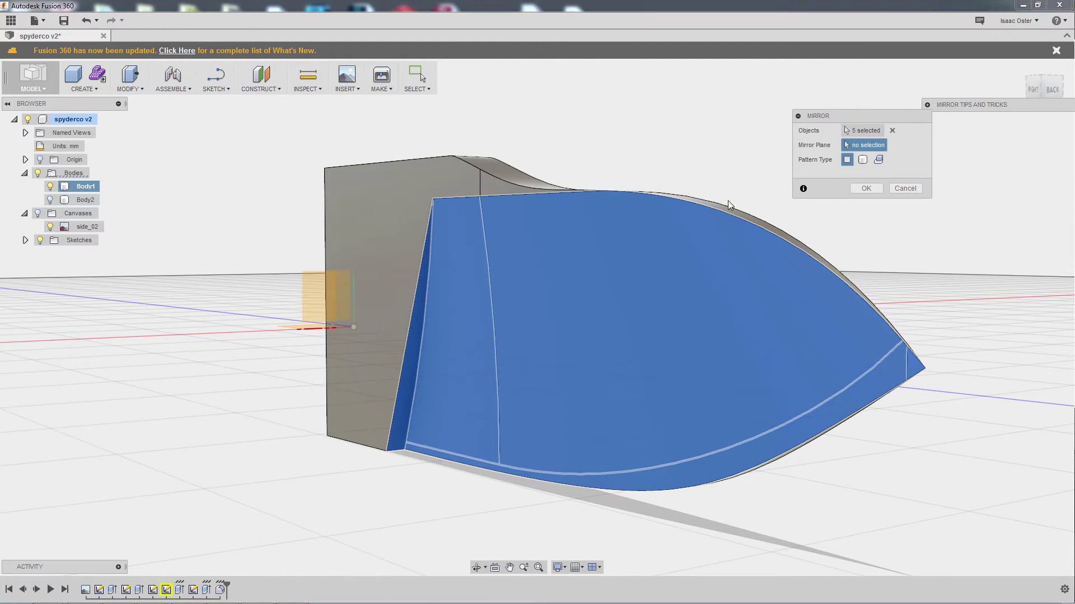
{"action": "middle_click_drag", "start_coordinate": [273, 317], "coordinate": [229, 314], "text": "shift"}
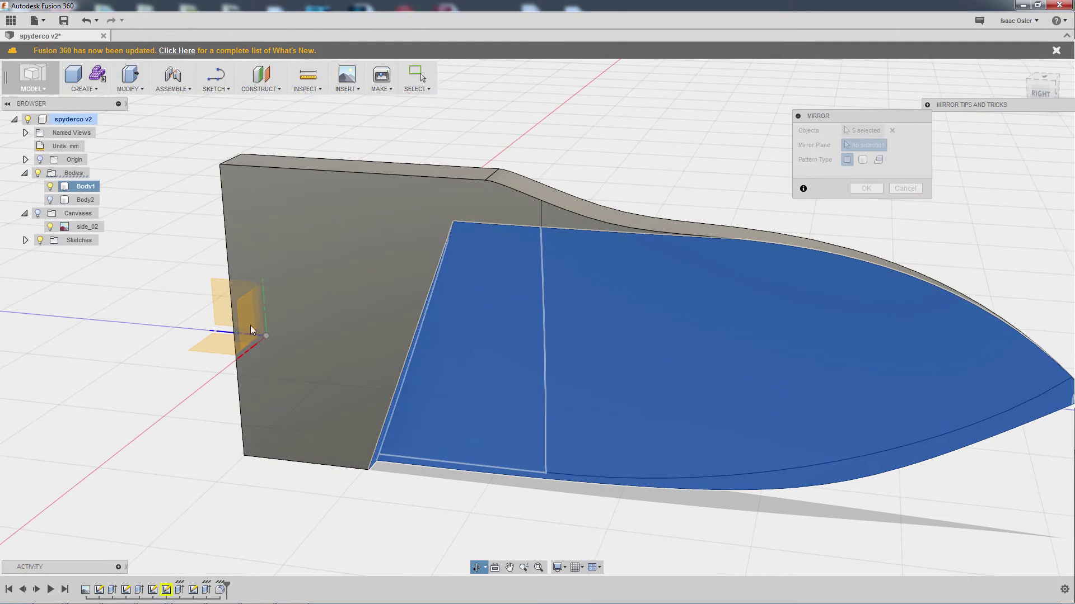
{"action": "left_click", "coordinate": [226, 313]}
{"action": "middle_click_drag", "start_coordinate": [715, 439], "coordinate": [727, 391], "text": "shift"}
{"action": "left_click", "coordinate": [865, 189]}
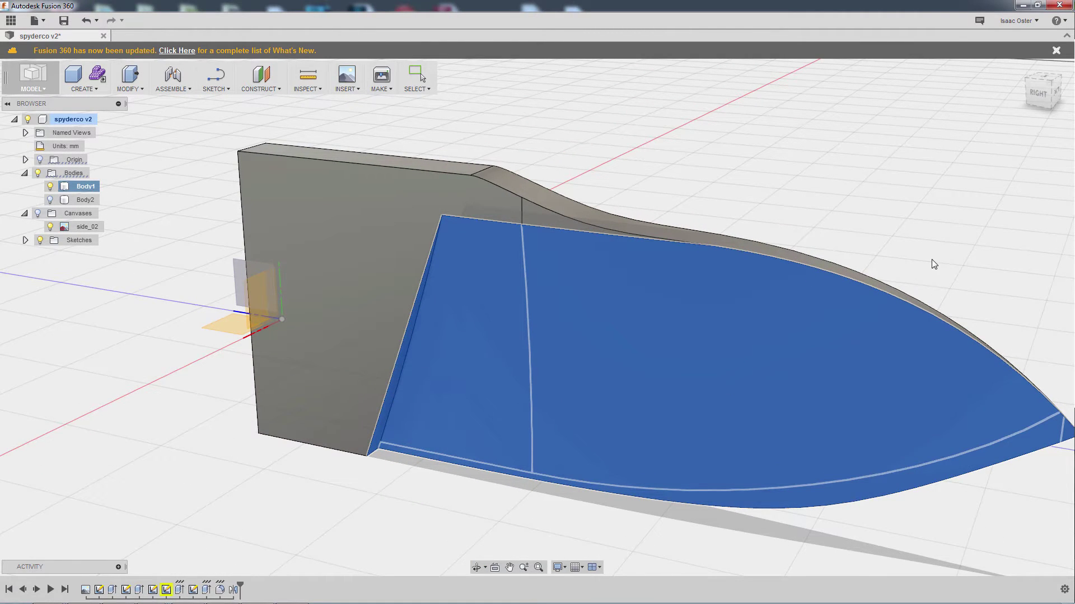
{"action": "middle_click_drag", "start_coordinate": [907, 257], "coordinate": [849, 209], "text": "shift"}
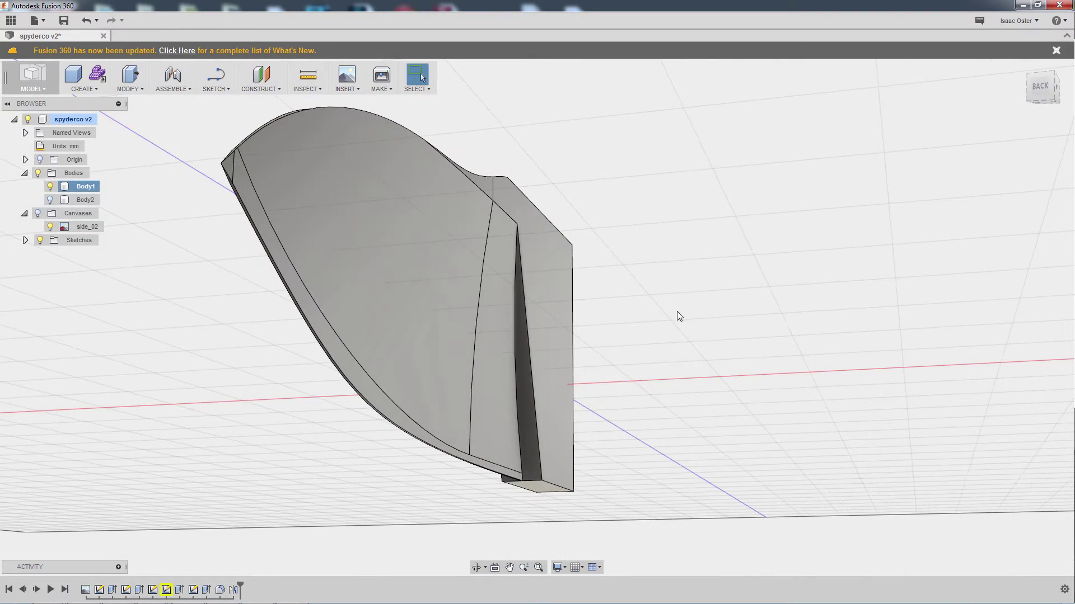
Step: Orbit and zoom to inspect the mirrored grind from the back and below
{"action": "middle_click_drag", "start_coordinate": [677, 312], "coordinate": [805, 300], "text": "shift"}
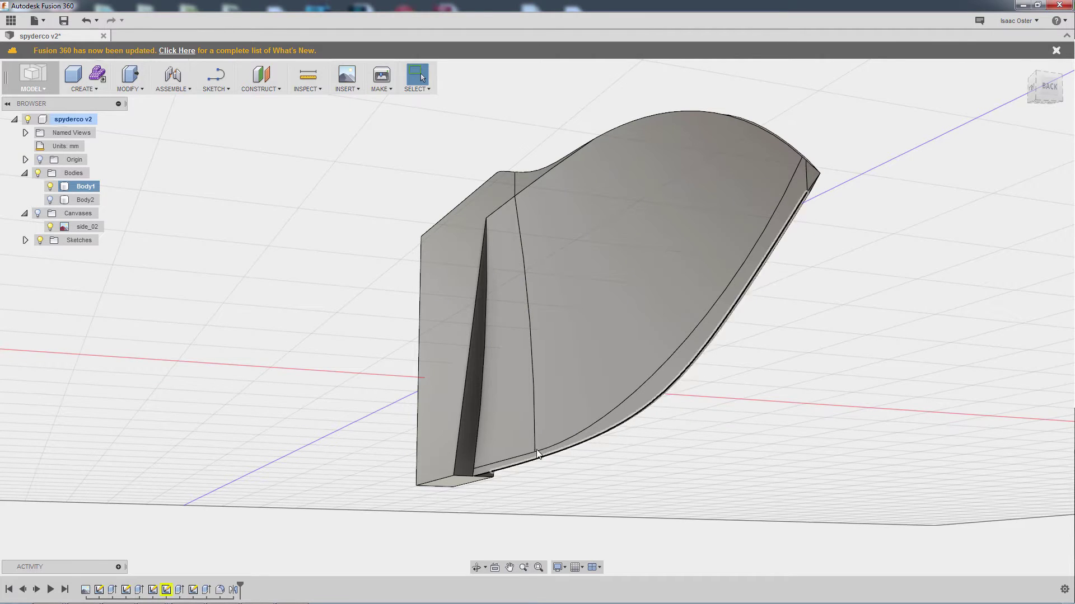
{"action": "middle_click_drag", "start_coordinate": [704, 482], "coordinate": [624, 414], "text": "shift"}
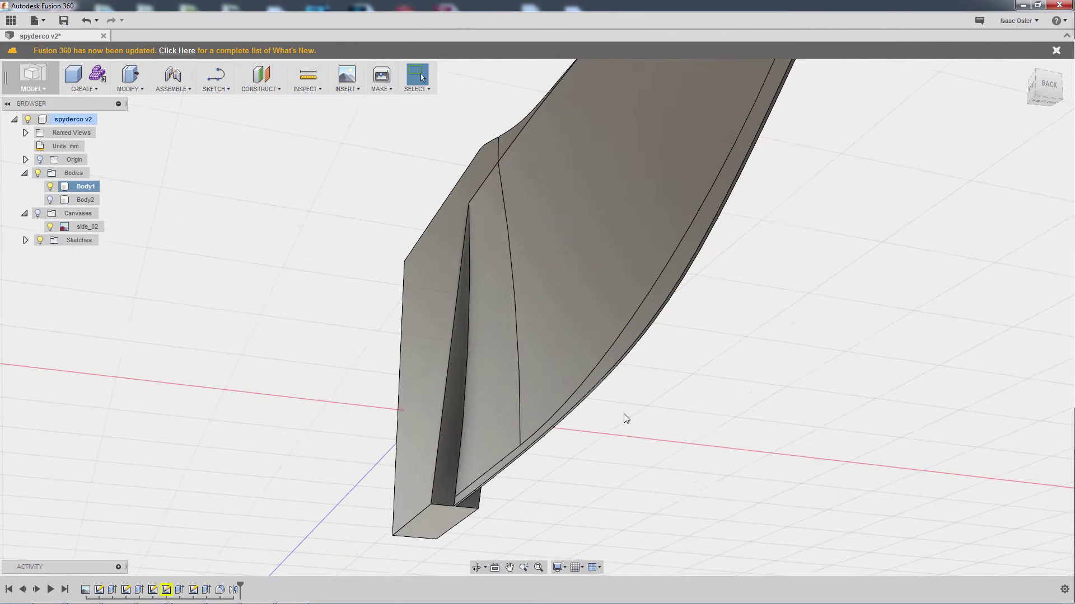
{"action": "scroll", "coordinate": [625, 418], "scroll_direction": "up", "scroll_amount": 3}
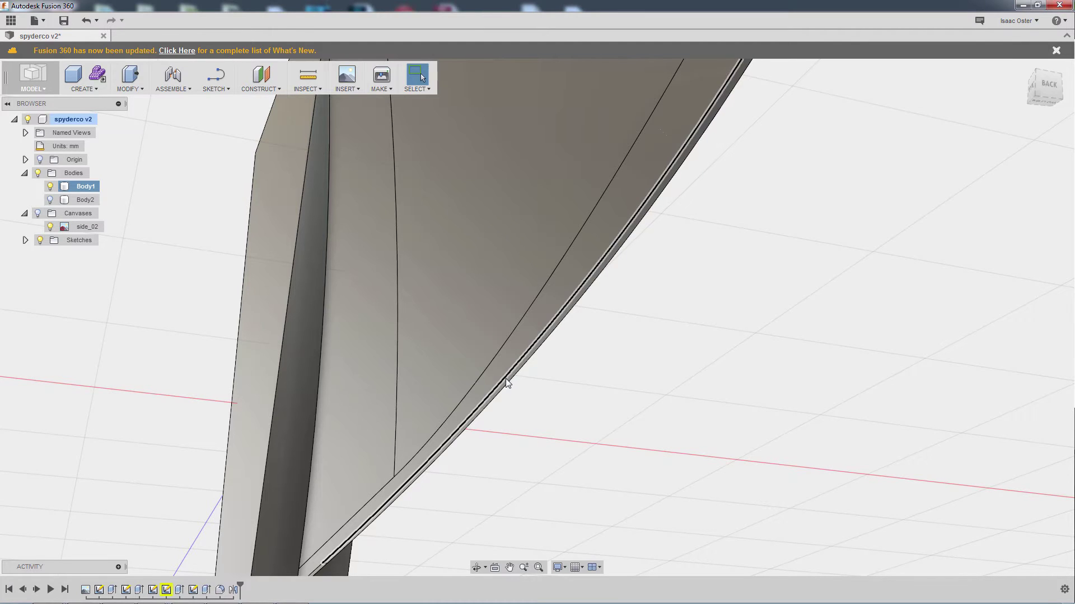
{"action": "scroll", "coordinate": [609, 412], "scroll_direction": "down", "scroll_amount": 3}
{"action": "scroll", "coordinate": [658, 435], "scroll_direction": "down", "scroll_amount": 1}
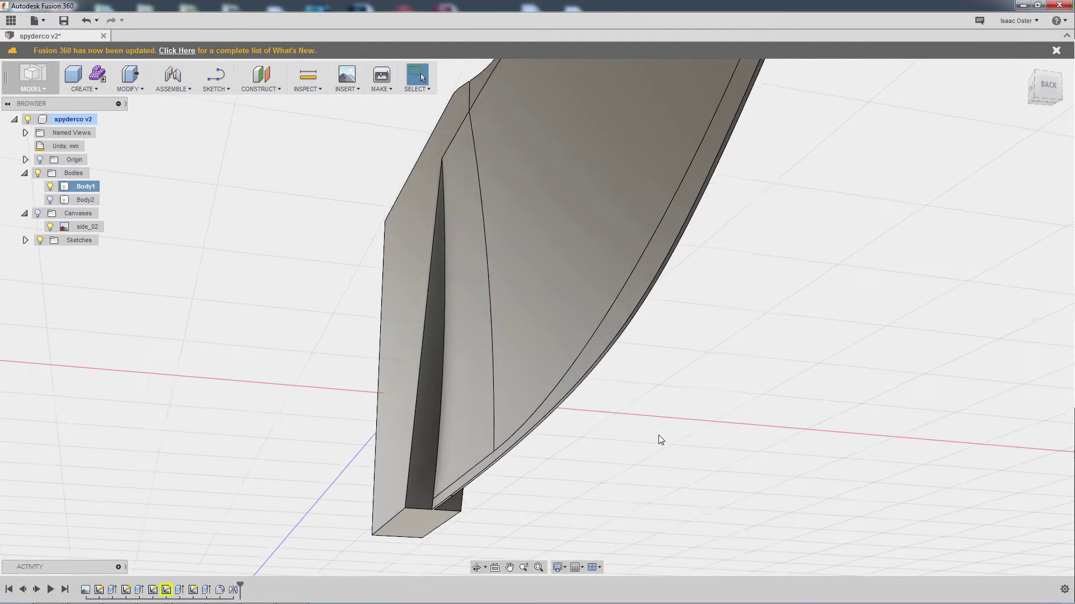
Step: Edit the earlier extrude cut, changing its distance offset from +0.1 mm to +0.2 mm
{"action": "right_click", "coordinate": [207, 590]}
{"action": "left_click", "coordinate": [237, 511]}
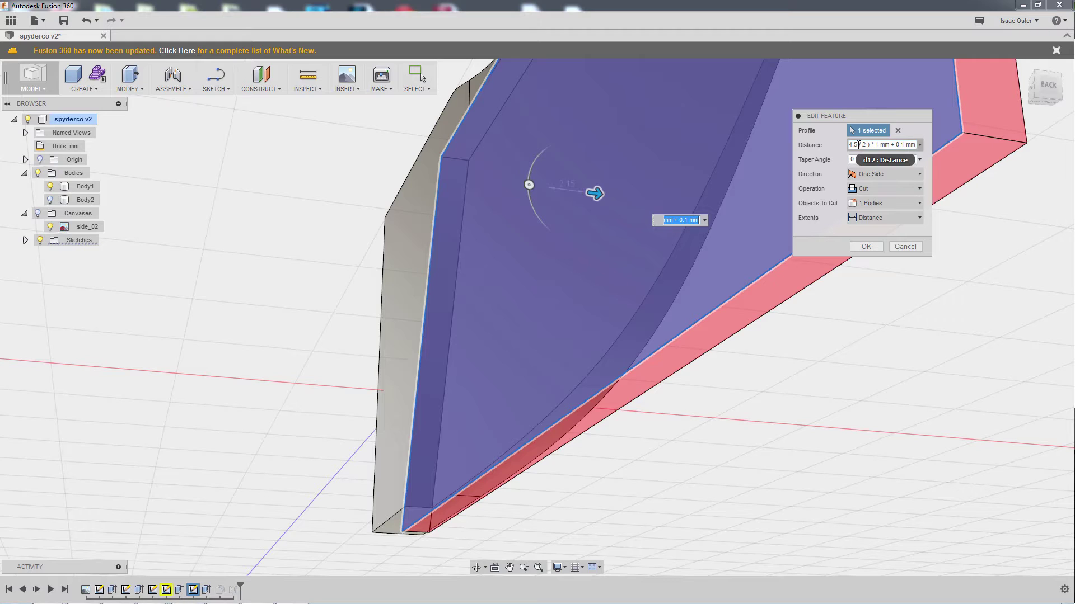
{"action": "left_click_drag", "start_coordinate": [853, 145], "coordinate": [858, 145]}
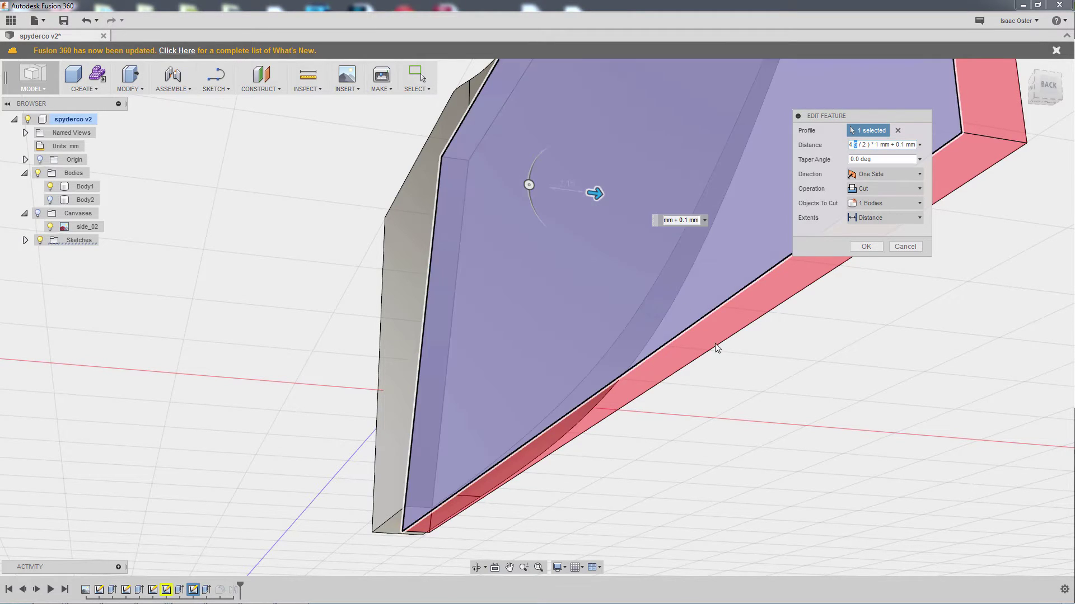
{"action": "left_click", "coordinate": [911, 145]}
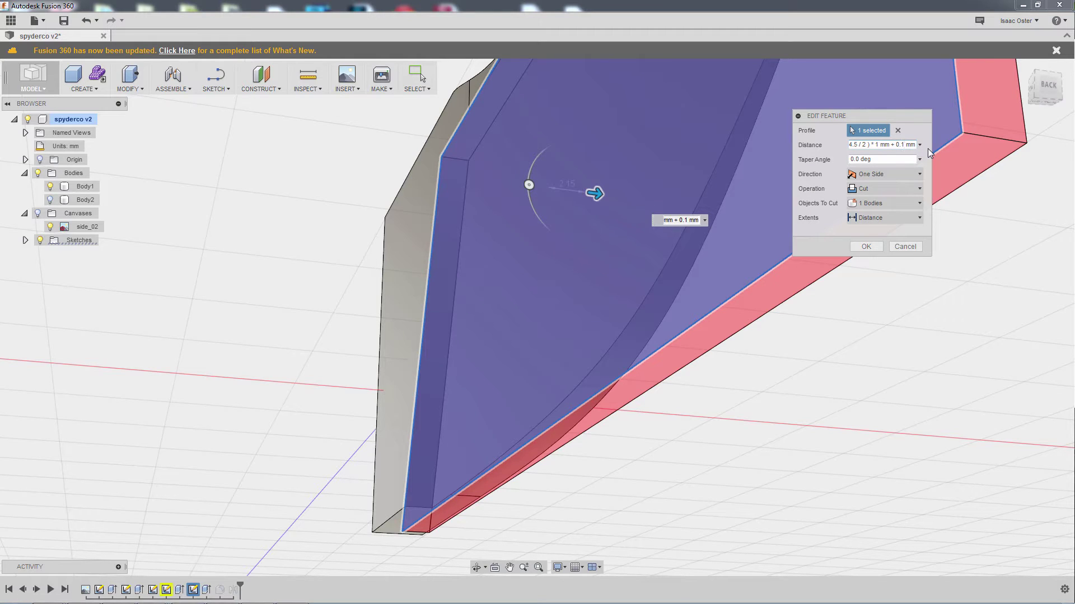
{"action": "key", "text": "BackSpace"}
{"action": "type", "text": "2"}
{"action": "left_click", "coordinate": [866, 247]}
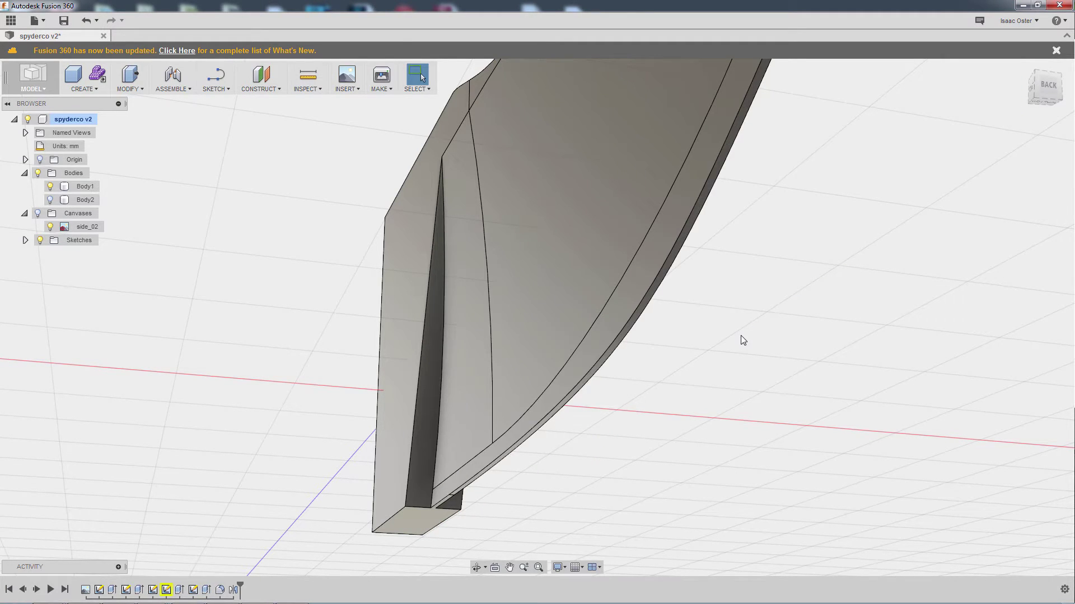
{"action": "scroll", "coordinate": [739, 341], "scroll_direction": "down", "scroll_amount": 3}
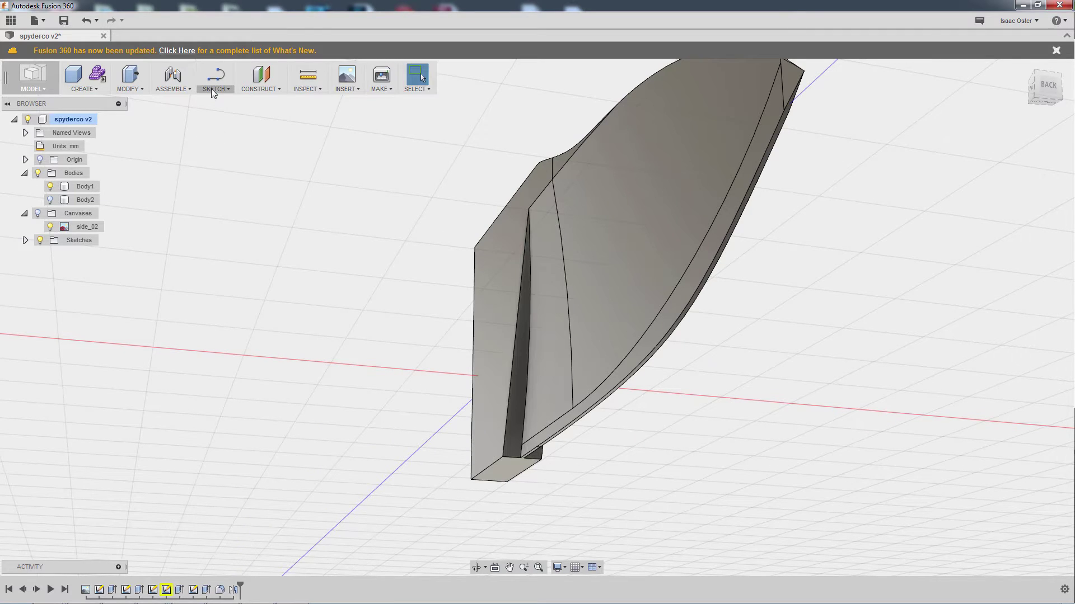
{"action": "left_click", "coordinate": [130, 88]}
{"action": "left_click", "coordinate": [135, 143]}
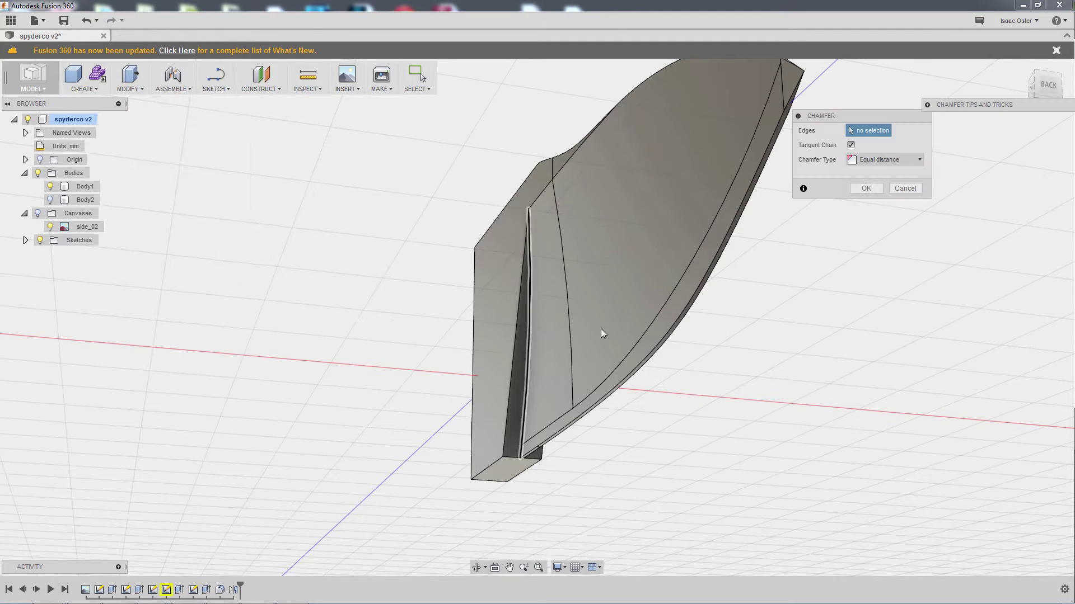
{"action": "left_click", "coordinate": [634, 373]}
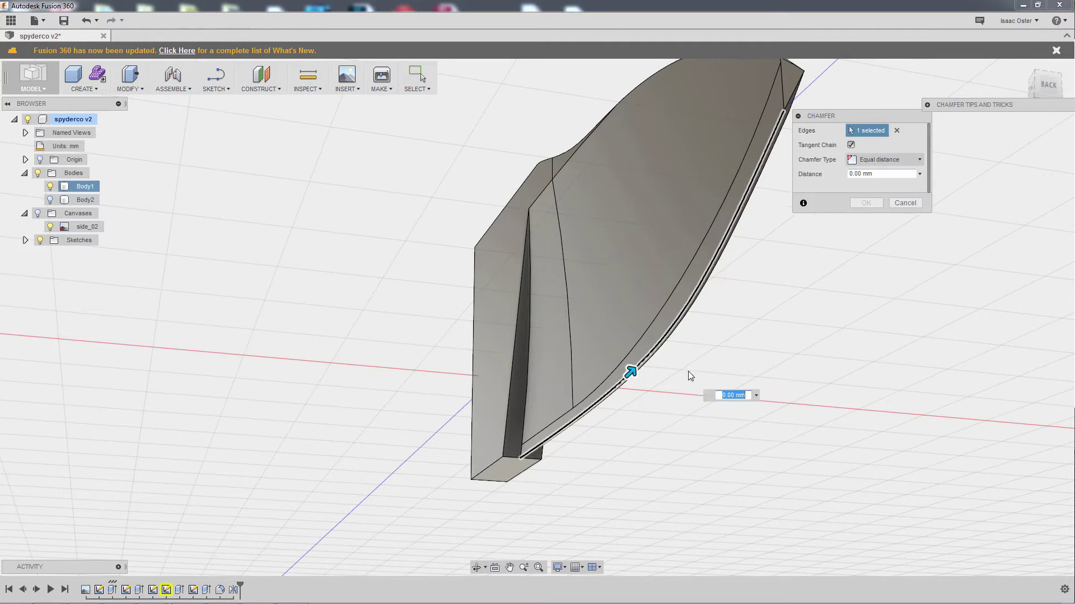
{"action": "left_click", "coordinate": [786, 99]}
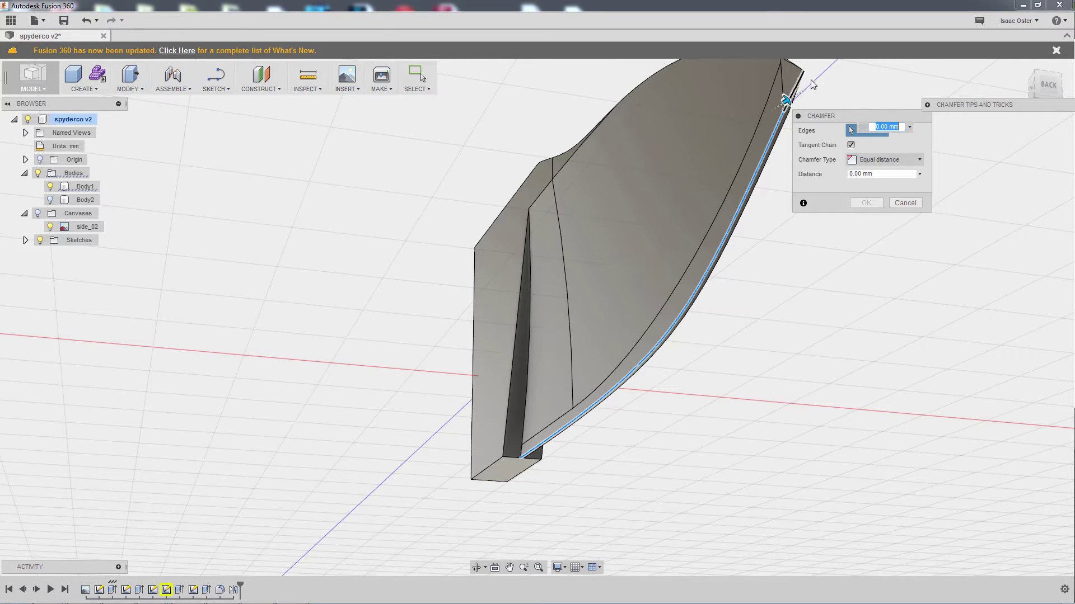
{"action": "left_click_drag", "start_coordinate": [874, 173], "coordinate": [844, 171]}
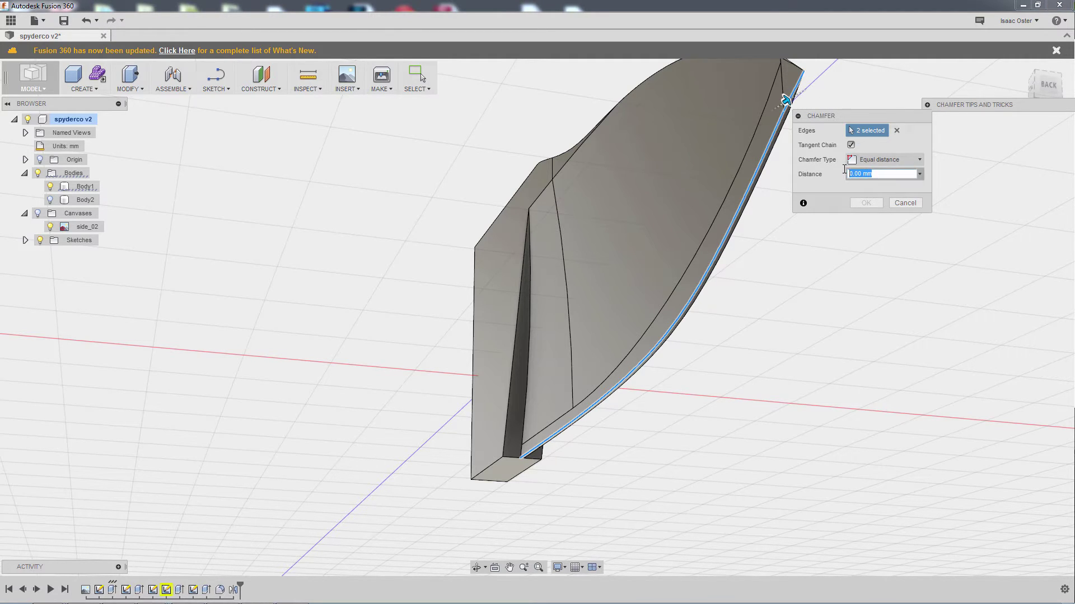
{"action": "type", "text": ".1"}
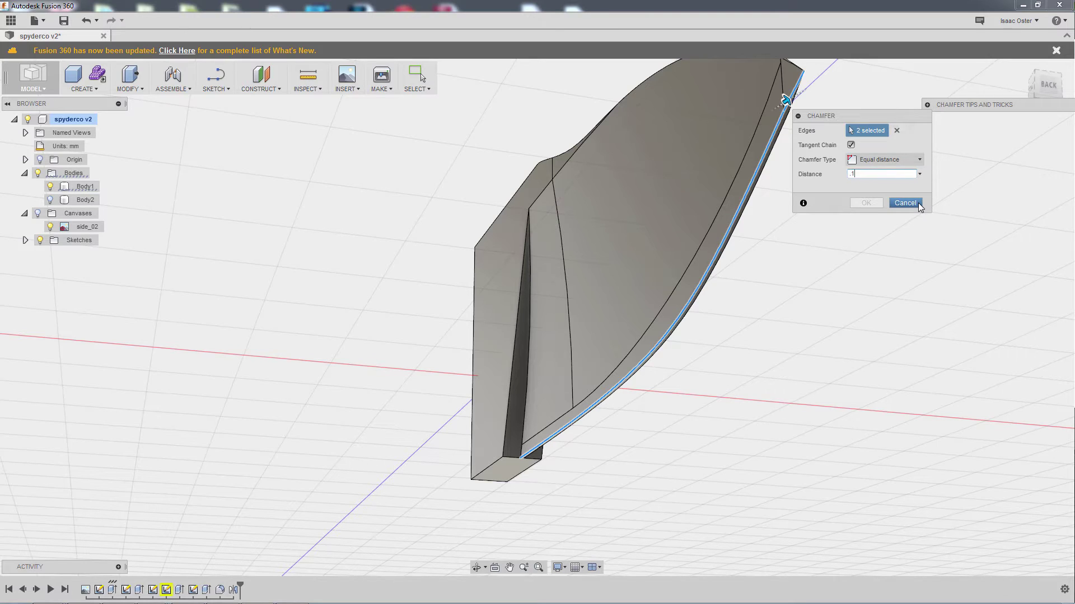
{"action": "key", "text": "BackSpace"}
{"action": "type", "text": "2"}
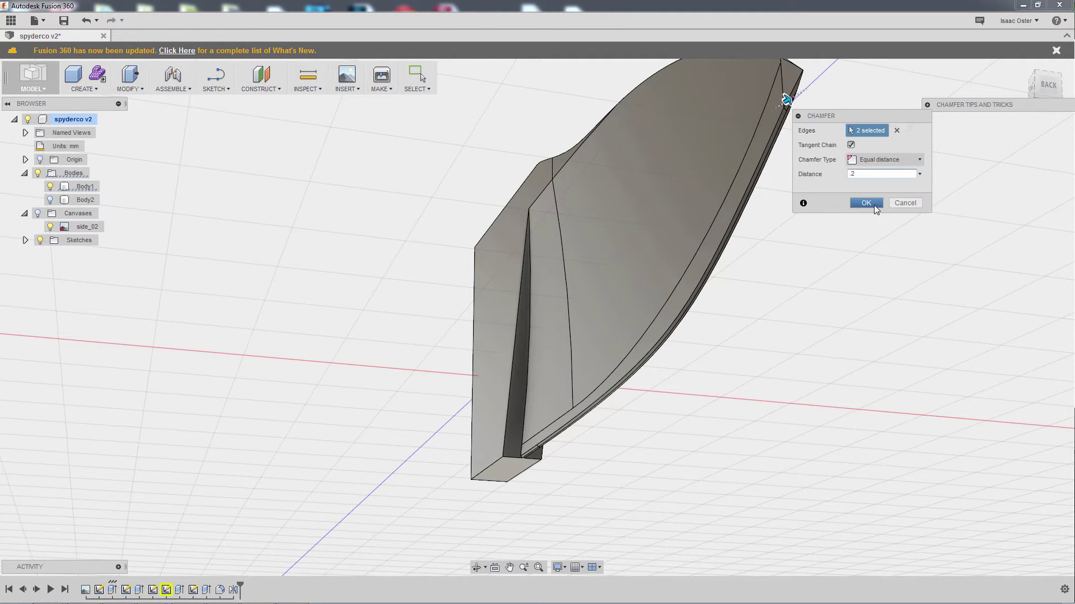
{"action": "middle_click_drag", "start_coordinate": [670, 398], "coordinate": [641, 369], "text": "shift"}
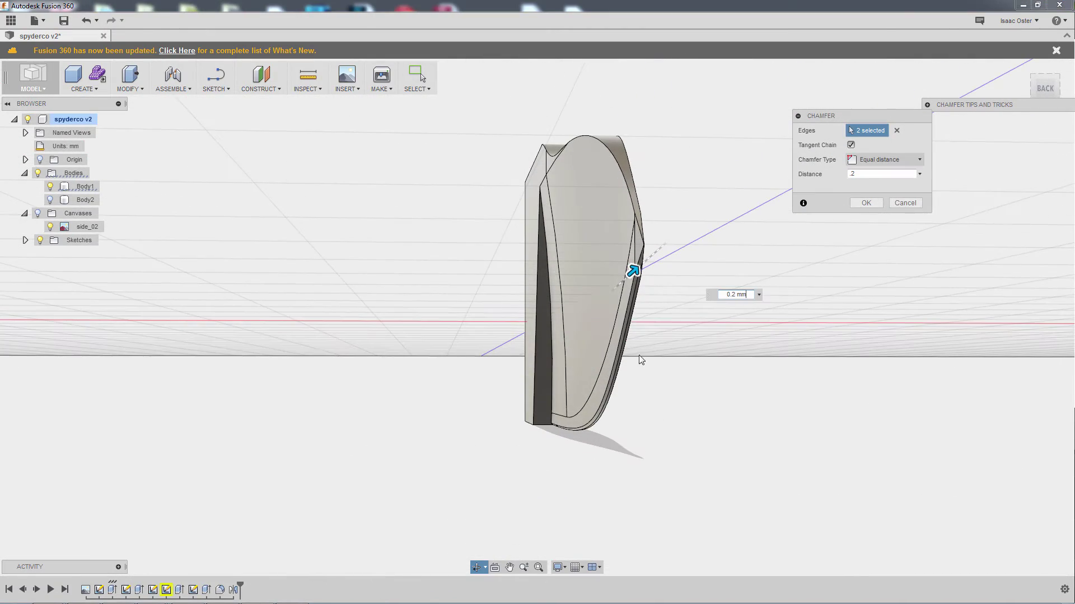
{"action": "left_click", "coordinate": [913, 204]}
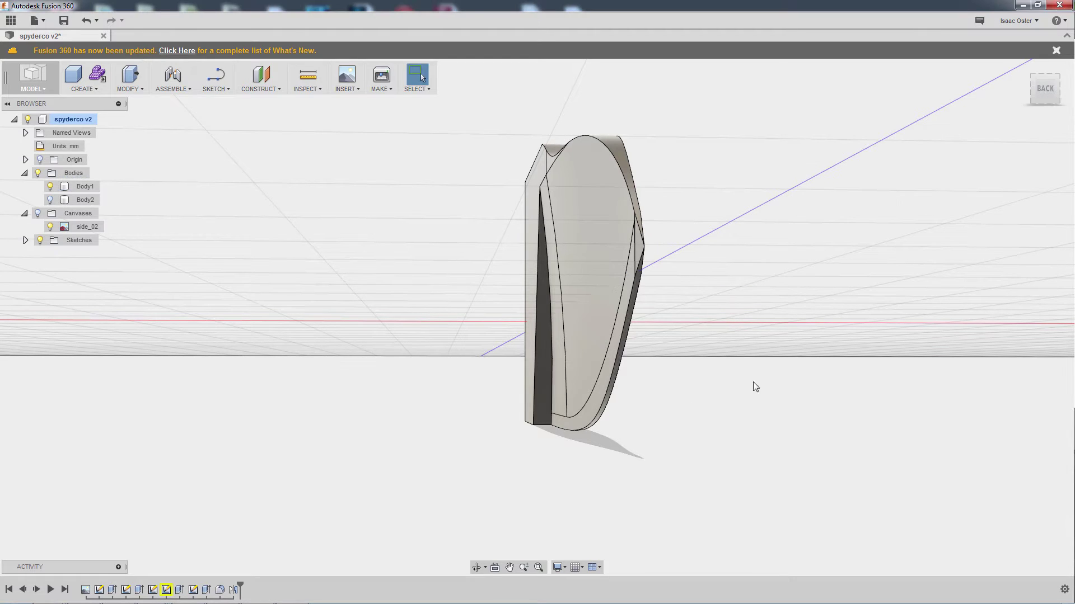
Step: Reopen the grind sketch for editing and finish it again unchanged
{"action": "right_click", "coordinate": [194, 591]}
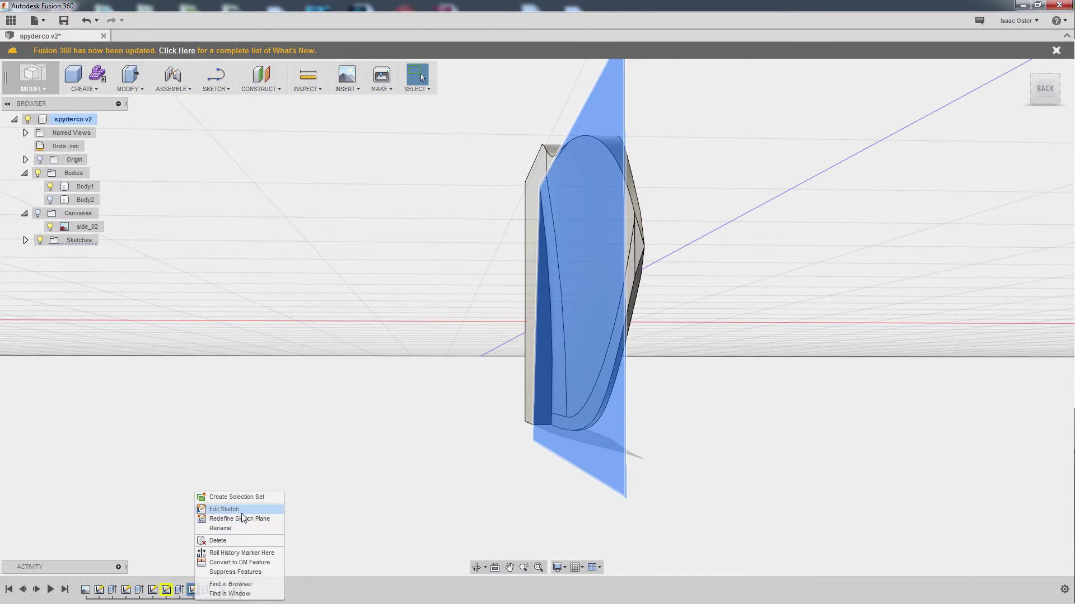
{"action": "left_click", "coordinate": [241, 509]}
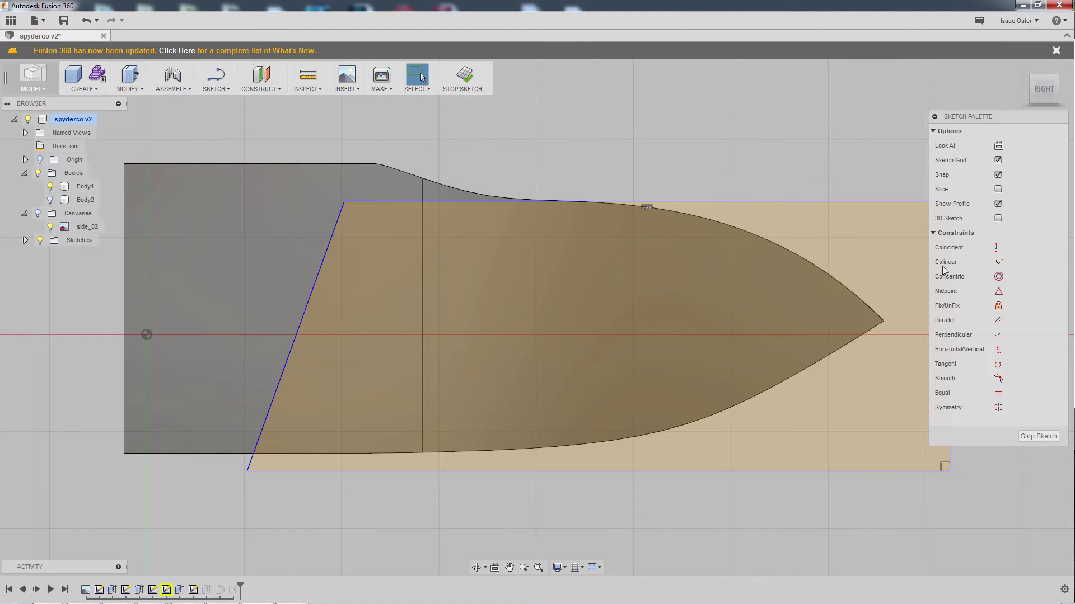
{"action": "left_click", "coordinate": [464, 84]}
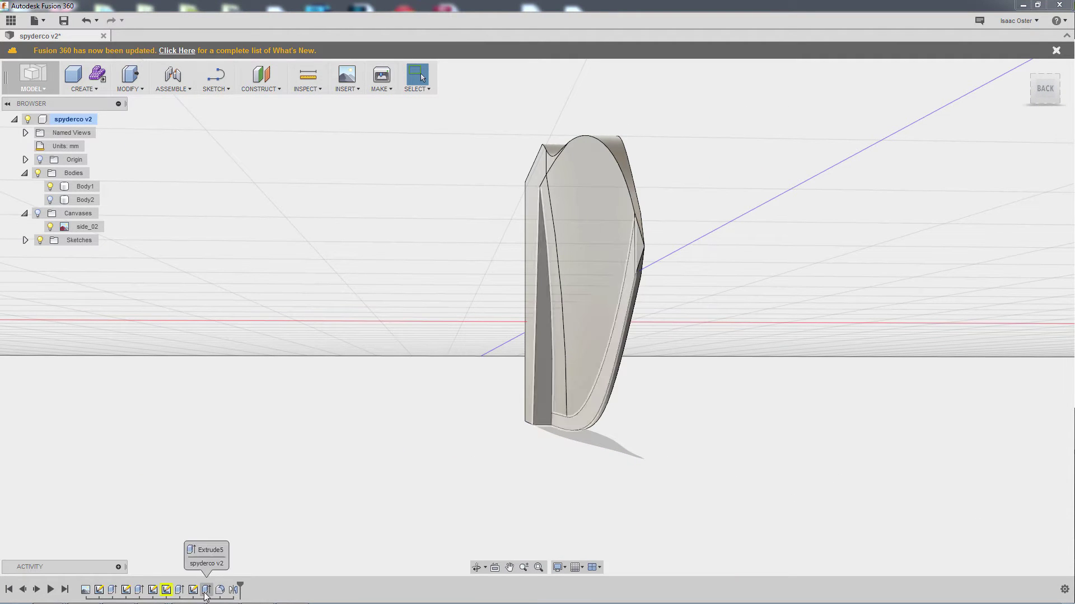
Step: Edit Extrude5, reducing its distance offset from +0.2 mm back to +0.1 mm
{"action": "right_click", "coordinate": [206, 590]}
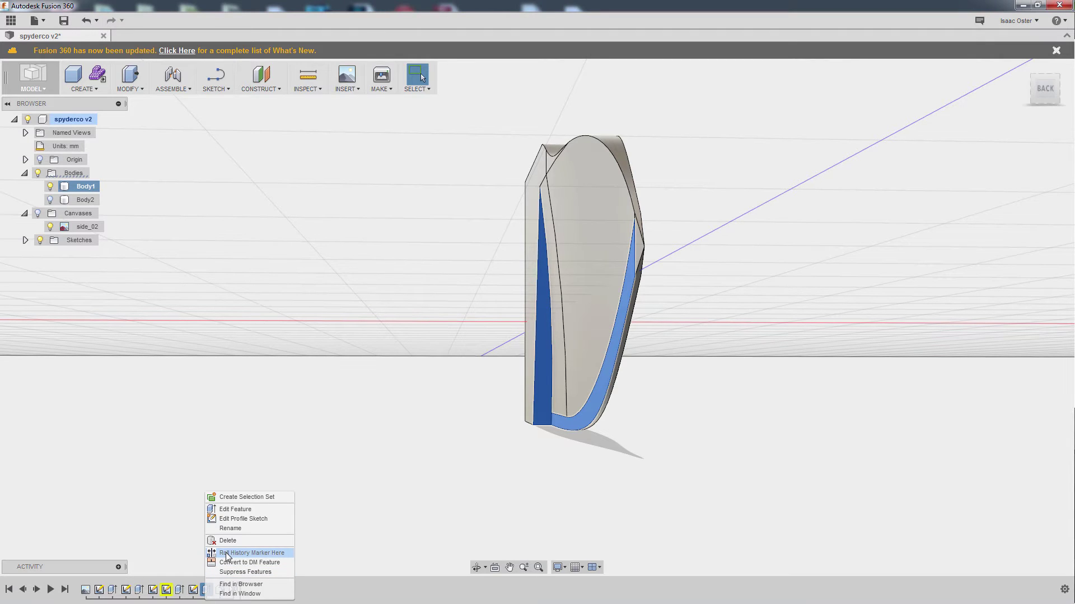
{"action": "left_click", "coordinate": [250, 509]}
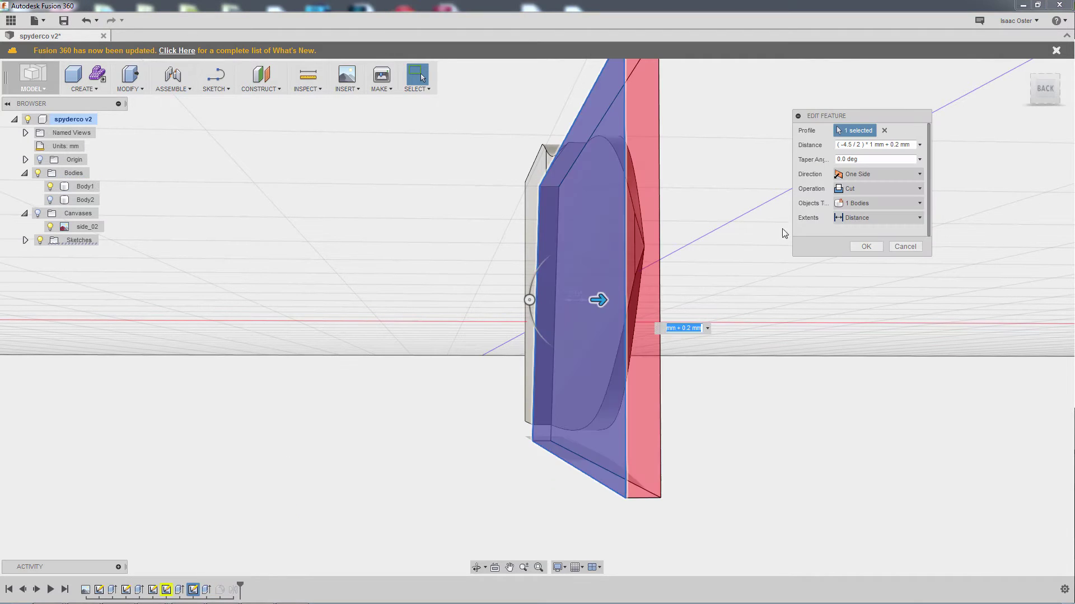
{"action": "left_click", "coordinate": [898, 145]}
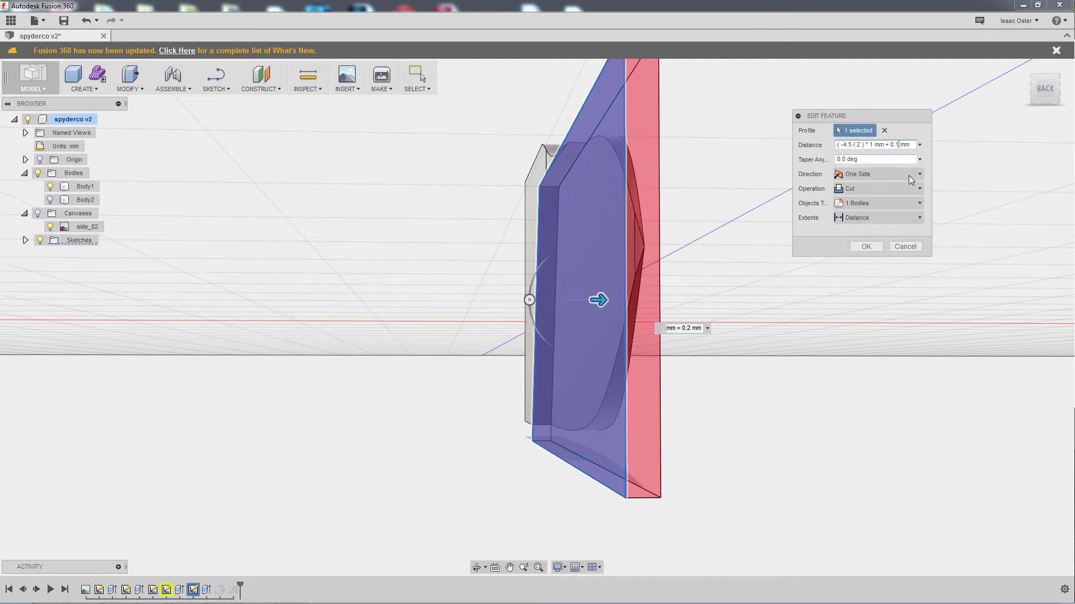
{"action": "type", "text": "1"}
{"action": "left_click", "coordinate": [867, 245]}
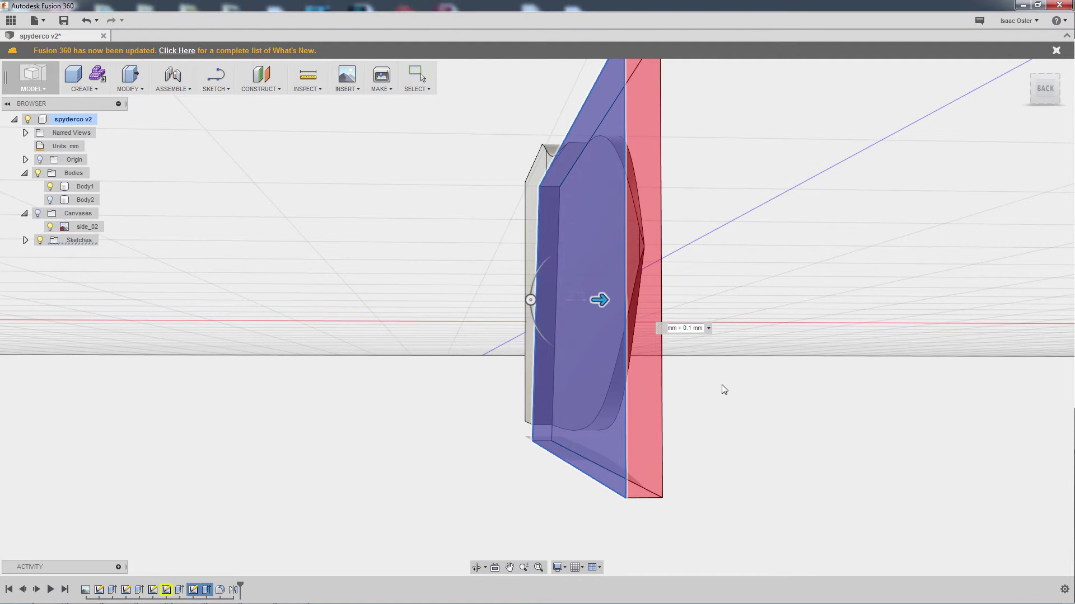
{"action": "middle_click_drag", "start_coordinate": [724, 390], "coordinate": [743, 468], "text": "shift"}
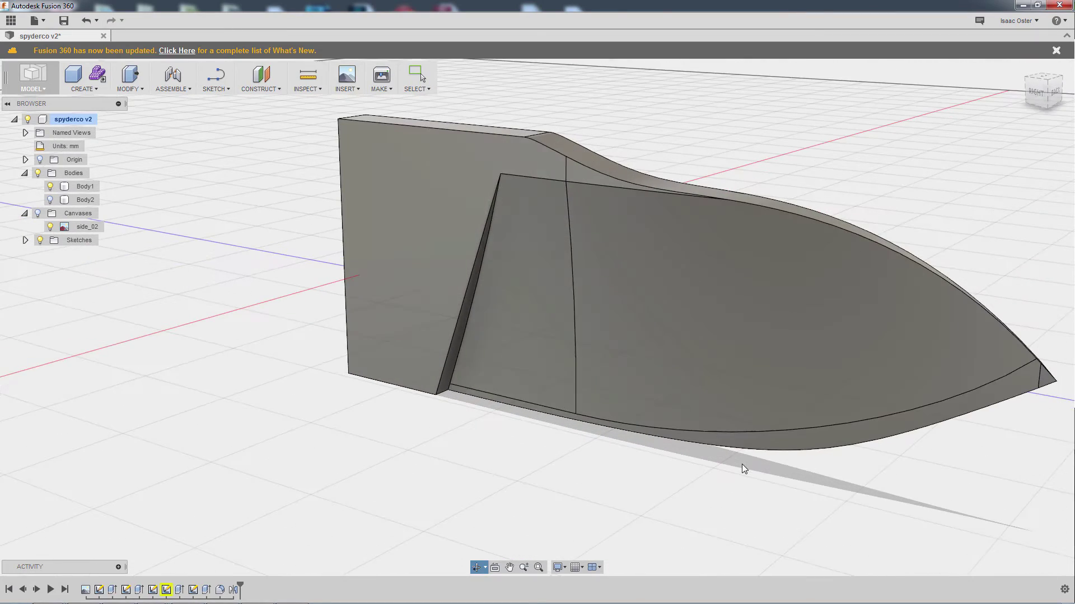
Step: Make Sketch3 and Sketch4 visible on the blade, leaving Sketch5 hidden
{"action": "key", "text": "Escape"}
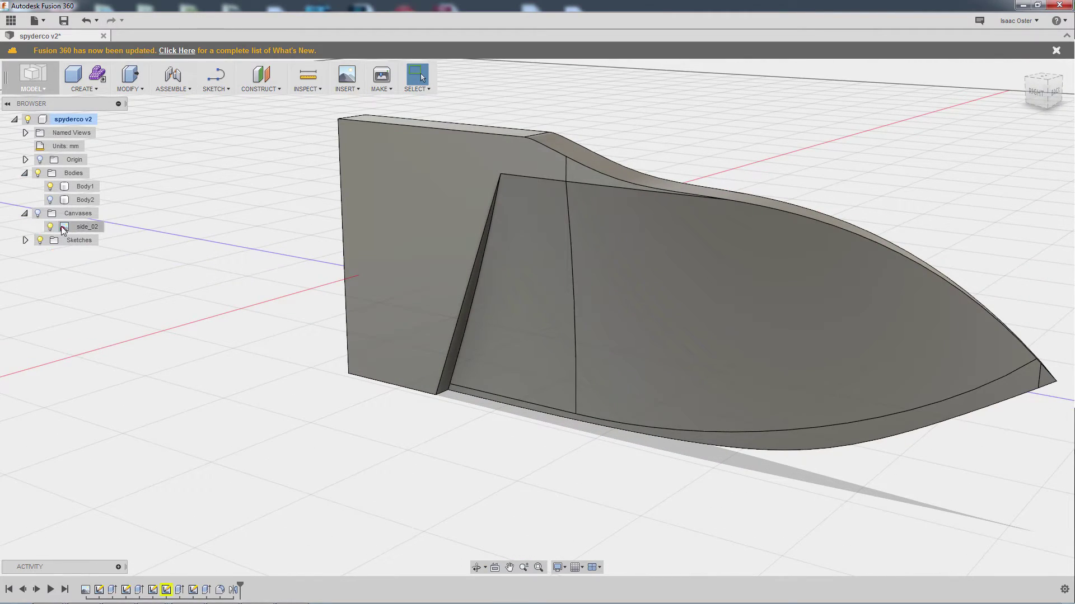
{"action": "left_click", "coordinate": [25, 240]}
{"action": "left_click", "coordinate": [50, 307]}
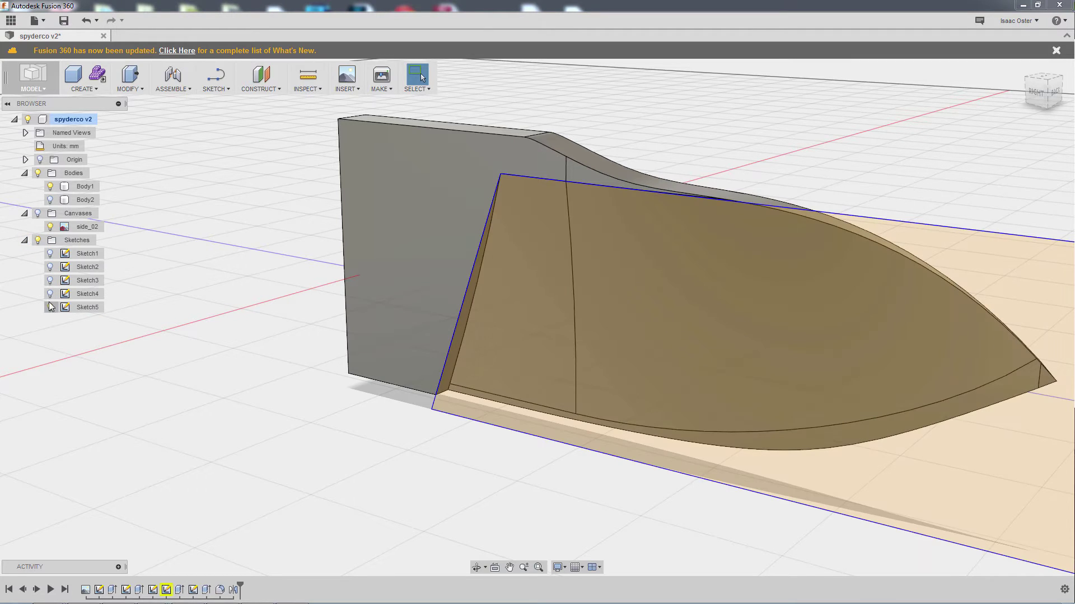
{"action": "left_click", "coordinate": [50, 294]}
{"action": "left_click", "coordinate": [50, 281]}
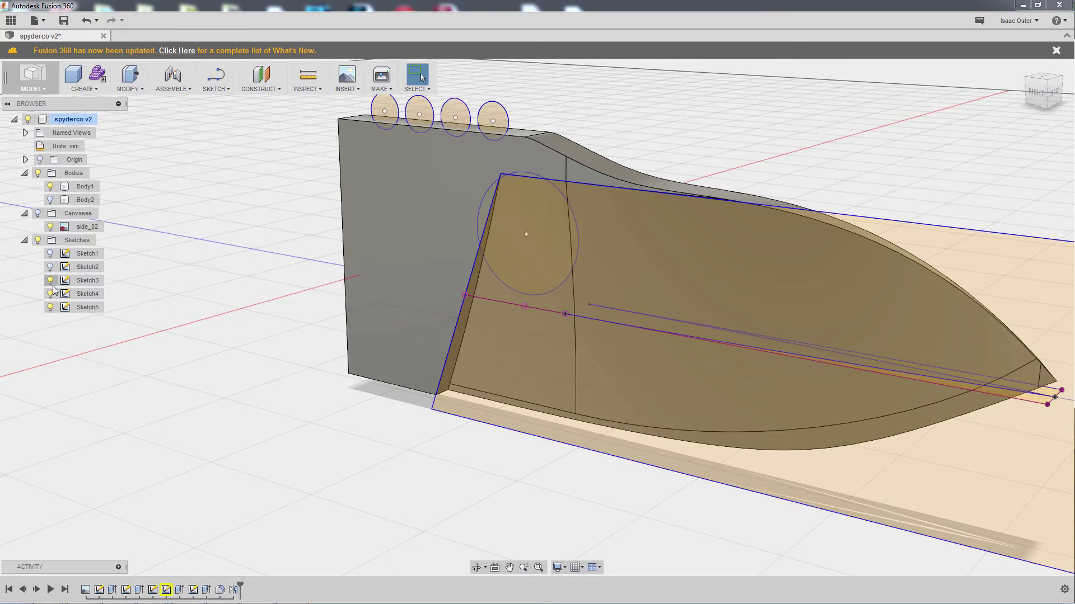
{"action": "left_click", "coordinate": [50, 308]}
{"action": "mouse_move", "coordinate": [197, 310]}
{"action": "middle_mouse_down", "text": "shift"}
{"action": "mouse_move", "coordinate": [206, 264]}
{"action": "mouse_move", "coordinate": [404, 133]}
{"action": "middle_mouse_up", "text": "shift"}
{"action": "left_click", "coordinate": [501, 288]}
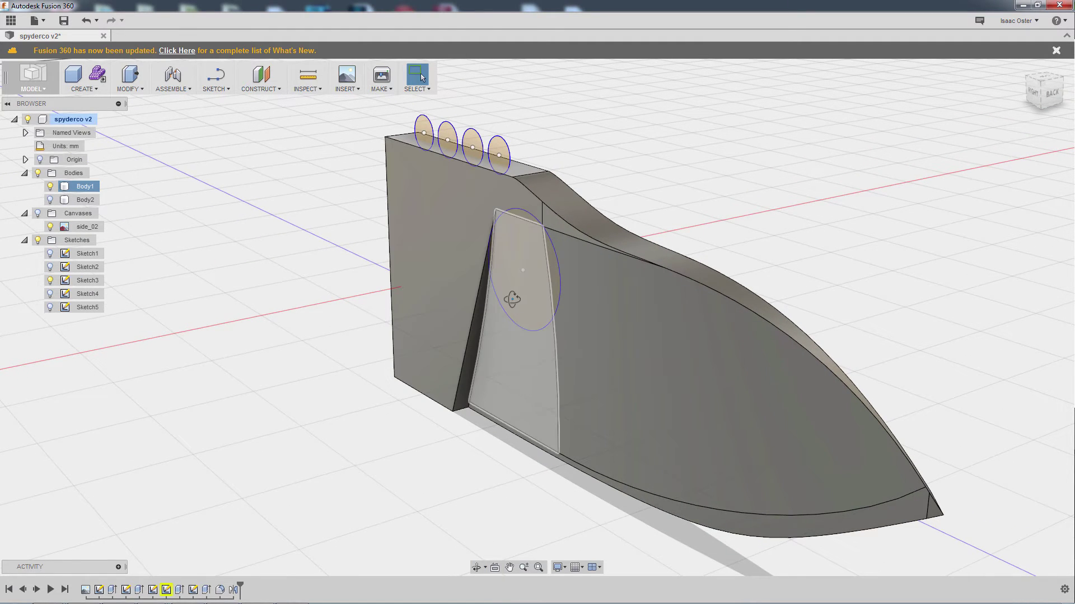
{"action": "middle_click_drag", "start_coordinate": [502, 289], "coordinate": [509, 267], "text": "shift"}
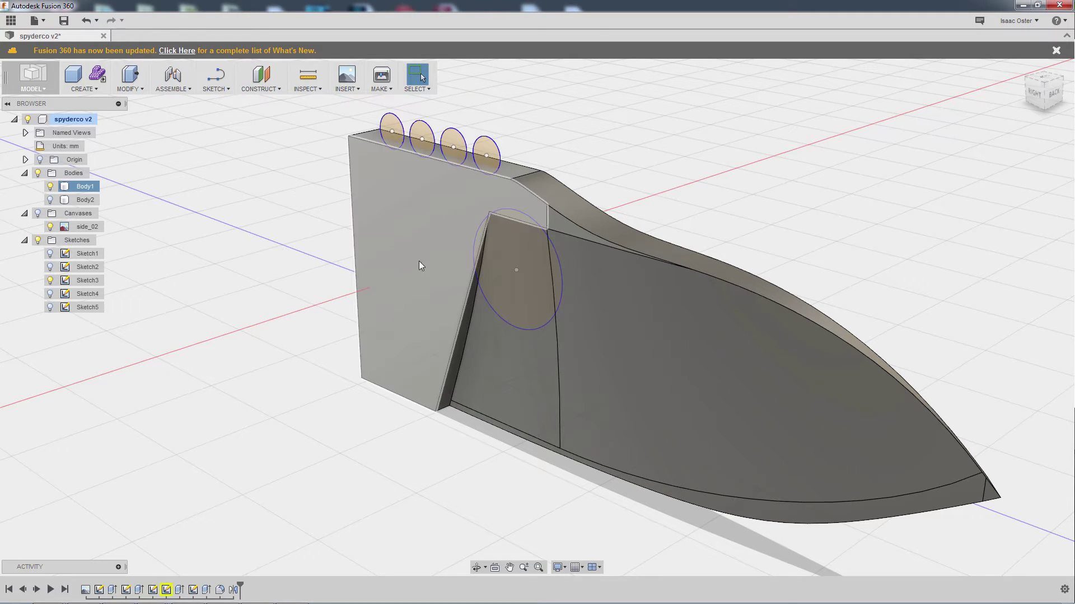
Step: Select the round thumb-hole profile and the four jimping circles along the spine
{"action": "left_click", "coordinate": [391, 131]}
{"action": "left_click", "coordinate": [421, 138], "text": "ctrl"}
{"action": "left_click", "coordinate": [453, 146], "text": "ctrl"}
{"action": "left_click", "coordinate": [490, 153], "text": "ctrl"}
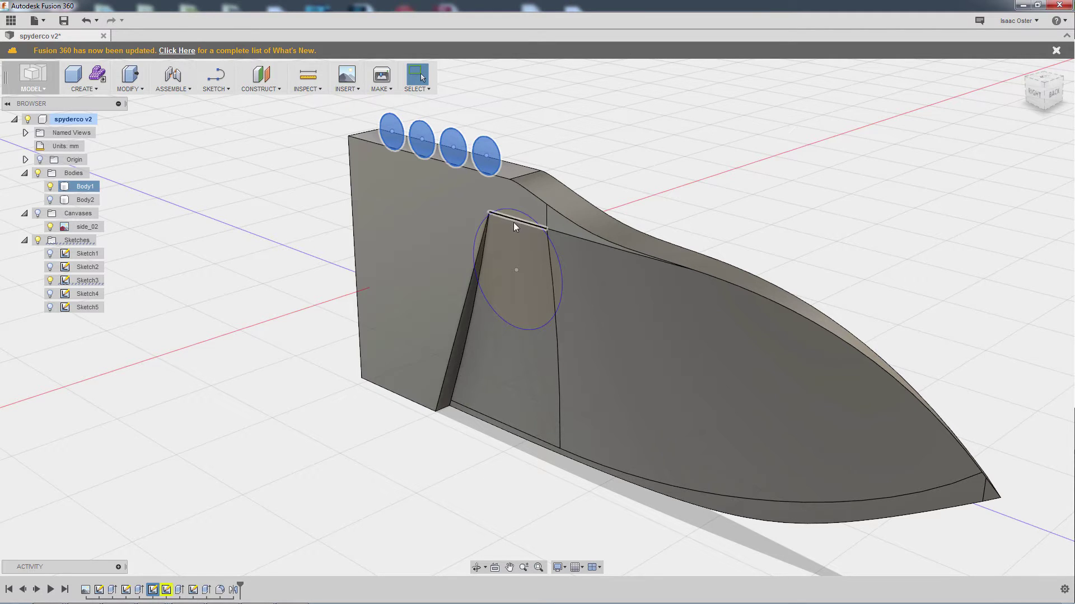
{"action": "left_click", "coordinate": [528, 253]}
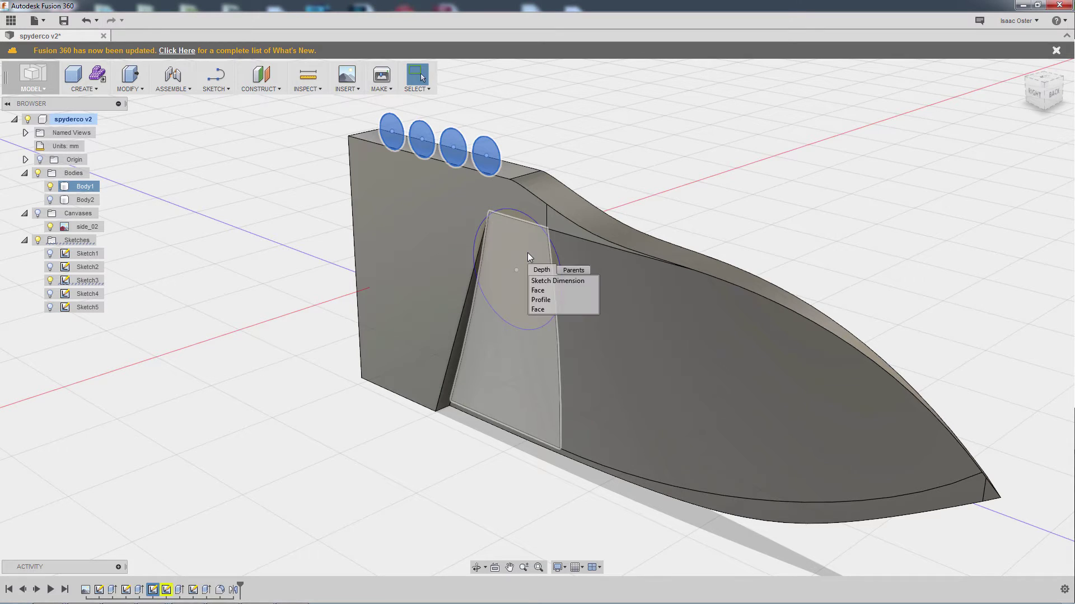
{"action": "left_click", "coordinate": [541, 299]}
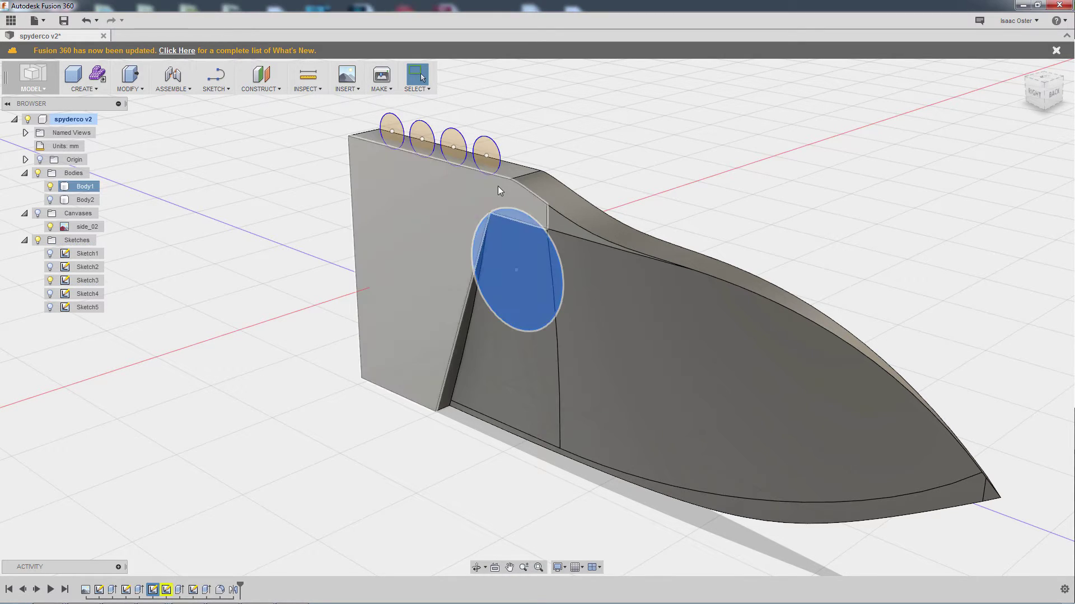
{"action": "left_click", "coordinate": [490, 153], "text": "ctrl"}
{"action": "left_click", "coordinate": [453, 148], "text": "ctrl"}
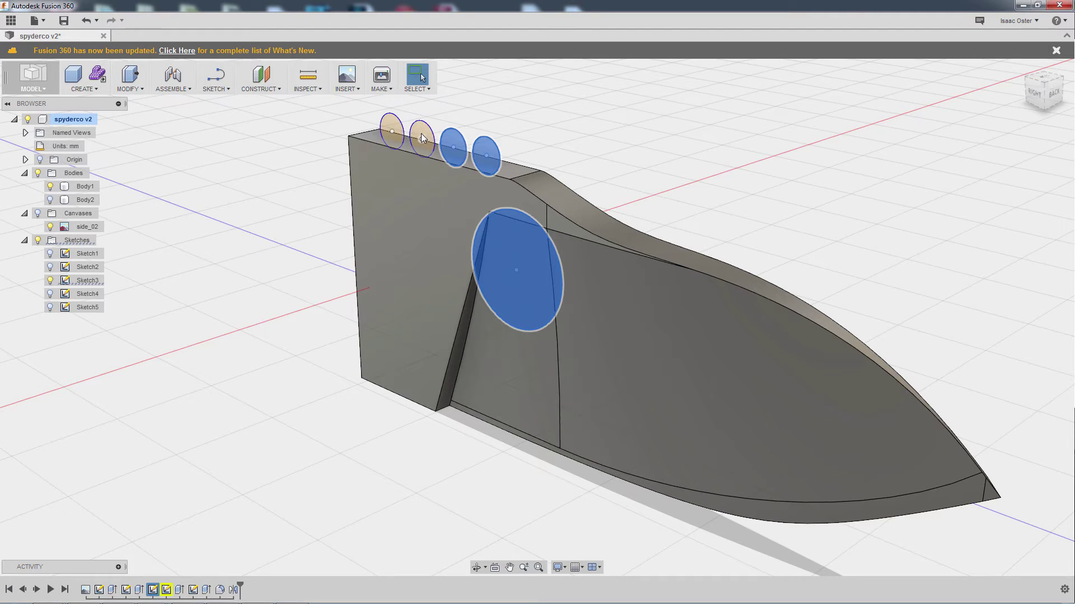
{"action": "left_click", "coordinate": [422, 138], "text": "ctrl"}
{"action": "left_click", "coordinate": [392, 131], "text": "ctrl"}
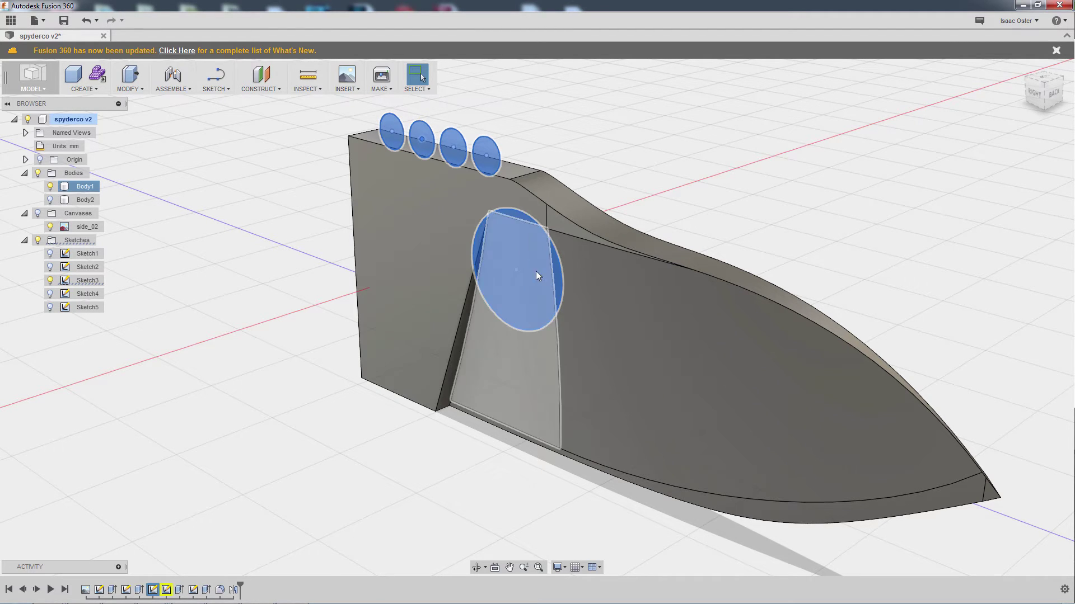
Step: Cut the selected profiles through the blade with a symmetric 4 mm extrude
{"action": "right_click", "coordinate": [485, 149]}
{"action": "left_click", "coordinate": [536, 138]}
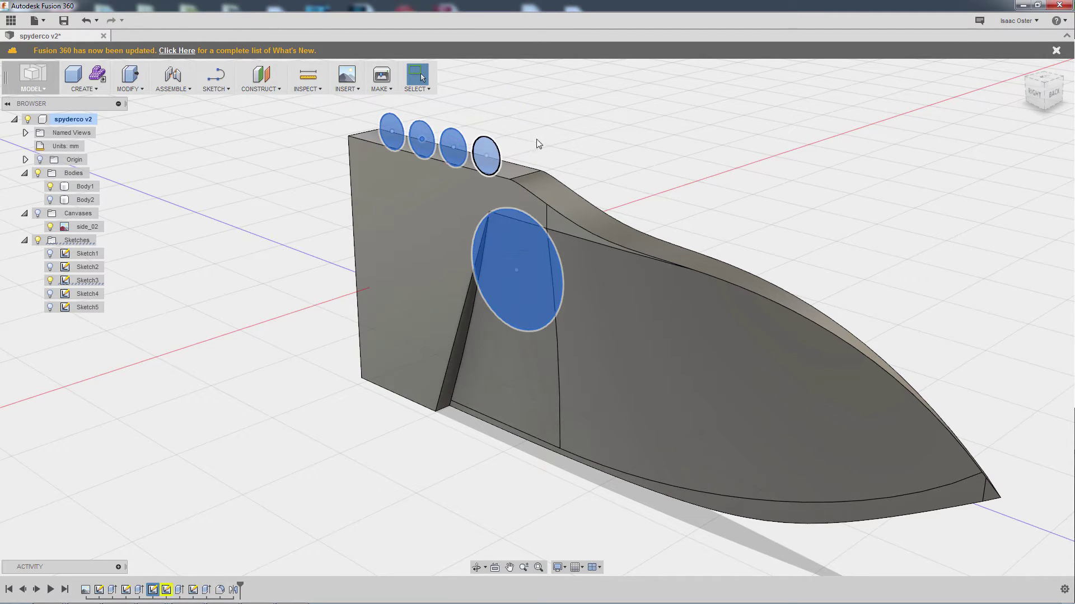
{"action": "key", "text": "e"}
{"action": "left_click", "coordinate": [876, 159]}
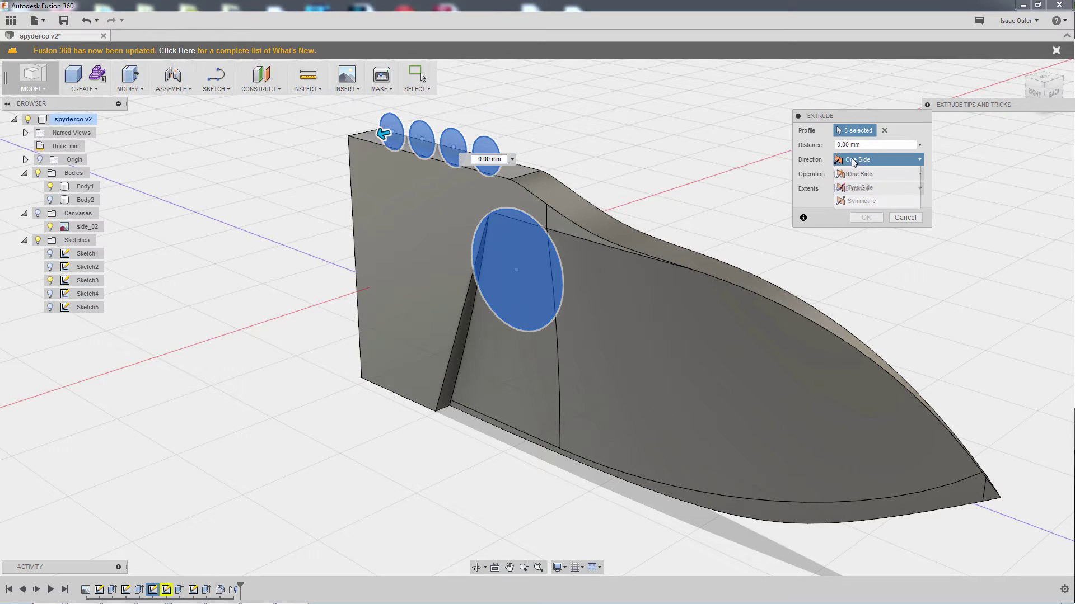
{"action": "left_click", "coordinate": [860, 201]}
{"action": "left_click_drag", "start_coordinate": [384, 133], "coordinate": [351, 139]}
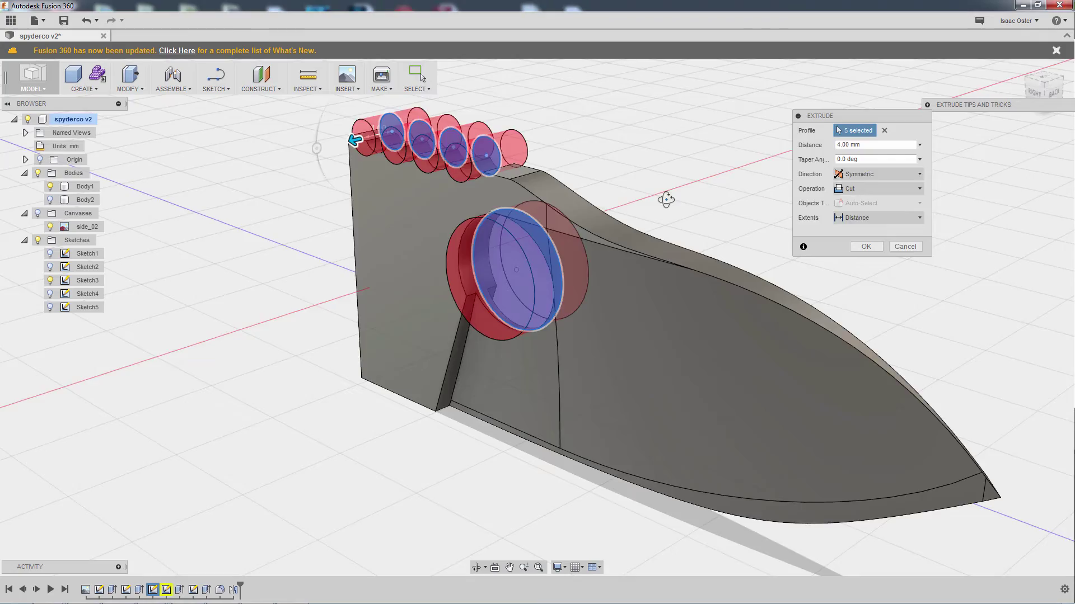
{"action": "middle_click_drag", "start_coordinate": [728, 229], "coordinate": [526, 213], "text": "shift"}
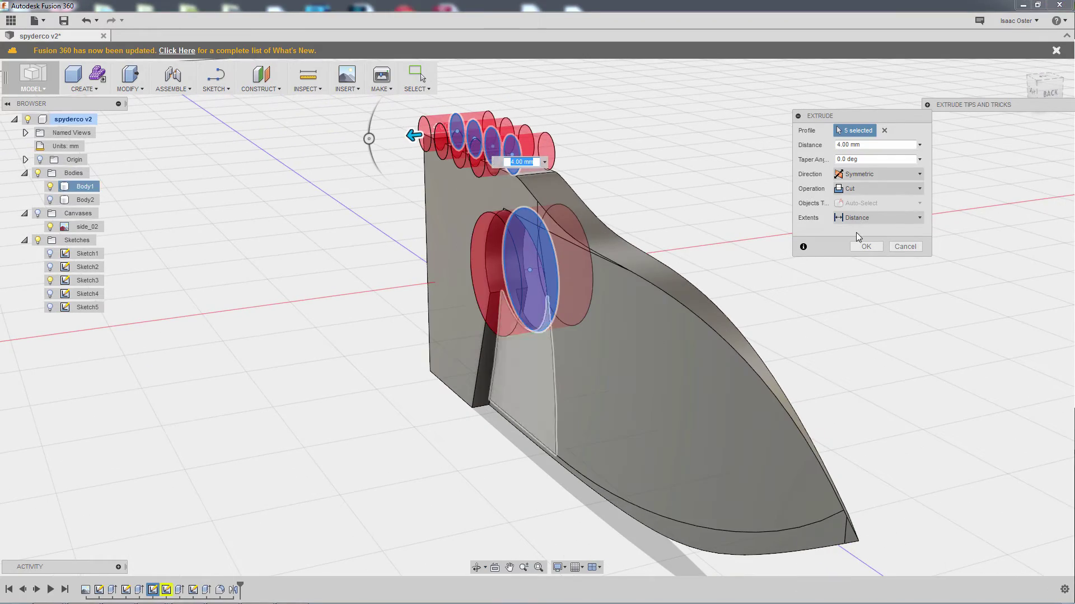
{"action": "left_click", "coordinate": [878, 248]}
{"action": "middle_click_drag", "start_coordinate": [745, 243], "coordinate": [795, 231], "text": "shift"}
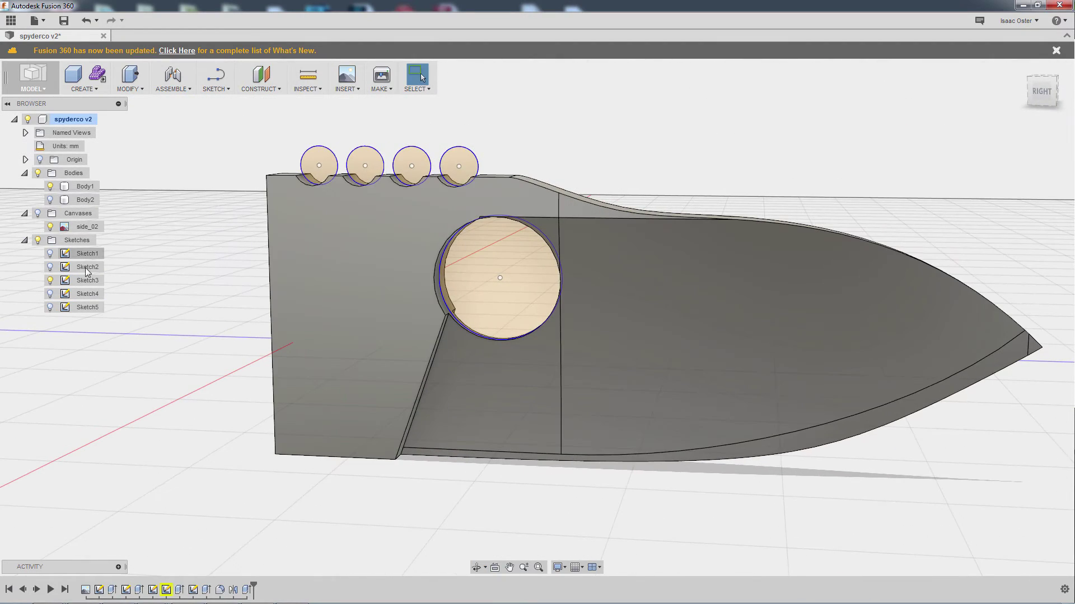
Step: Hide Sketch3's circles, Body1 and Body2, leaving the Spyderco reference photo visible alone
{"action": "left_click", "coordinate": [50, 281]}
{"action": "scroll", "coordinate": [196, 277], "scroll_direction": "down", "scroll_amount": 2}
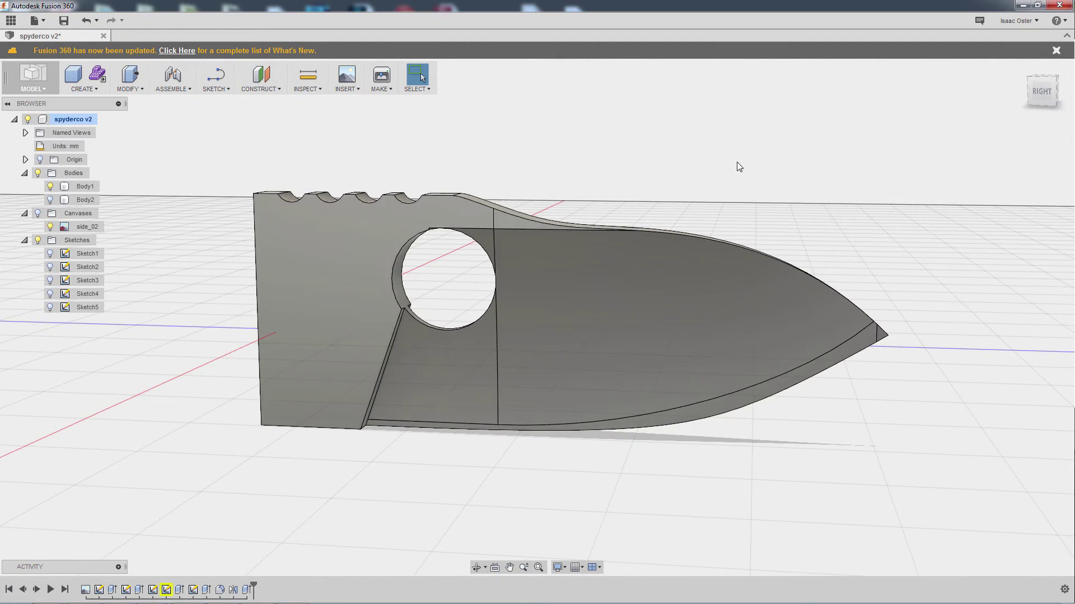
{"action": "middle_click_drag", "start_coordinate": [736, 163], "coordinate": [710, 124], "text": "shift"}
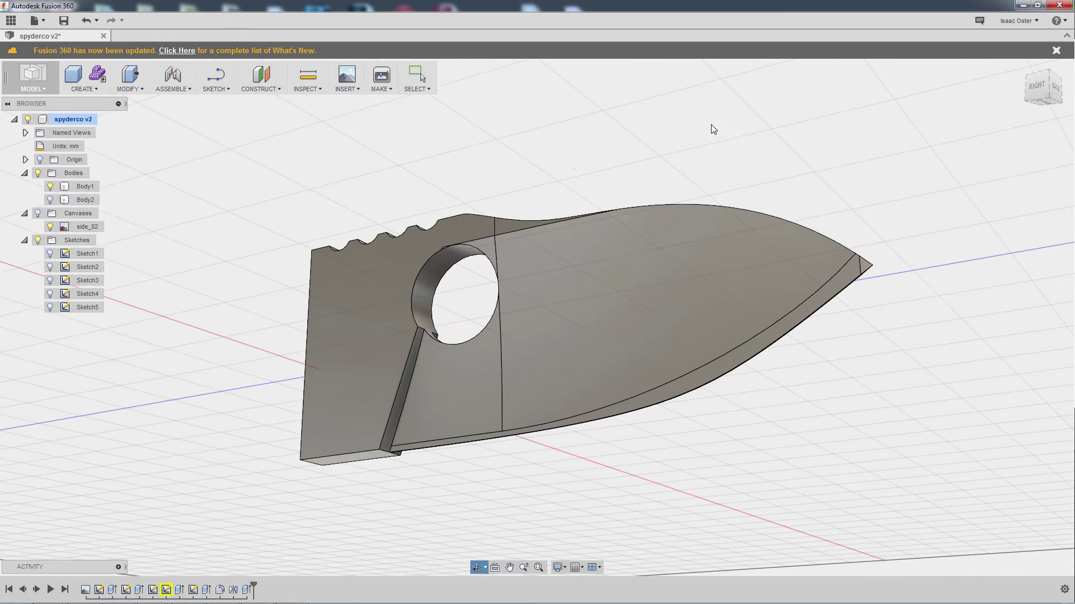
{"action": "left_click", "coordinate": [38, 214]}
{"action": "middle_click_drag", "start_coordinate": [309, 205], "coordinate": [360, 223], "text": "shift"}
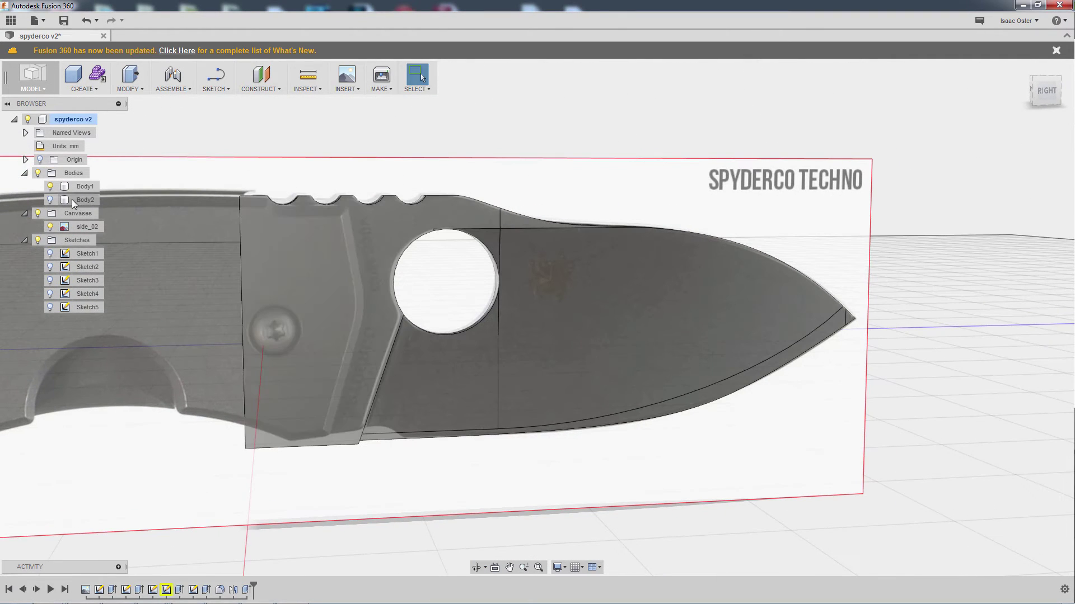
{"action": "left_click", "coordinate": [50, 200]}
{"action": "left_click", "coordinate": [50, 187]}
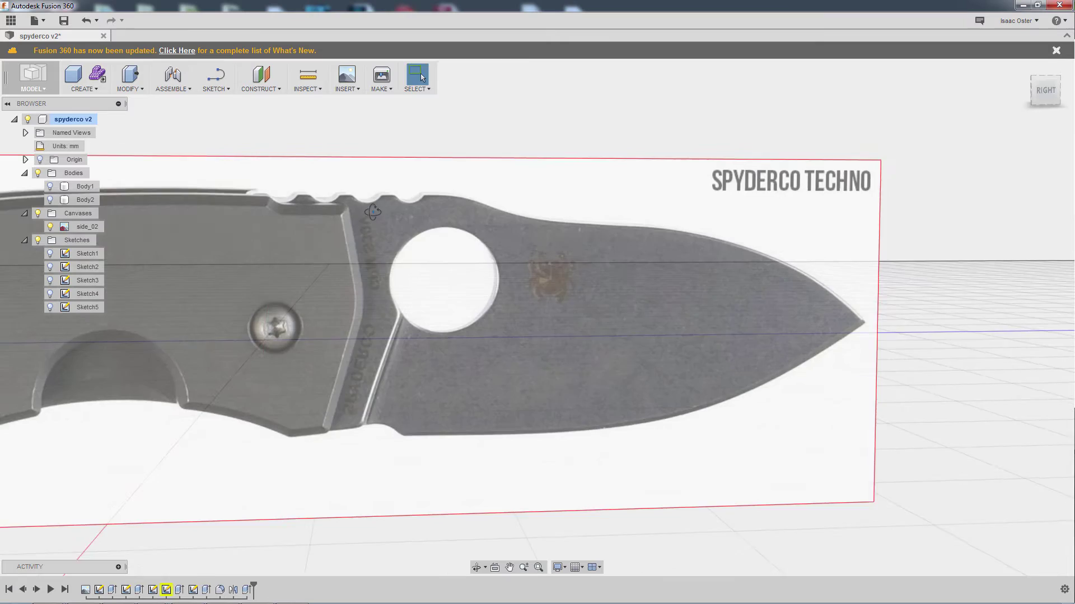
Step: Orbit around the reference photo, then show Body1 over the canvas in perspective
{"action": "middle_click_drag", "start_coordinate": [373, 212], "coordinate": [384, 268], "text": "shift"}
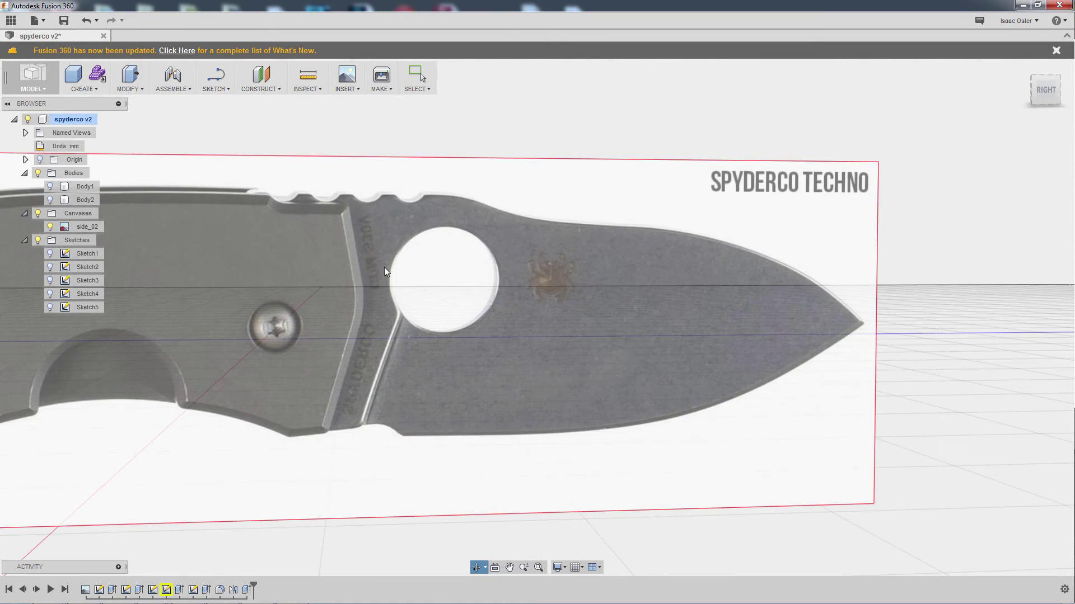
{"action": "key", "text": "Escape"}
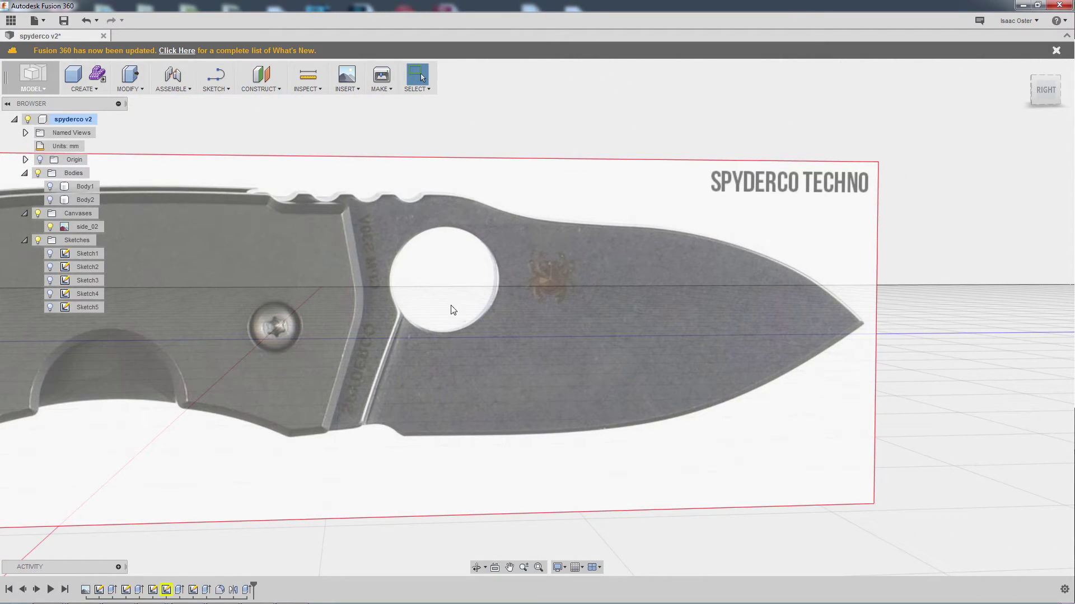
{"action": "middle_click_drag", "start_coordinate": [454, 310], "coordinate": [507, 300], "text": "shift"}
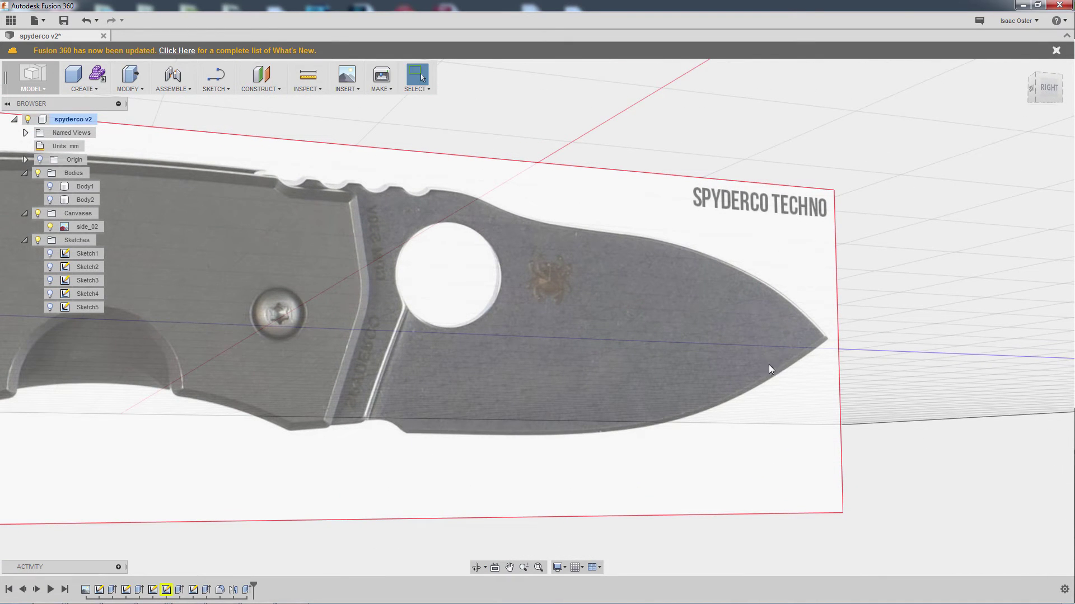
{"action": "middle_click_drag", "start_coordinate": [726, 417], "coordinate": [691, 448], "text": "shift"}
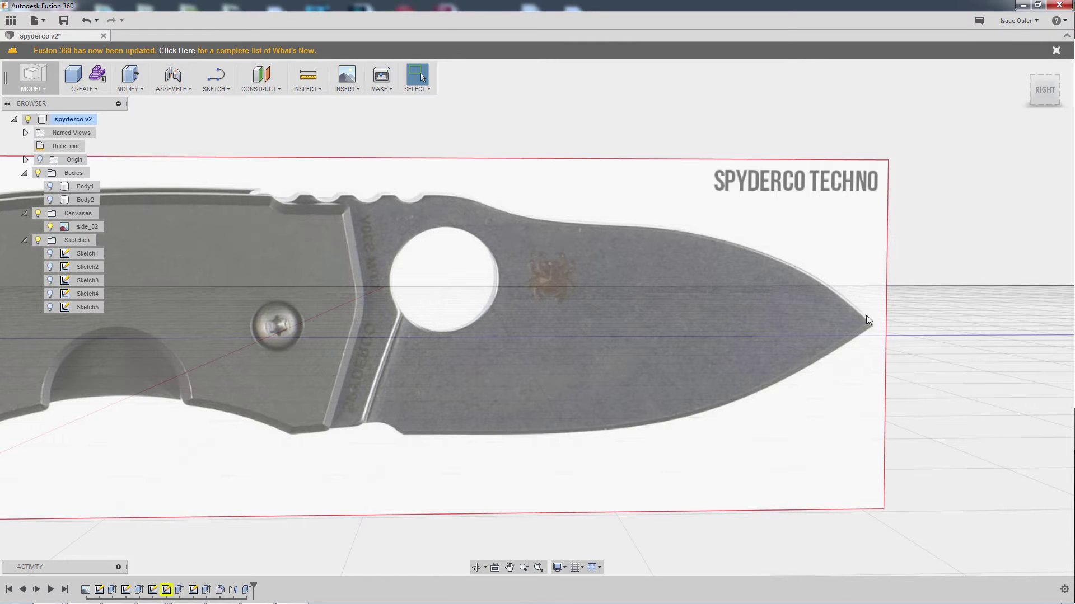
{"action": "middle_click_drag", "start_coordinate": [834, 279], "coordinate": [753, 292], "text": "shift"}
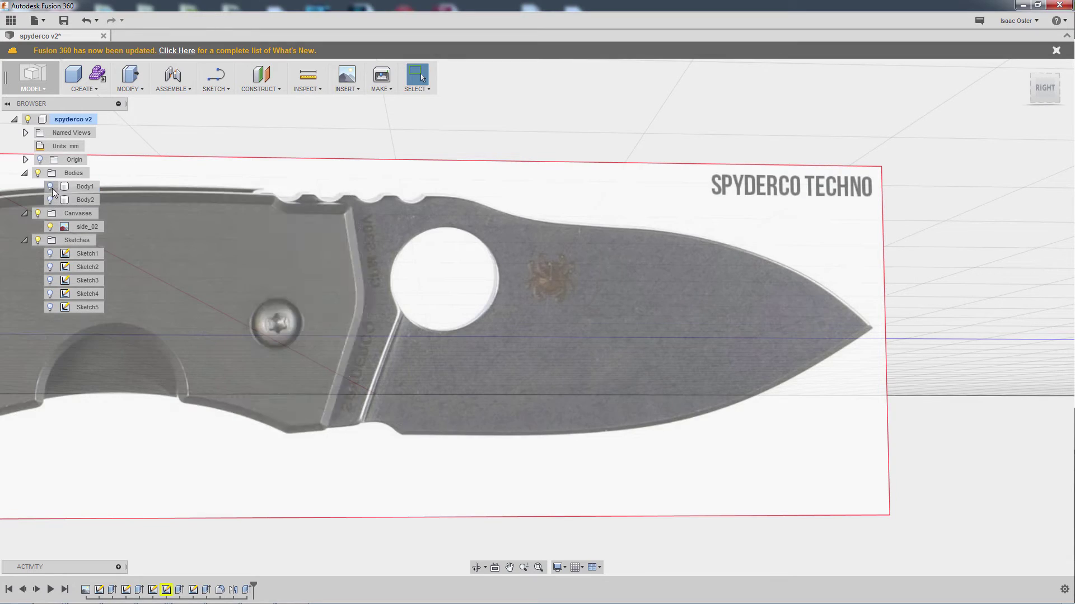
{"action": "left_click", "coordinate": [50, 187]}
{"action": "mouse_move", "coordinate": [465, 224]}
{"action": "middle_mouse_down", "text": "shift"}
{"action": "mouse_move", "coordinate": [446, 249]}
{"action": "mouse_move", "coordinate": [465, 241]}
{"action": "middle_mouse_up", "text": "shift"}
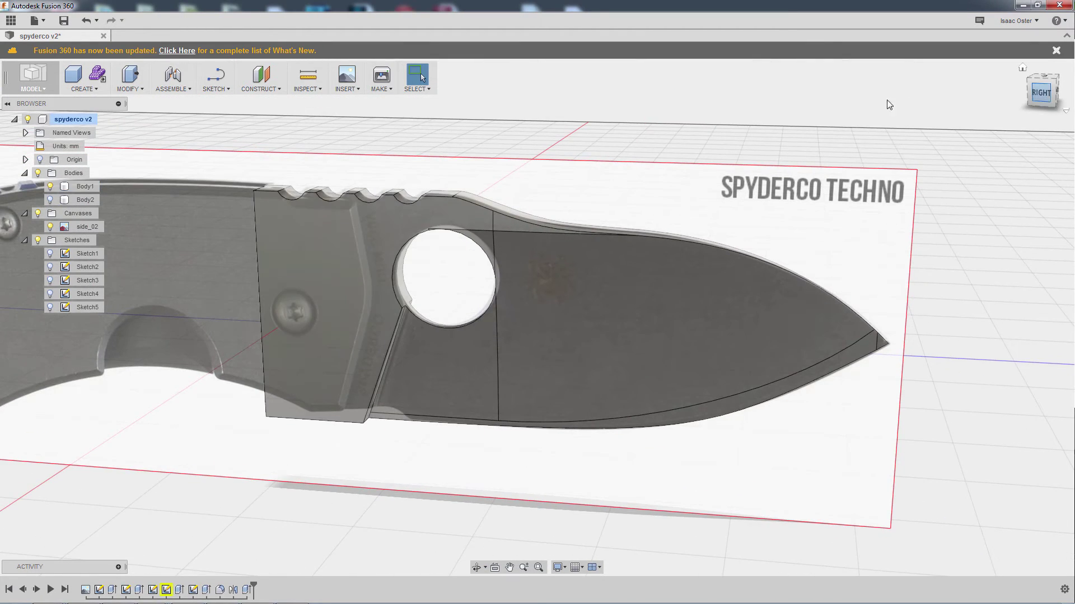
Step: Face the model from the Right view, zoomed in toward the thumb hole
{"action": "left_click", "coordinate": [1041, 92]}
{"action": "middle_click_drag", "start_coordinate": [516, 406], "coordinate": [644, 382]}
{"action": "scroll", "coordinate": [475, 435], "scroll_direction": "up", "scroll_amount": 3}
{"action": "middle_click_drag", "start_coordinate": [527, 500], "coordinate": [544, 514]}
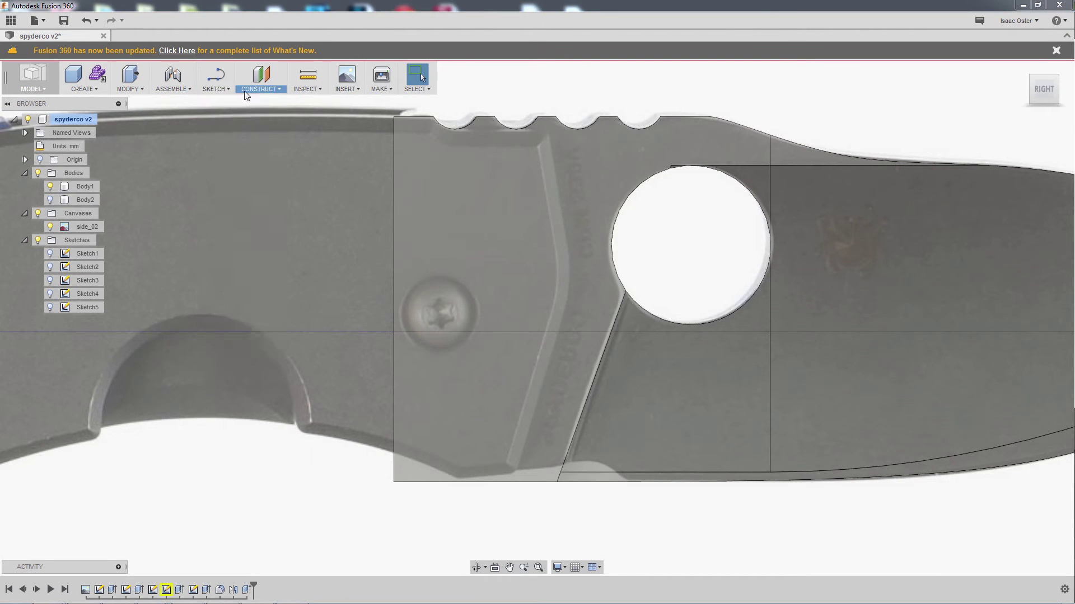
{"action": "left_click", "coordinate": [205, 90]}
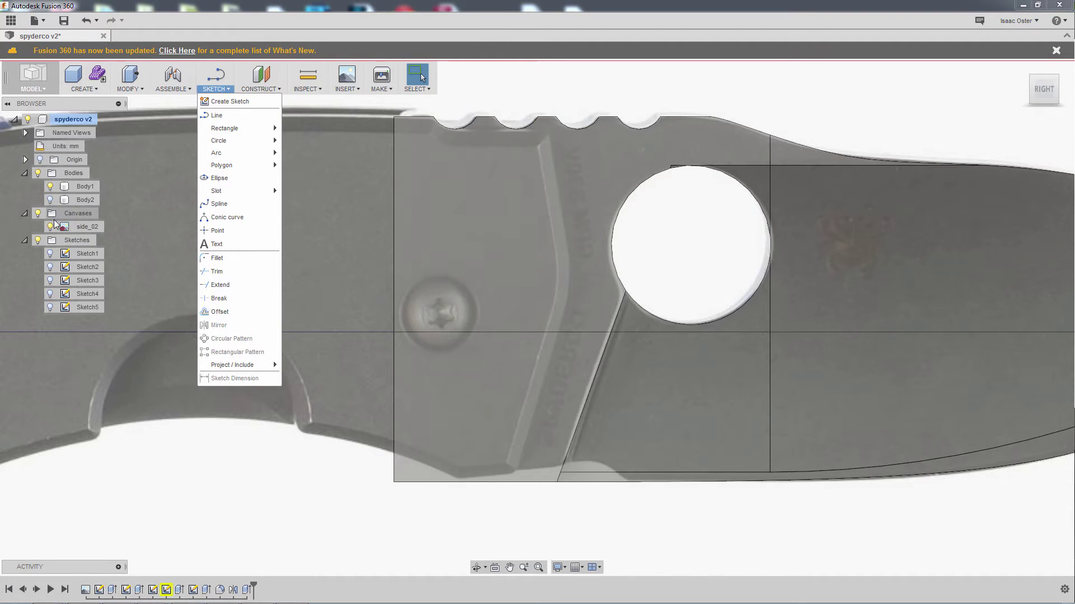
Step: Hide and reshow the side_02 canvas photo to inspect the bodies in 3D
{"action": "left_click", "coordinate": [51, 226]}
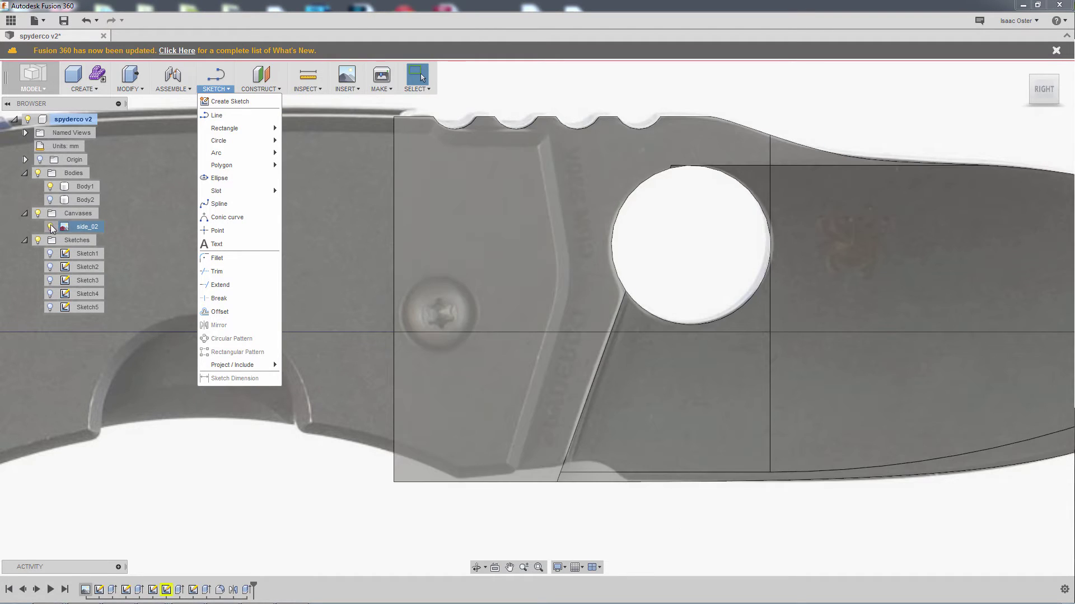
{"action": "mouse_move", "coordinate": [540, 290]}
{"action": "middle_mouse_down", "text": "shift"}
{"action": "mouse_move", "coordinate": [525, 311]}
{"action": "mouse_move", "coordinate": [573, 357]}
{"action": "mouse_move", "coordinate": [621, 314]}
{"action": "middle_mouse_up", "text": "shift"}
{"action": "left_click", "coordinate": [51, 226]}
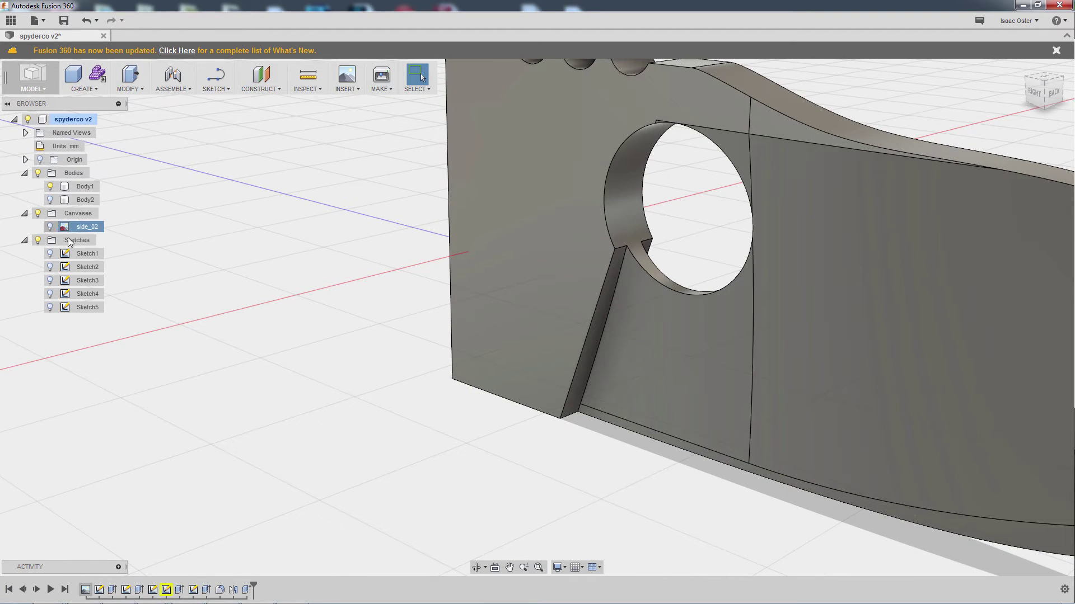
{"action": "left_click", "coordinate": [78, 240]}
{"action": "mouse_move", "coordinate": [311, 345]}
{"action": "middle_mouse_down", "text": "shift"}
{"action": "mouse_move", "coordinate": [405, 371]}
{"action": "mouse_move", "coordinate": [431, 355]}
{"action": "mouse_move", "coordinate": [399, 362]}
{"action": "middle_mouse_up", "text": "shift"}
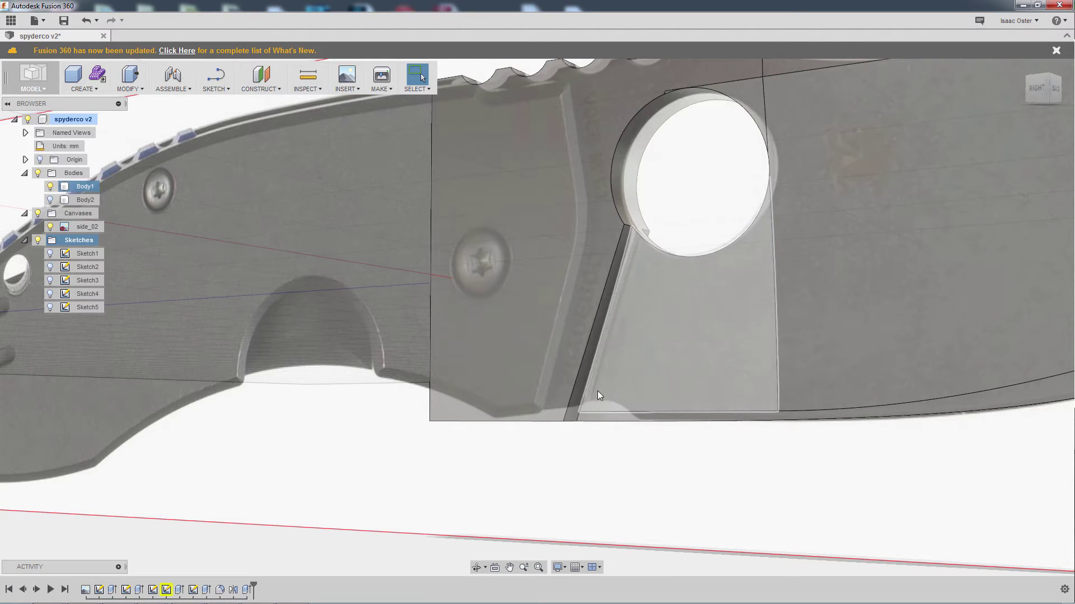
Step: Hide and reshow all bodies over the photo, then return to the flat Right view
{"action": "left_click", "coordinate": [38, 173]}
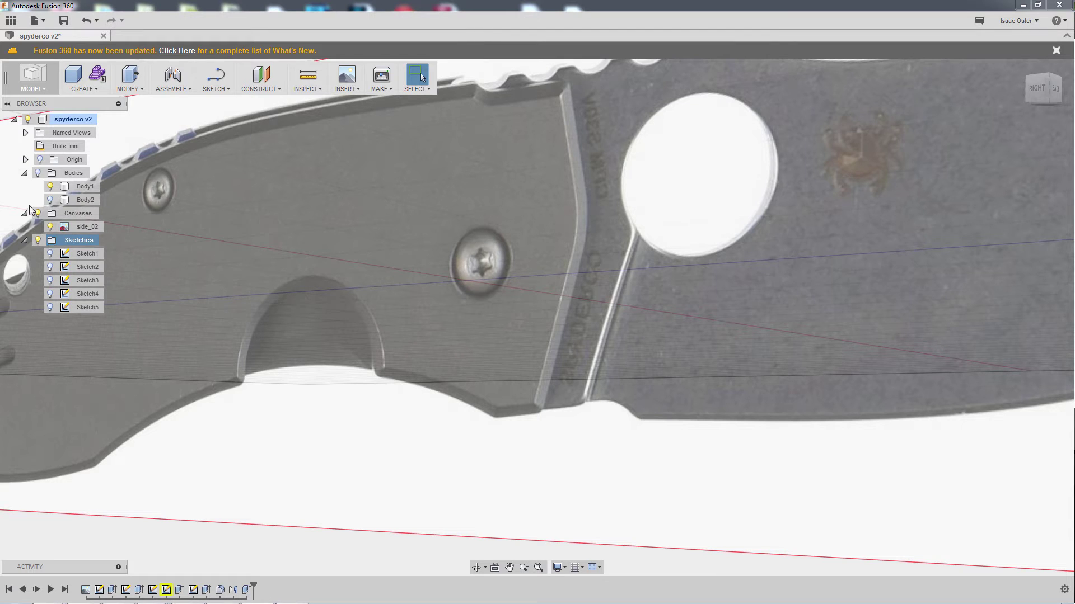
{"action": "left_click", "coordinate": [38, 173]}
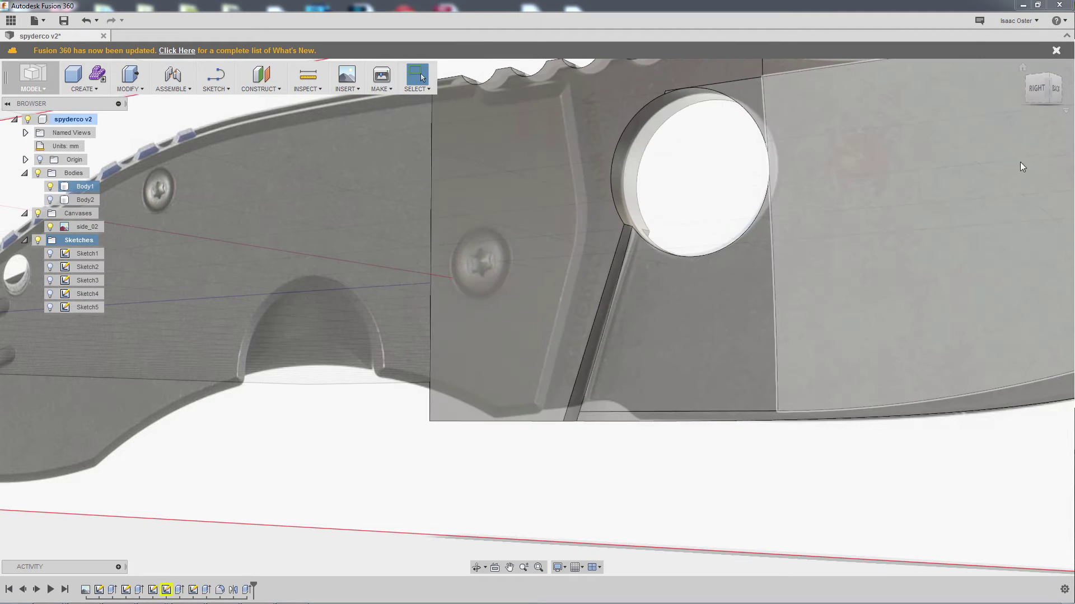
{"action": "left_click", "coordinate": [1037, 88]}
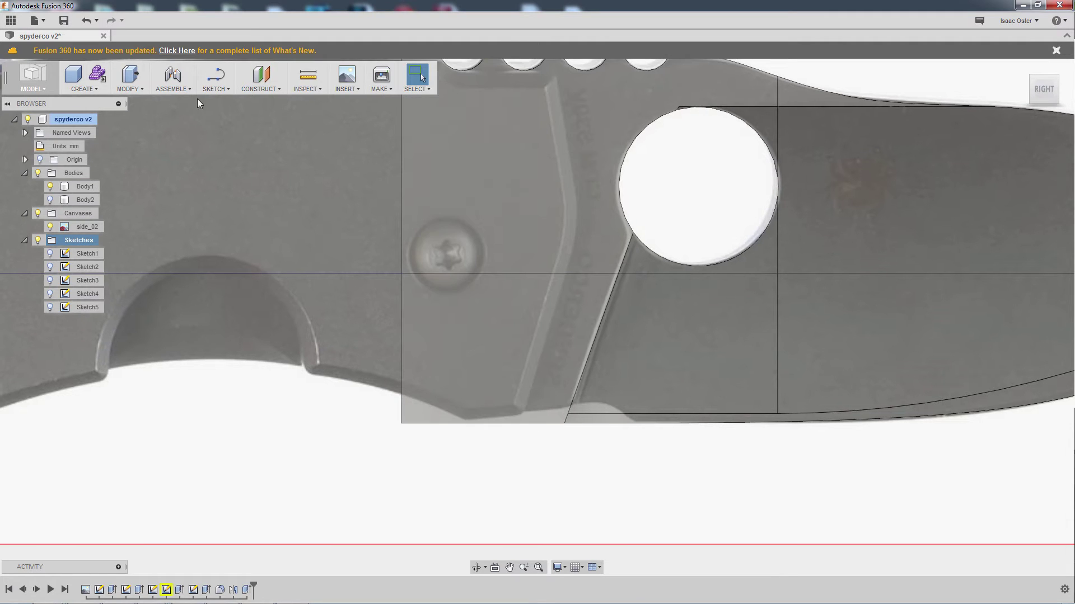
{"action": "left_click", "coordinate": [218, 88]}
Step: Create a sketch on the side plane and draw a spline from below the blade edge to the grind line base
{"action": "left_click", "coordinate": [227, 100]}
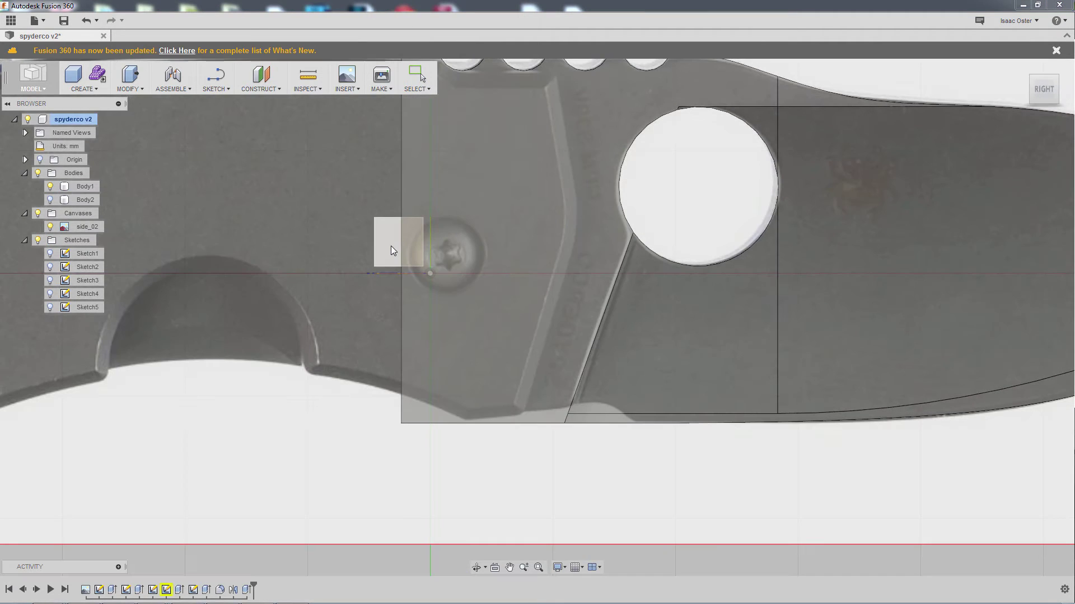
{"action": "left_click", "coordinate": [384, 233]}
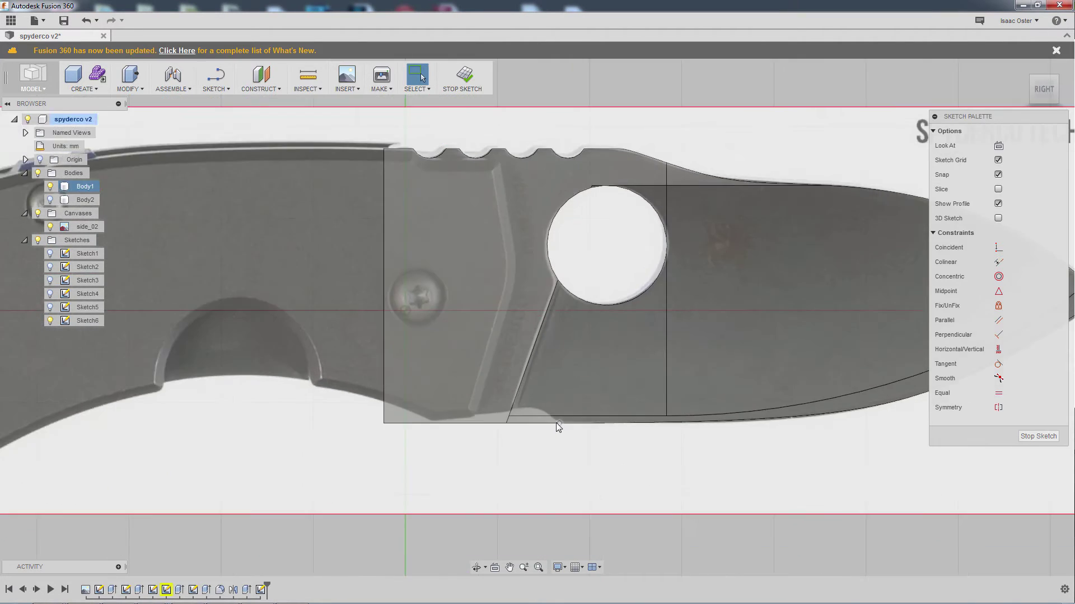
{"action": "scroll", "coordinate": [556, 422], "scroll_direction": "up", "scroll_amount": 4}
{"action": "scroll", "coordinate": [561, 440], "scroll_direction": "up", "scroll_amount": 3}
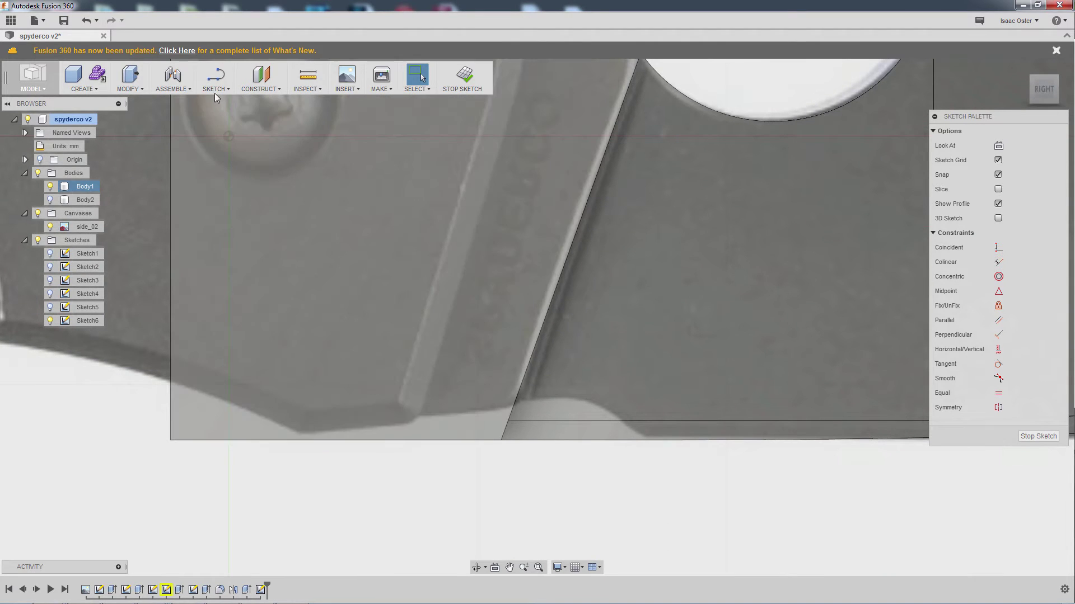
{"action": "left_click", "coordinate": [215, 89]}
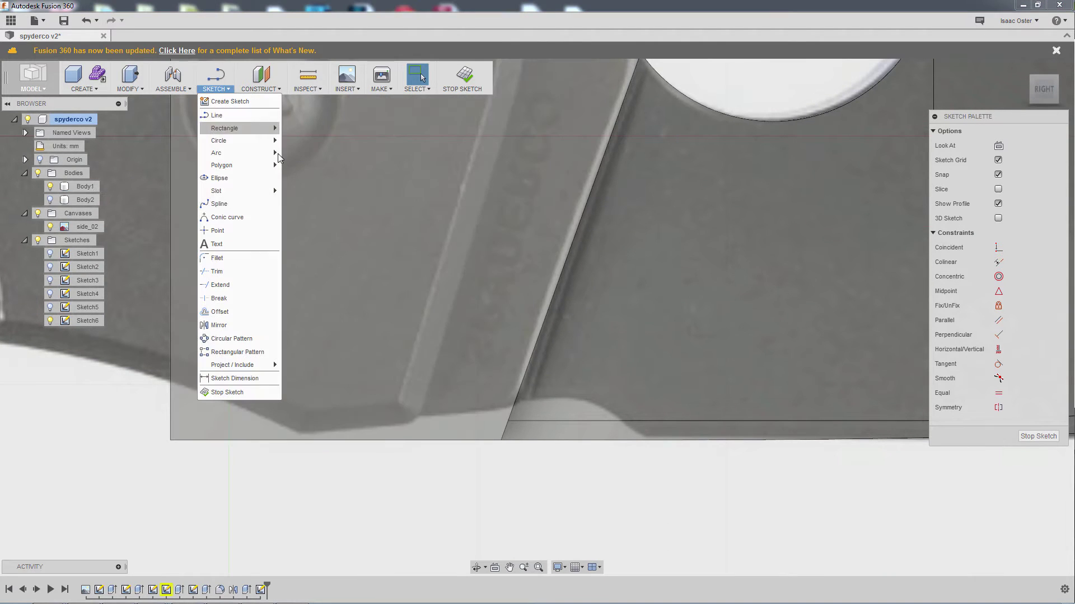
{"action": "left_click", "coordinate": [224, 204]}
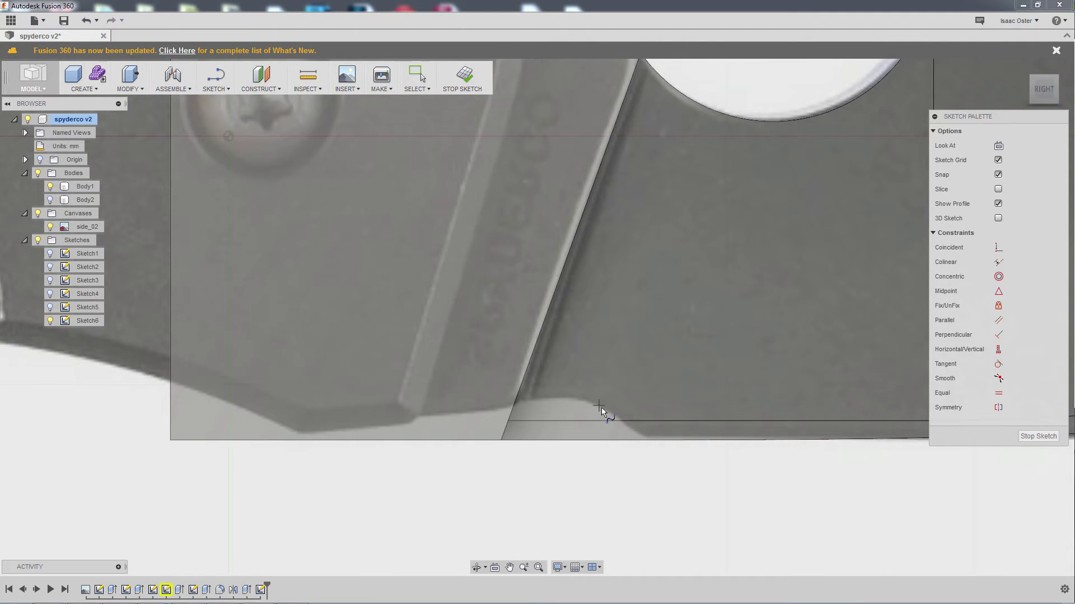
{"action": "left_click", "coordinate": [661, 448]}
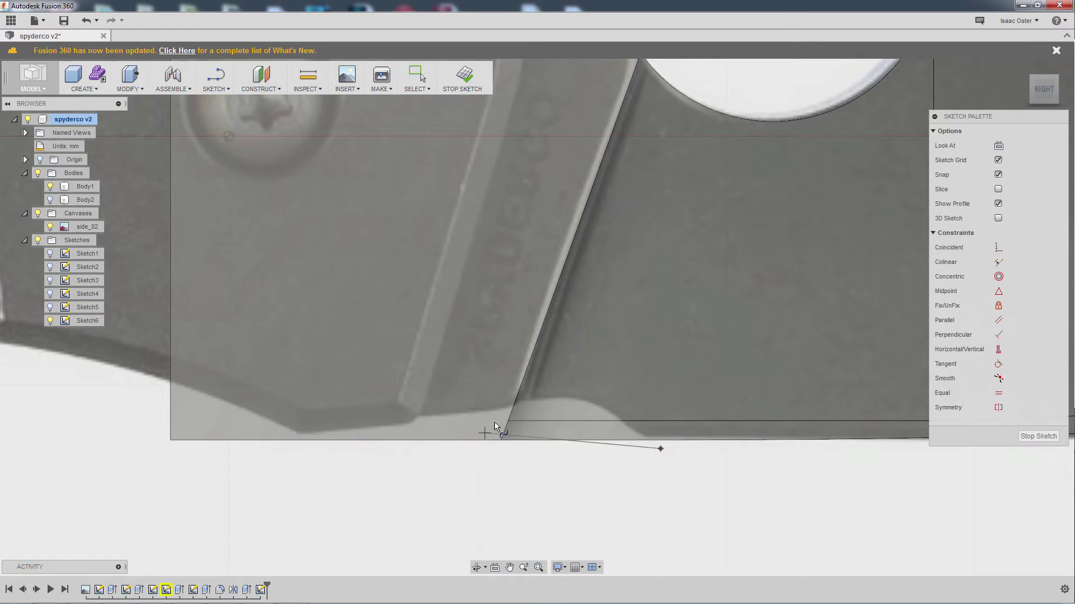
{"action": "left_click", "coordinate": [480, 412]}
{"action": "right_click", "coordinate": [460, 470]}
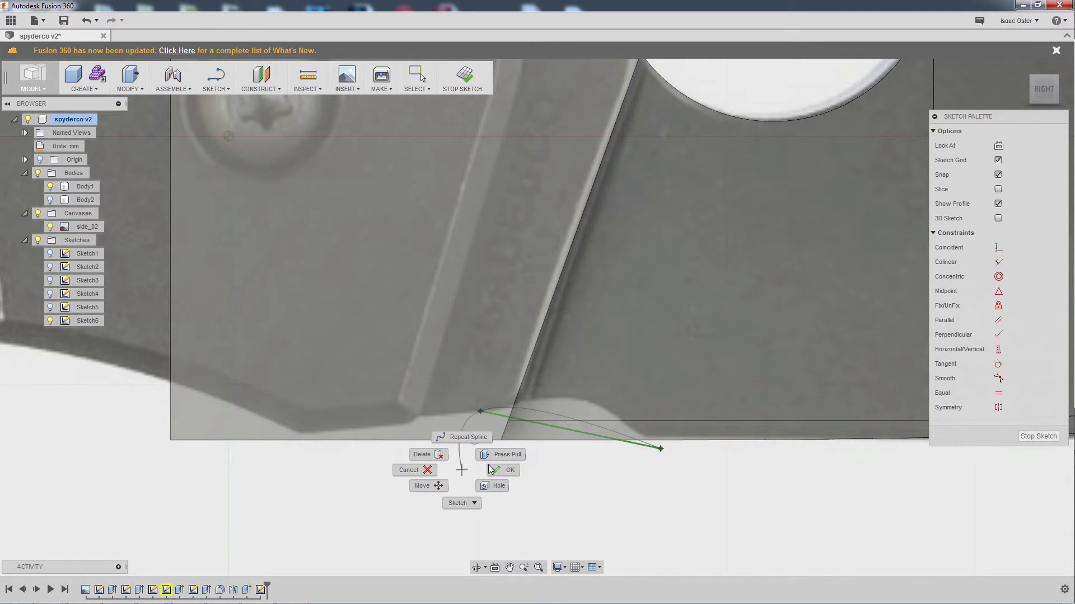
{"action": "left_click", "coordinate": [499, 470]}
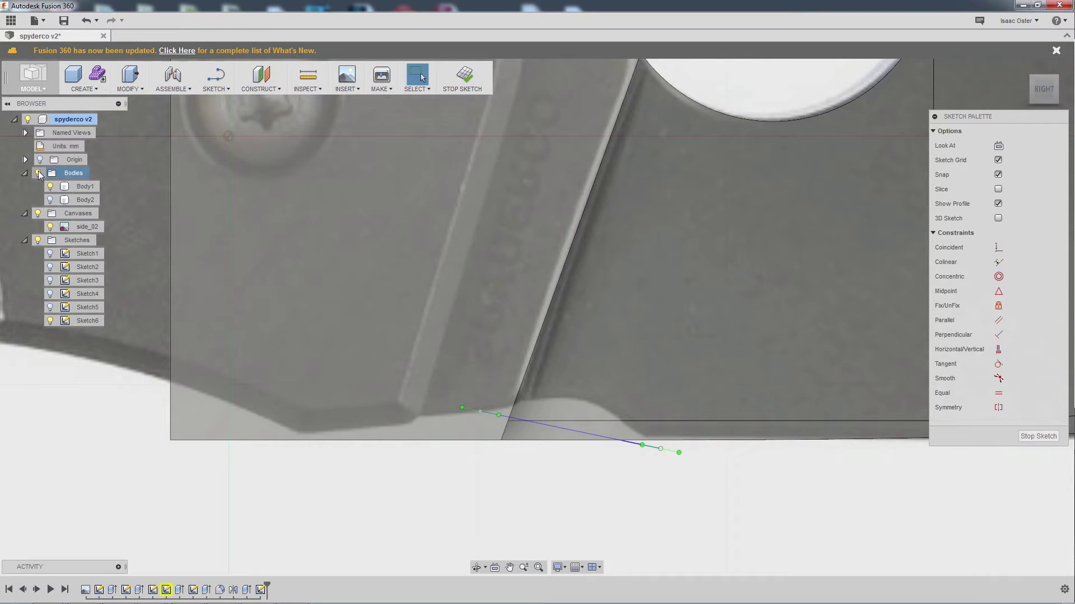
Step: Hide the bodies and drag the spline's ends and left tangent to follow the lower-edge bump
{"action": "left_click", "coordinate": [38, 173]}
{"action": "left_click_drag", "start_coordinate": [460, 405], "coordinate": [445, 419]}
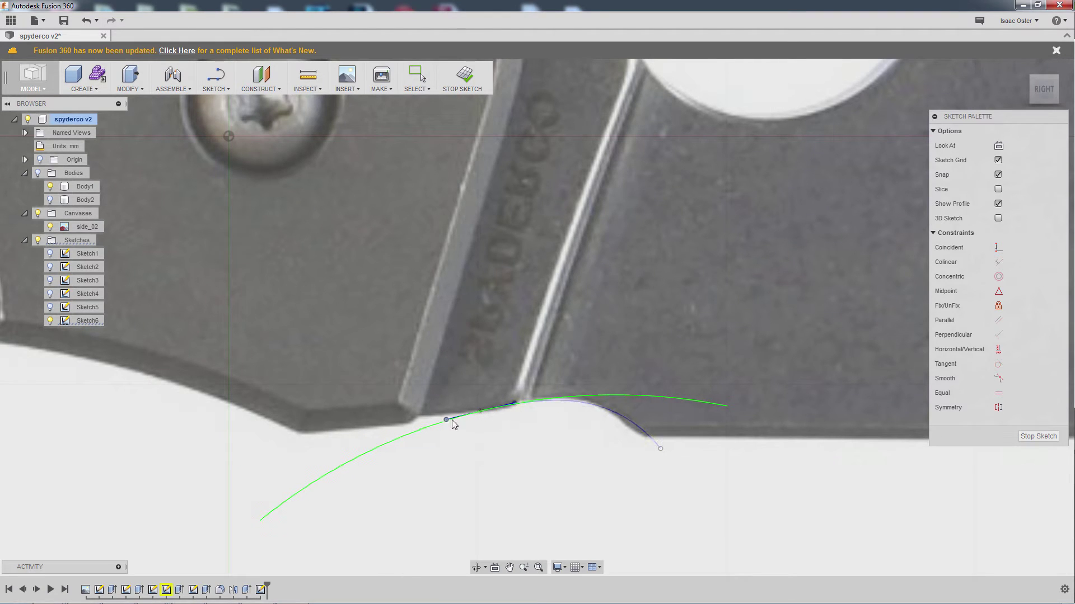
{"action": "left_click_drag", "start_coordinate": [660, 451], "coordinate": [643, 442]}
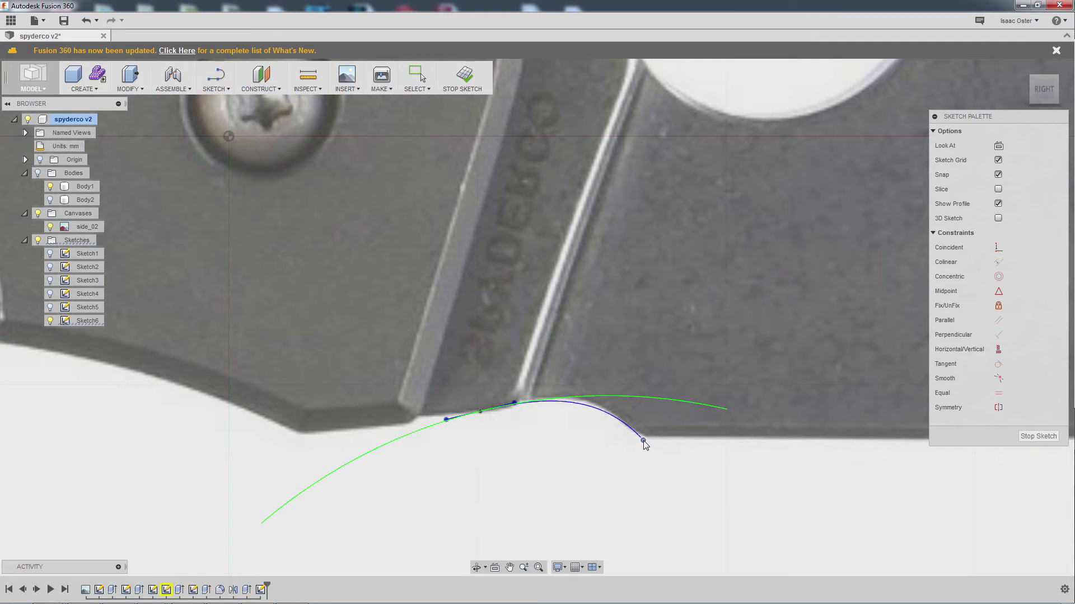
{"action": "left_click", "coordinate": [522, 397]}
{"action": "left_click", "coordinate": [504, 405]}
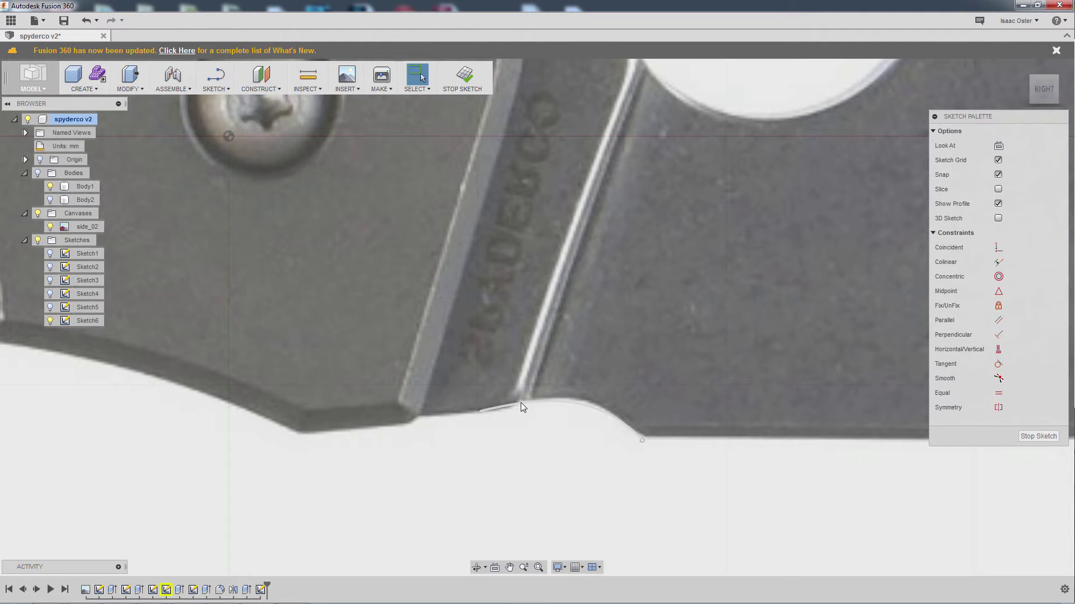
{"action": "left_click", "coordinate": [480, 413]}
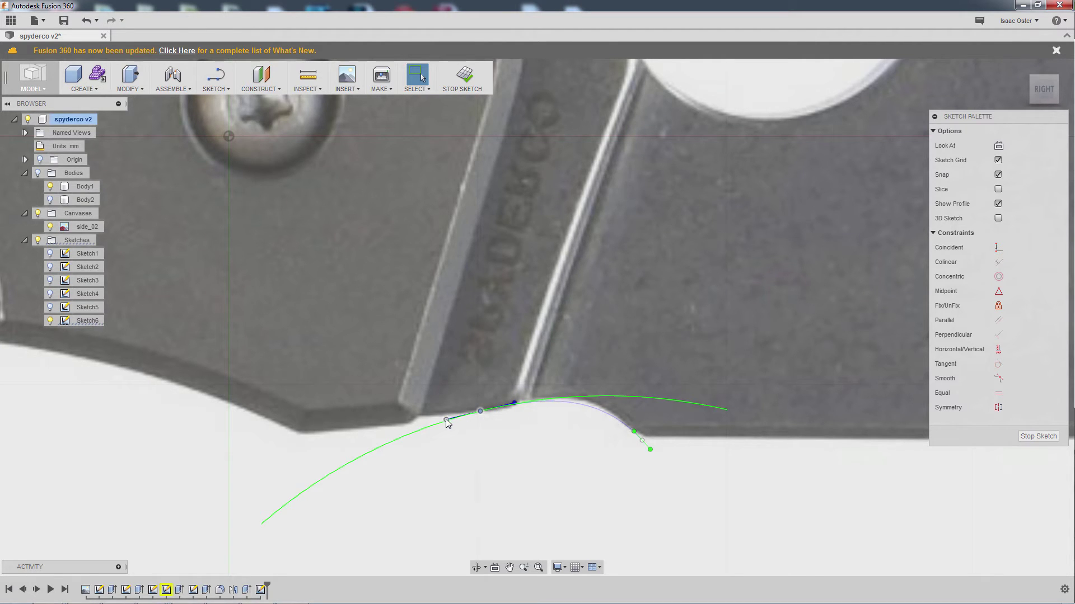
{"action": "left_click_drag", "start_coordinate": [446, 420], "coordinate": [444, 421]}
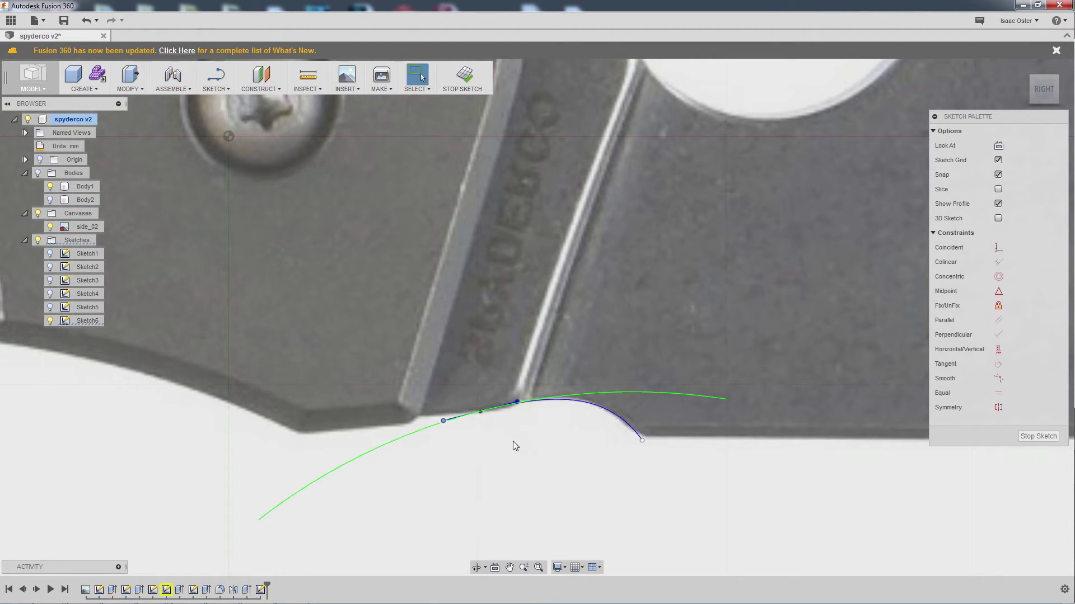
Step: Draw a straight line from the spline's left point along the lower edge, extended past the canvas
{"action": "left_click", "coordinate": [215, 84]}
{"action": "left_click", "coordinate": [224, 124]}
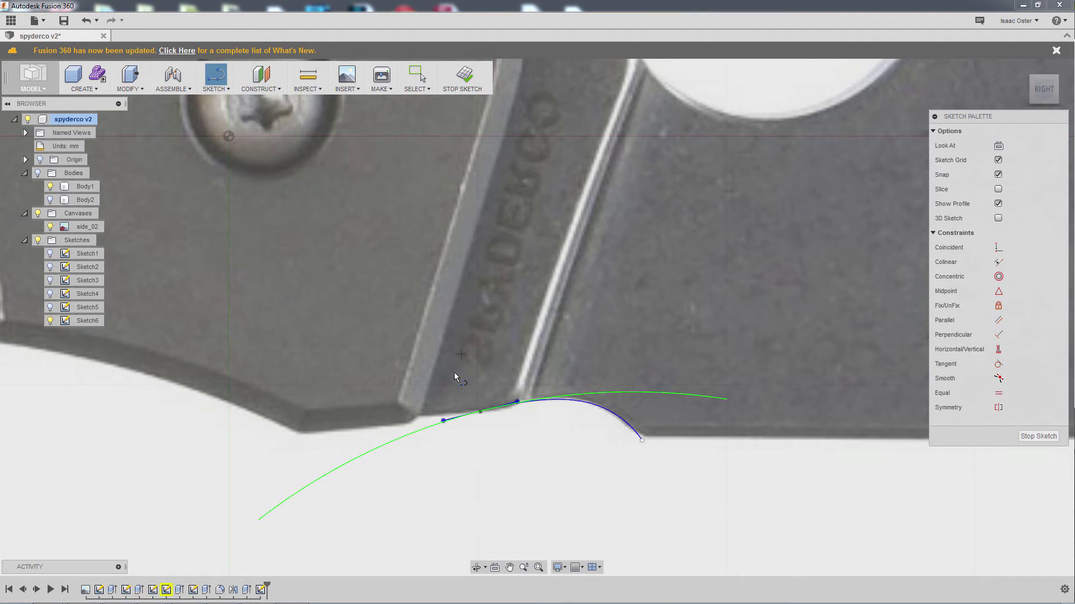
{"action": "left_click", "coordinate": [479, 412]}
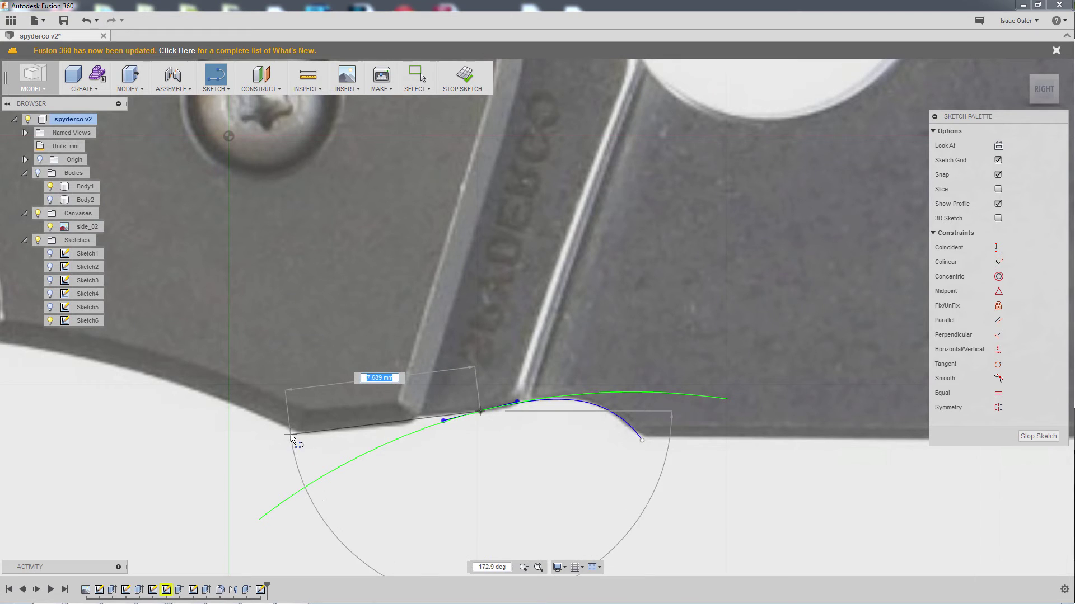
{"action": "left_click", "coordinate": [230, 444]}
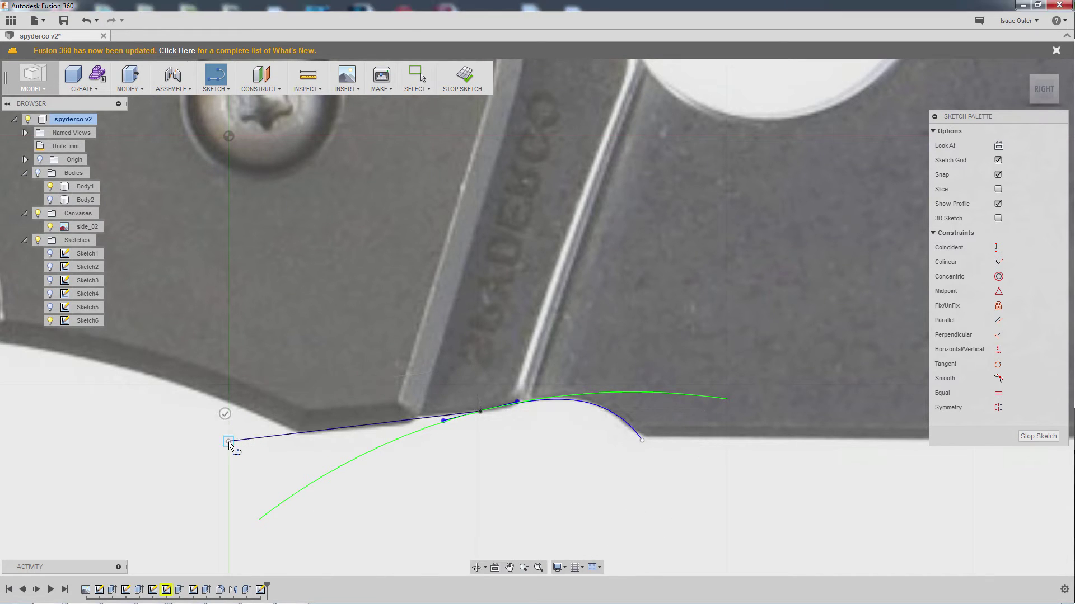
{"action": "right_click", "coordinate": [230, 445]}
{"action": "left_click", "coordinate": [274, 452]}
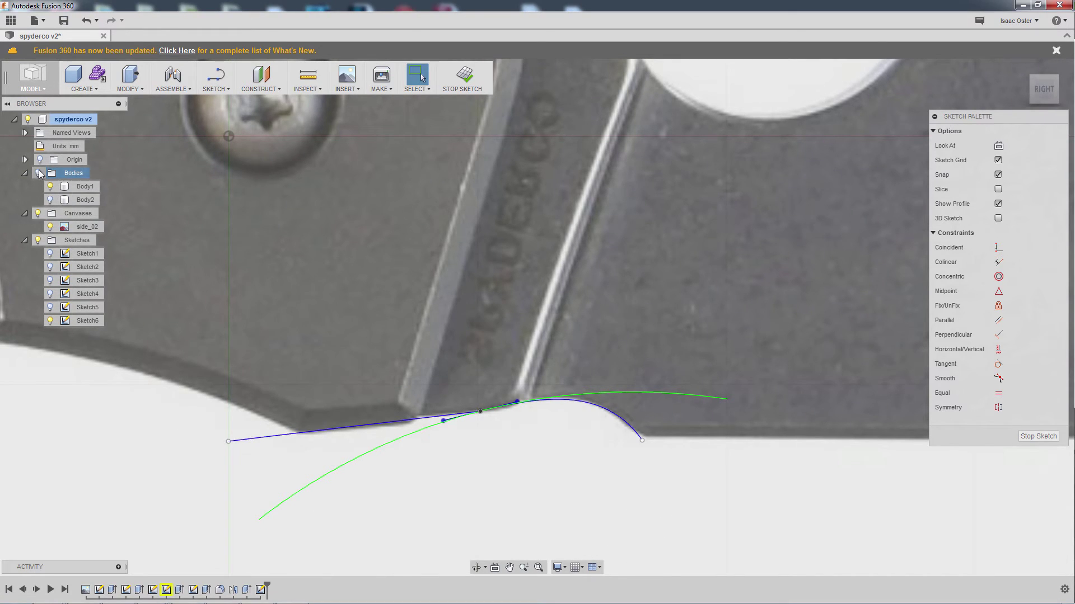
{"action": "left_click", "coordinate": [229, 442]}
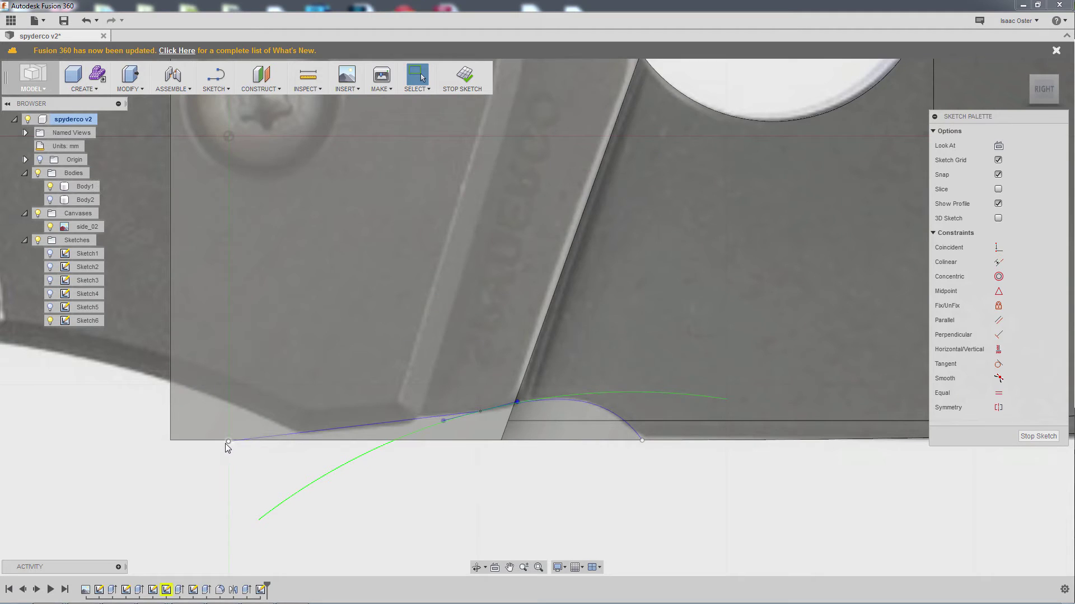
{"action": "left_click_drag", "start_coordinate": [193, 459], "coordinate": [118, 459]}
{"action": "left_click", "coordinate": [156, 483]}
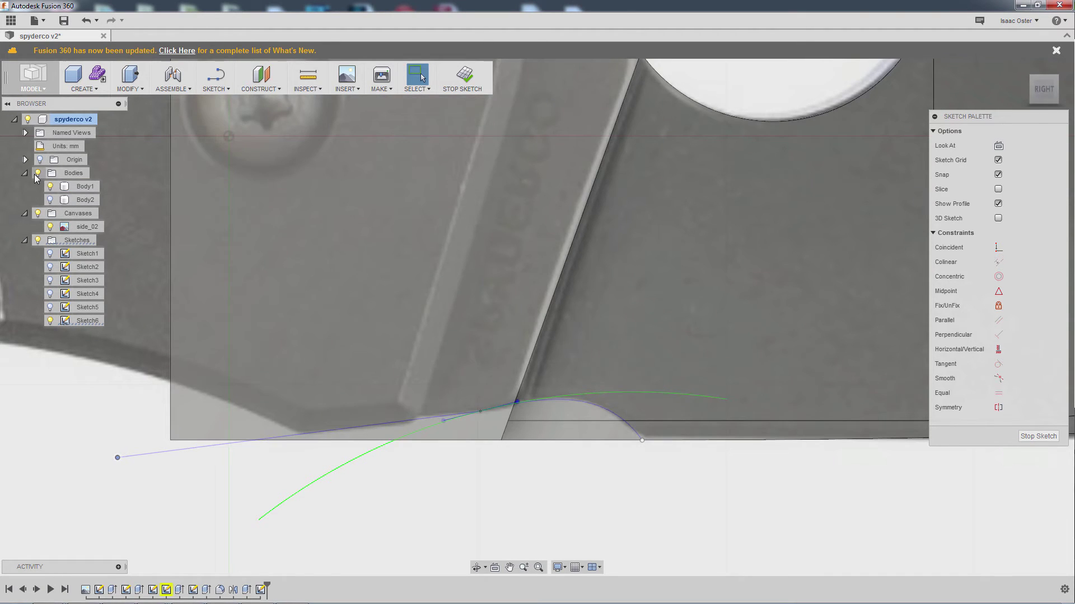
Step: Drag the curve's end point, tangent handle and fit point to match the photo's edge
{"action": "scroll", "coordinate": [518, 455], "scroll_direction": "up", "scroll_amount": 2}
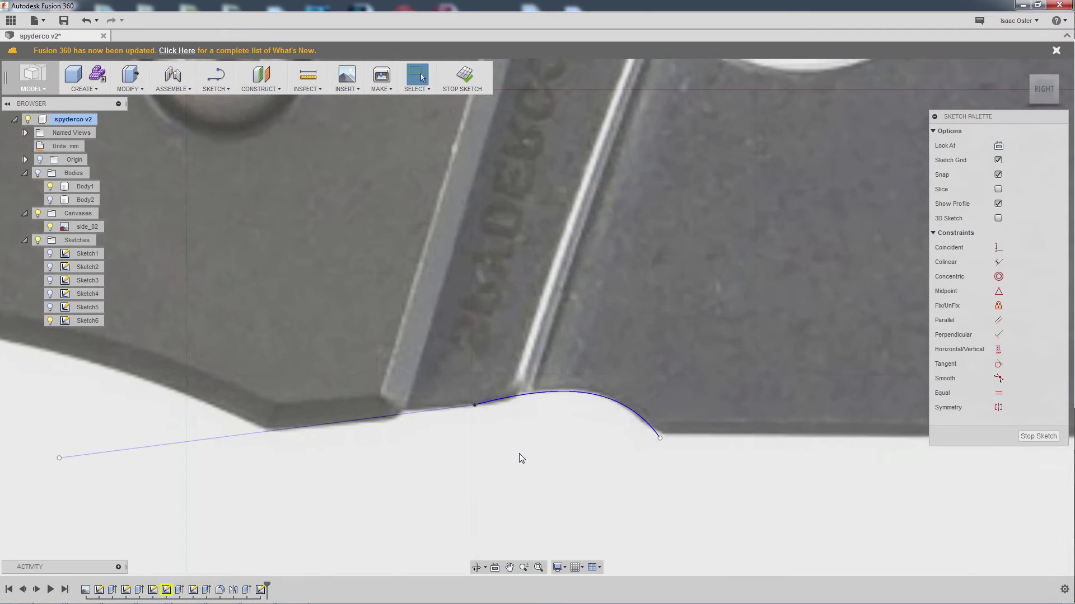
{"action": "scroll", "coordinate": [519, 454], "scroll_direction": "up", "scroll_amount": 3}
{"action": "middle_click_drag", "start_coordinate": [573, 418], "coordinate": [724, 455]}
{"action": "scroll", "coordinate": [725, 455], "scroll_direction": "up", "scroll_amount": 1}
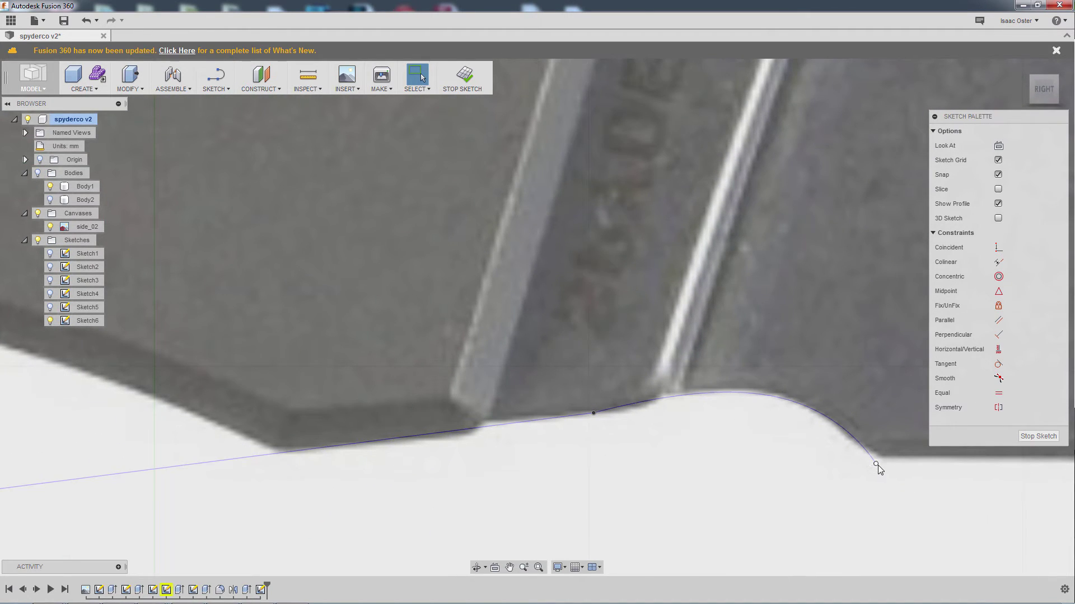
{"action": "left_click_drag", "start_coordinate": [877, 465], "coordinate": [887, 482]}
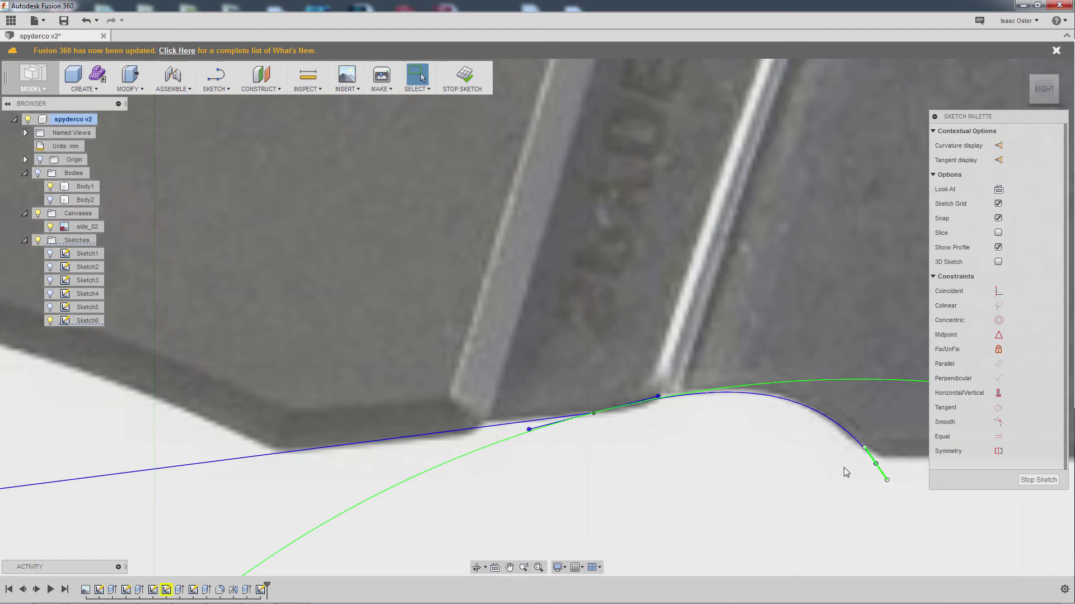
{"action": "left_click", "coordinate": [572, 422]}
{"action": "left_click_drag", "start_coordinate": [531, 433], "coordinate": [520, 427]}
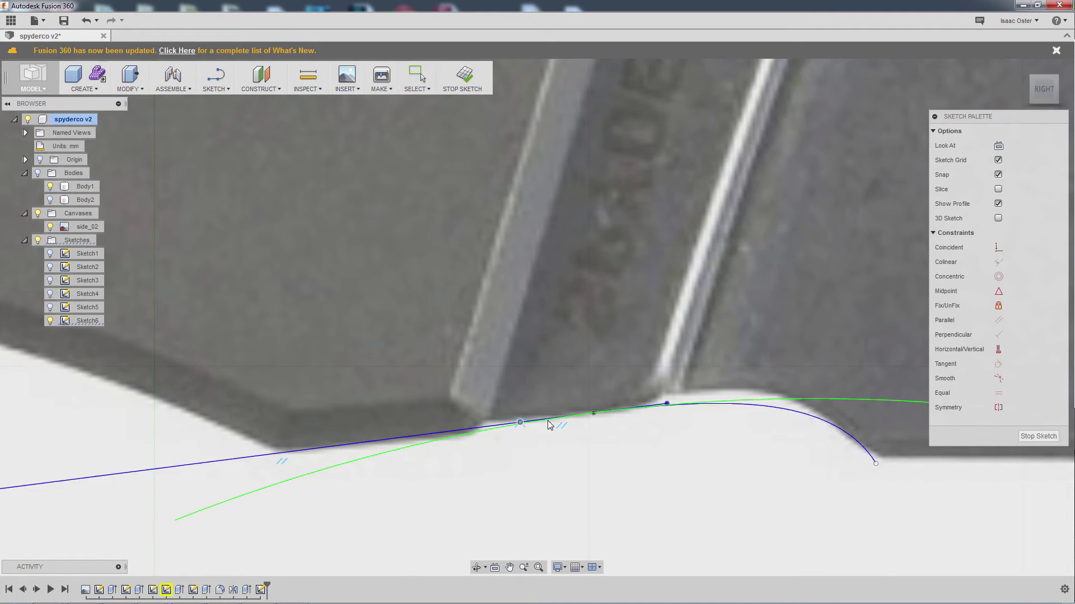
{"action": "left_click_drag", "start_coordinate": [593, 410], "coordinate": [588, 402]}
{"action": "left_click", "coordinate": [683, 488]}
{"action": "scroll", "coordinate": [683, 489], "scroll_direction": "down", "scroll_amount": 4}
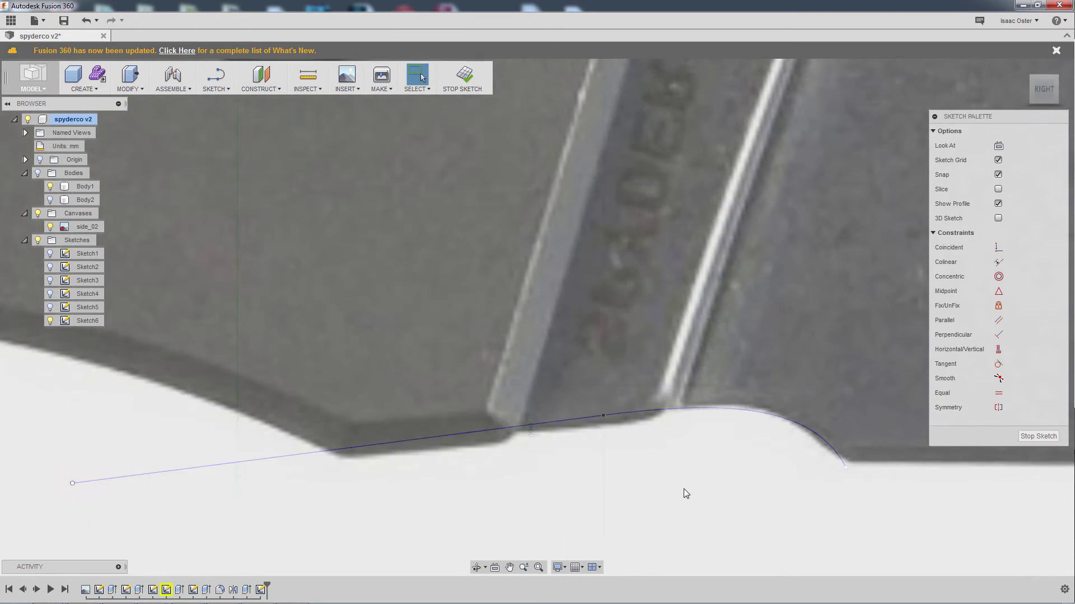
{"action": "middle_click_drag", "start_coordinate": [575, 486], "coordinate": [521, 485]}
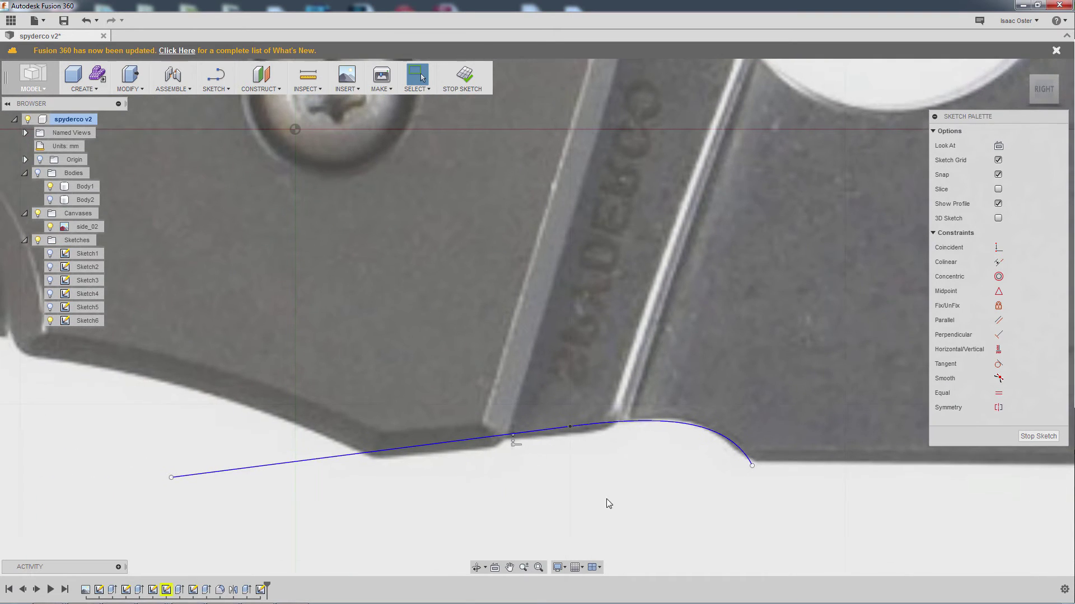
{"action": "mouse_move", "coordinate": [607, 504]}
{"action": "middle_mouse_down"}
{"action": "mouse_move", "coordinate": [528, 485]}
{"action": "mouse_move", "coordinate": [571, 496]}
{"action": "middle_mouse_up"}
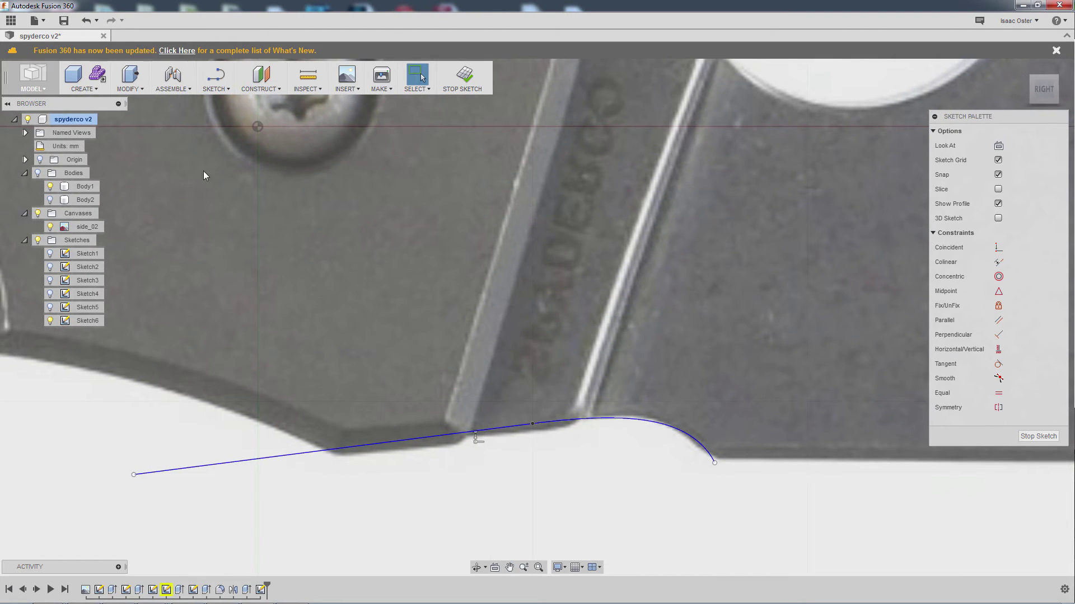
Step: Show the bodies and draw lines closing an outline below the edge curve
{"action": "left_click", "coordinate": [37, 173]}
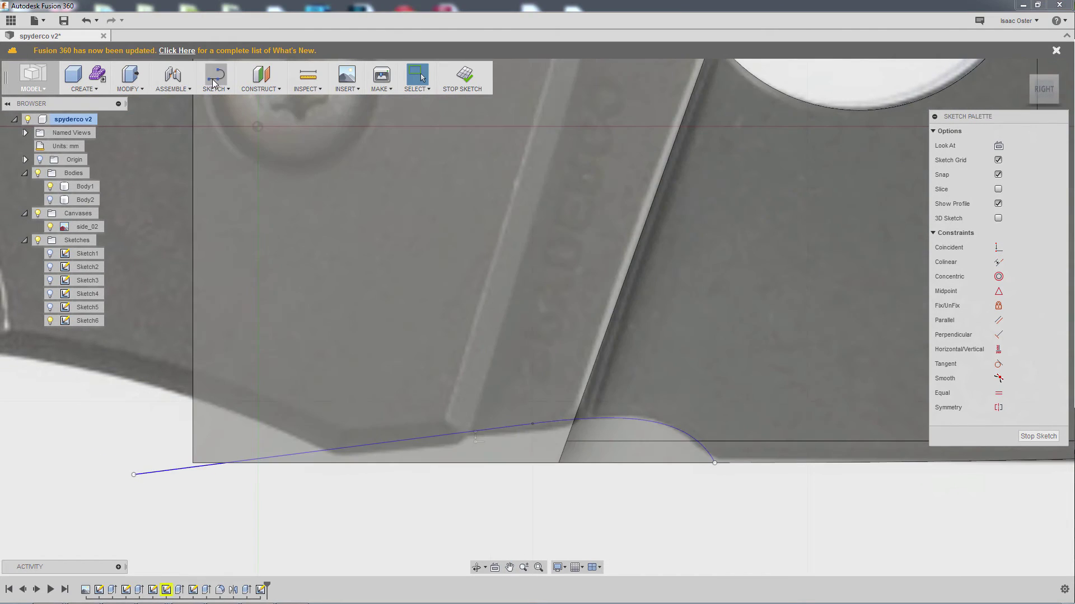
{"action": "left_click", "coordinate": [215, 89]}
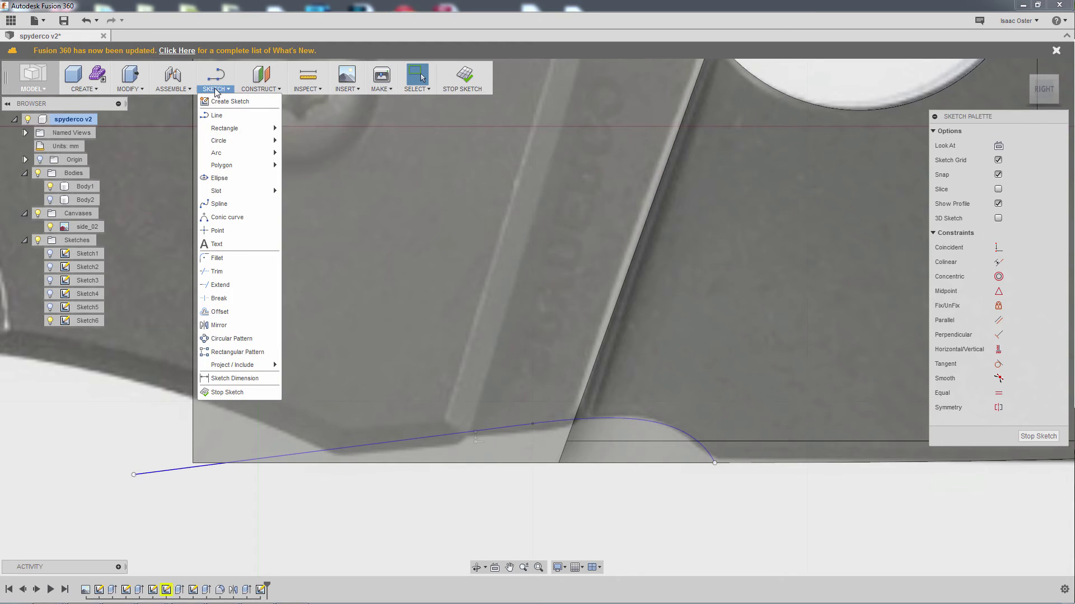
{"action": "left_click", "coordinate": [230, 116]}
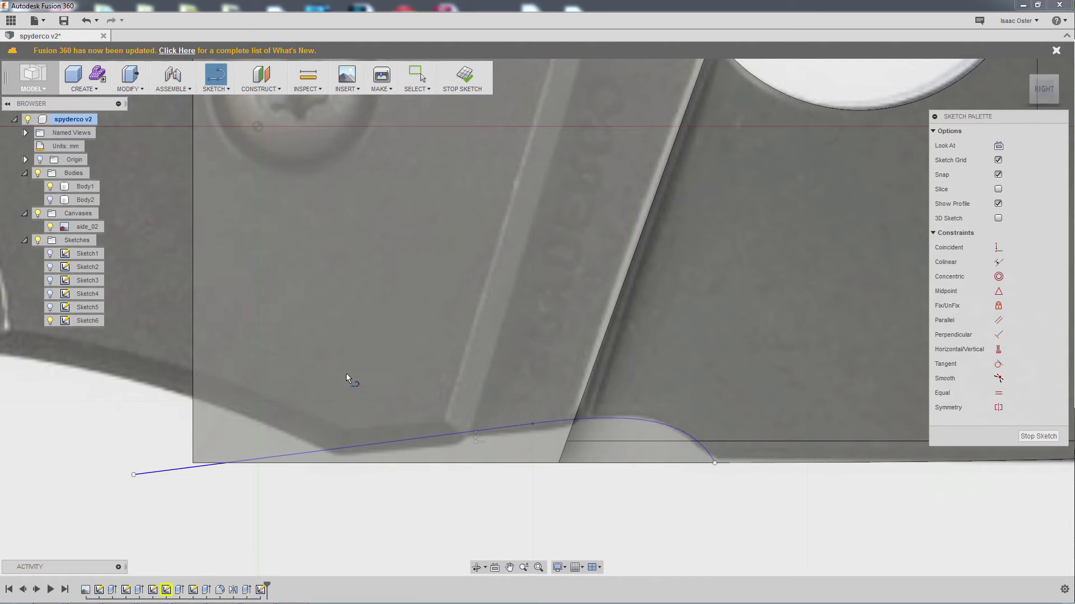
{"action": "left_click", "coordinate": [134, 474]}
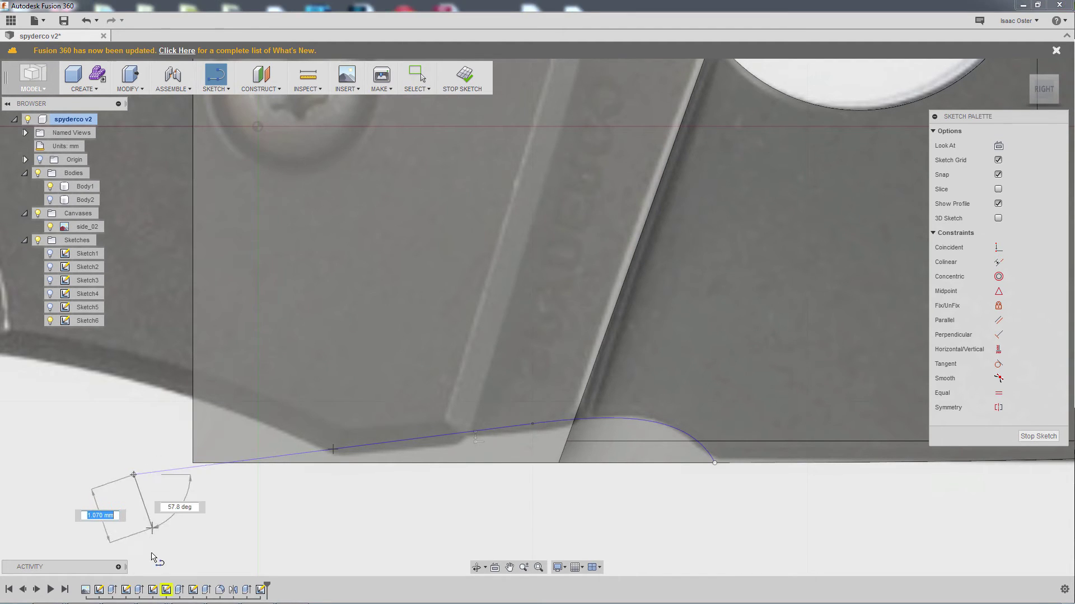
{"action": "left_click", "coordinate": [153, 554]}
{"action": "left_click", "coordinate": [706, 504]}
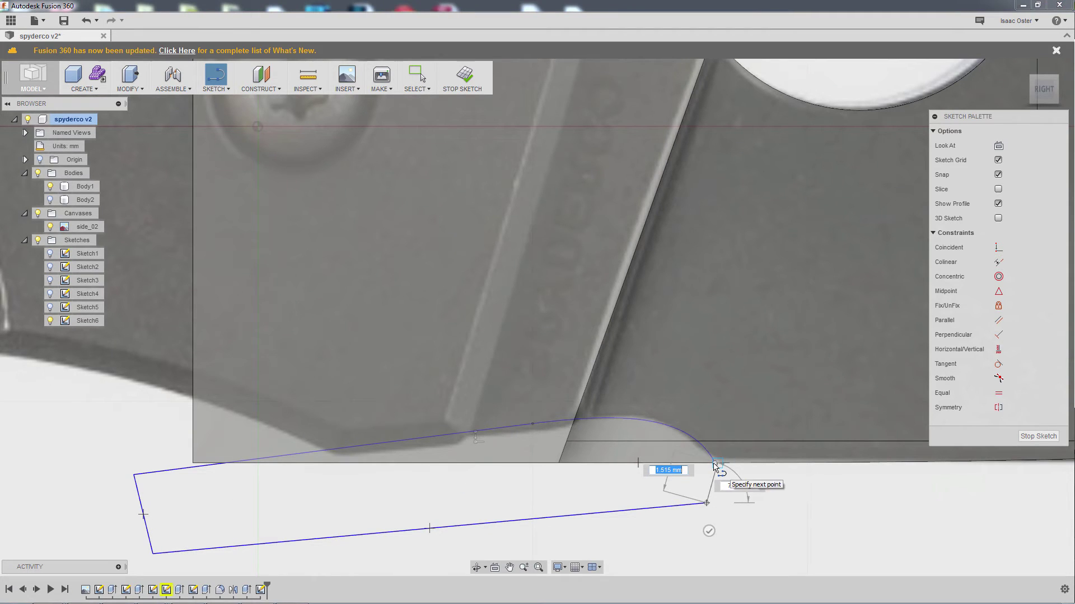
{"action": "left_click", "coordinate": [714, 464]}
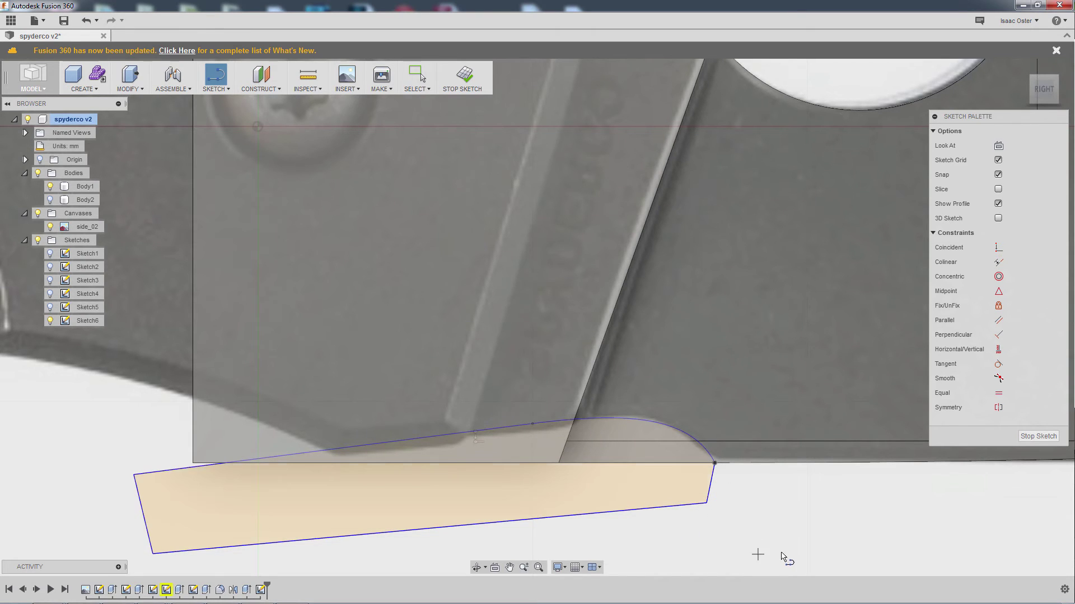
{"action": "key", "text": "Escape"}
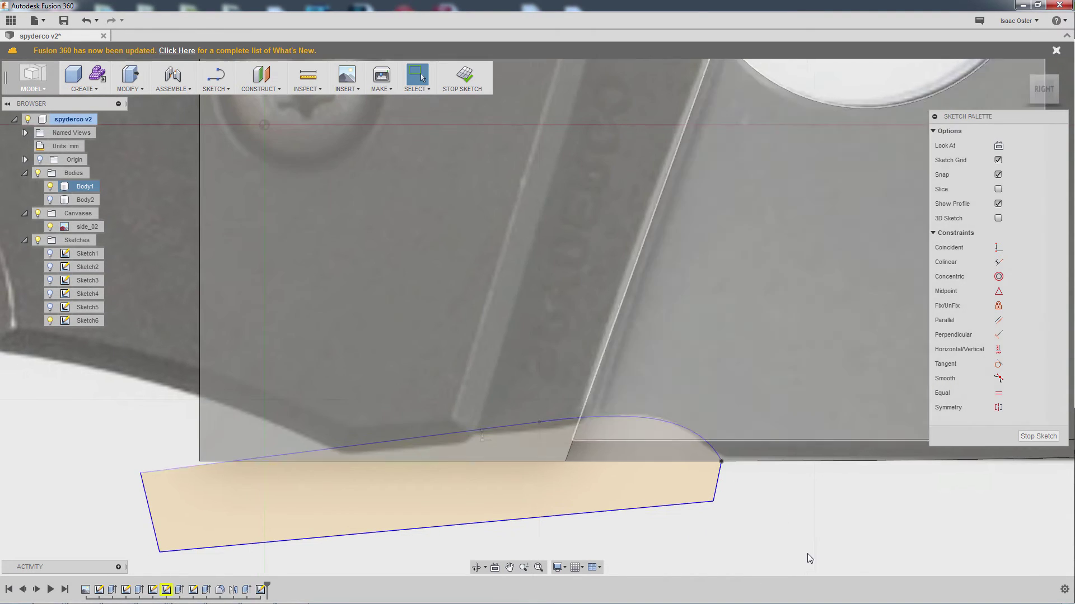
Step: Undo the outline lines, keeping only the curved edge line, and finish Sketch6
{"action": "right_click", "coordinate": [806, 551]}
{"action": "left_click", "coordinate": [772, 551]}
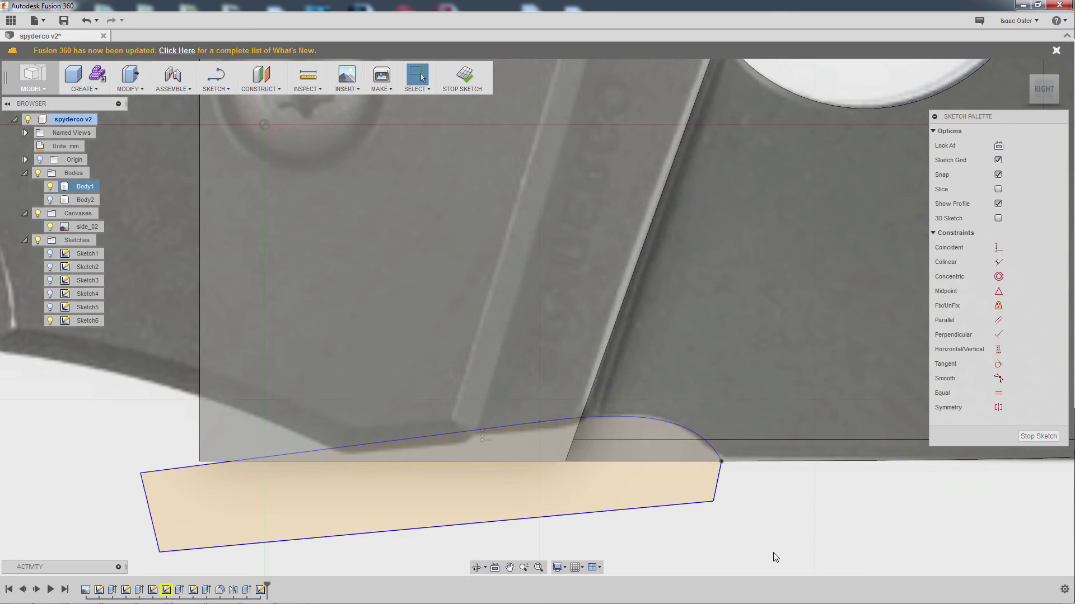
{"action": "key", "text": "ctrl+z"}
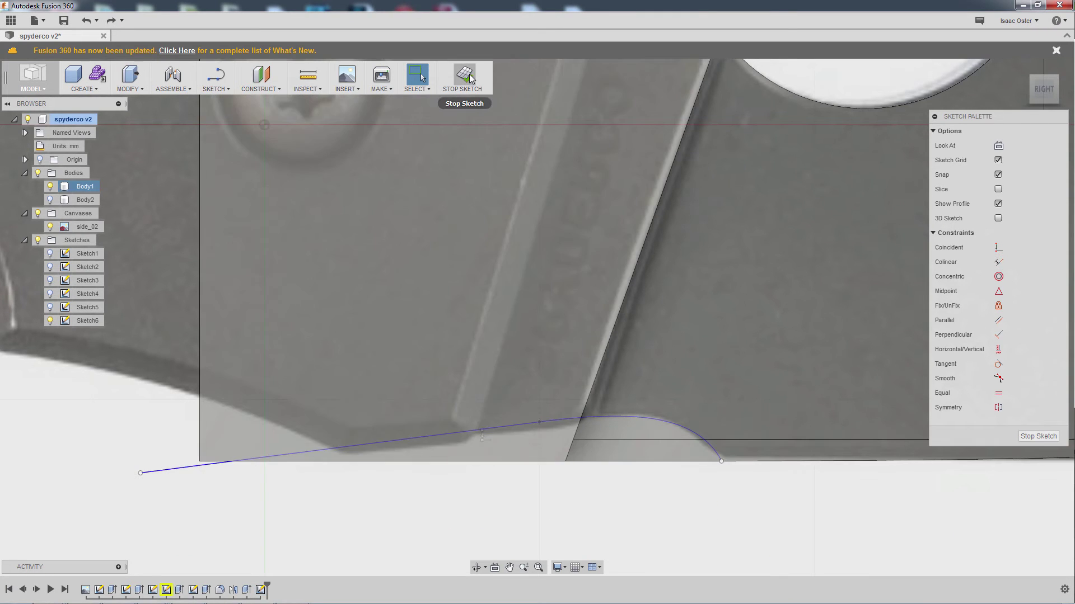
{"action": "left_click", "coordinate": [462, 77]}
{"action": "middle_click_drag", "start_coordinate": [561, 477], "coordinate": [586, 486], "text": "shift"}
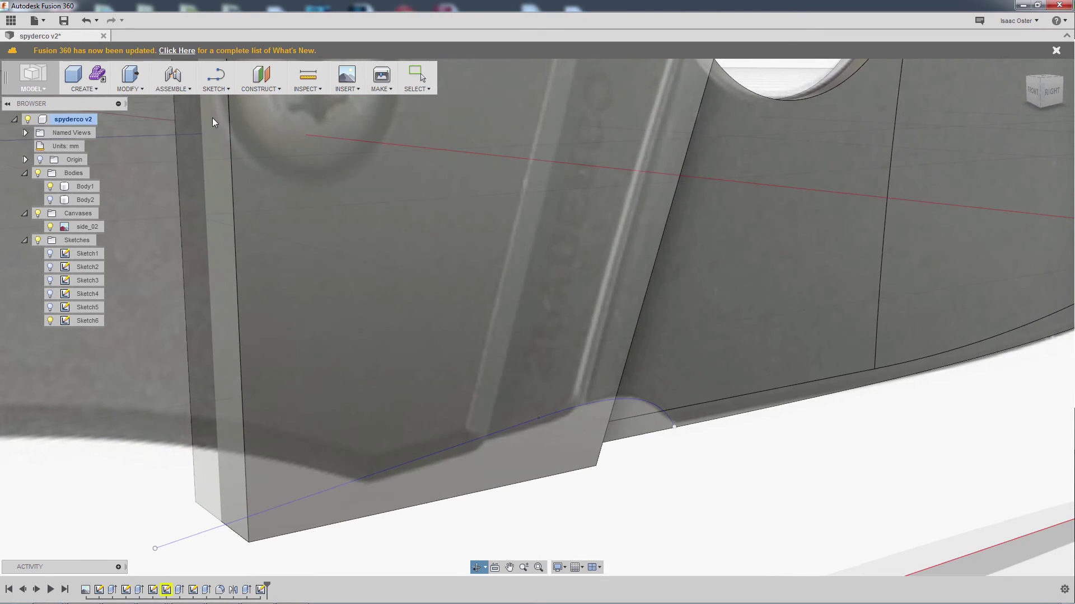
Step: Split Body1 with the Sketch6 lower-edge curve, creating Body3
{"action": "left_click", "coordinate": [132, 89]}
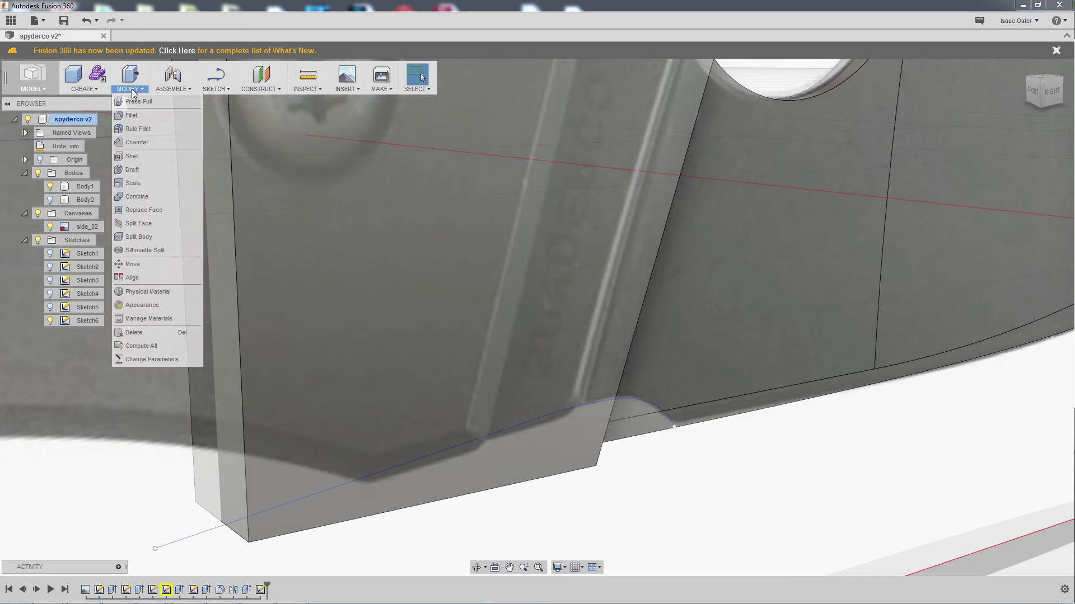
{"action": "left_click", "coordinate": [148, 238]}
{"action": "left_click", "coordinate": [740, 358]}
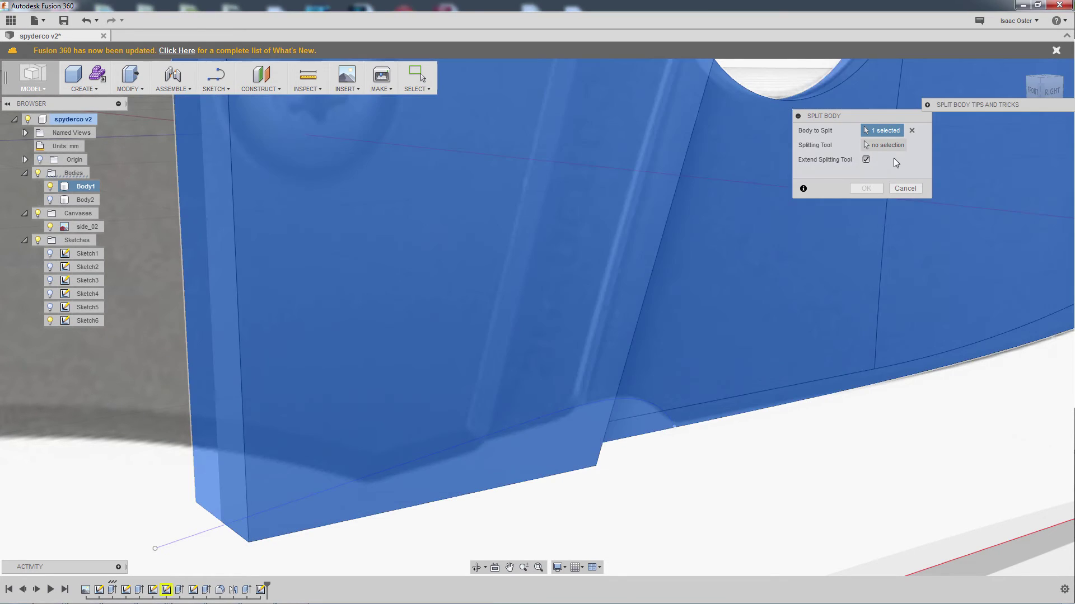
{"action": "left_click", "coordinate": [890, 145]}
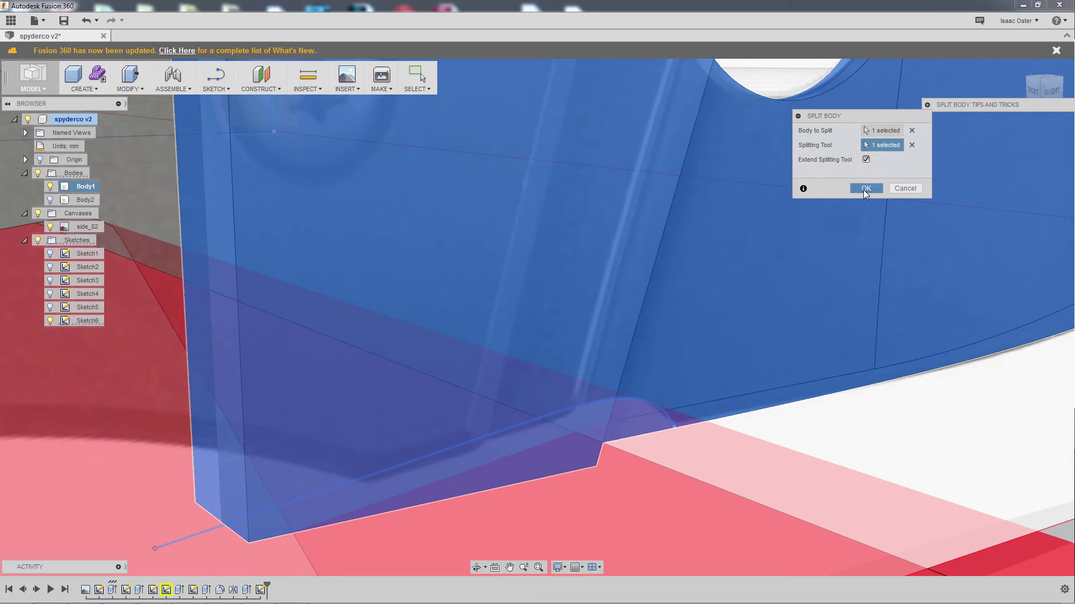
{"action": "left_click", "coordinate": [866, 189]}
{"action": "middle_click_drag", "start_coordinate": [788, 518], "coordinate": [735, 476], "text": "shift"}
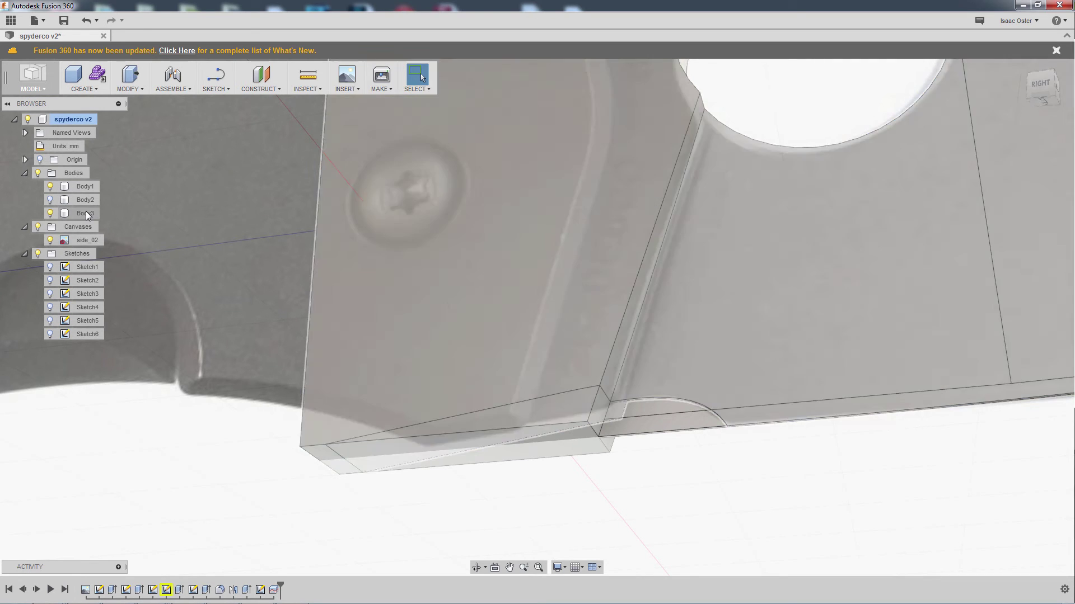
Step: Inspect the wedge-shaped Body1 offcut from below, then remove it from the design
{"action": "left_click", "coordinate": [85, 213]}
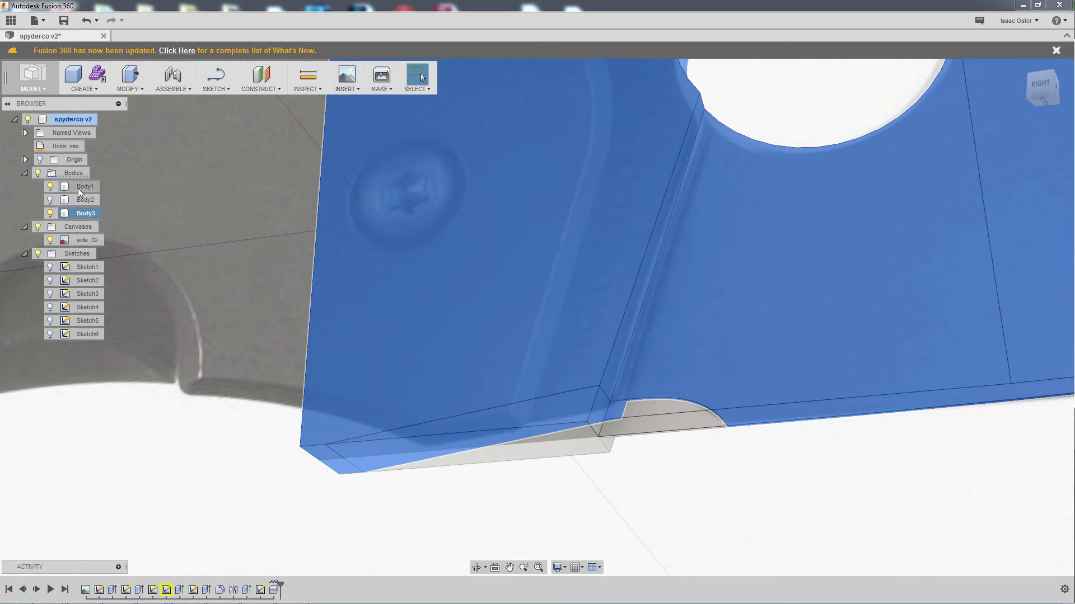
{"action": "left_click", "coordinate": [80, 188]}
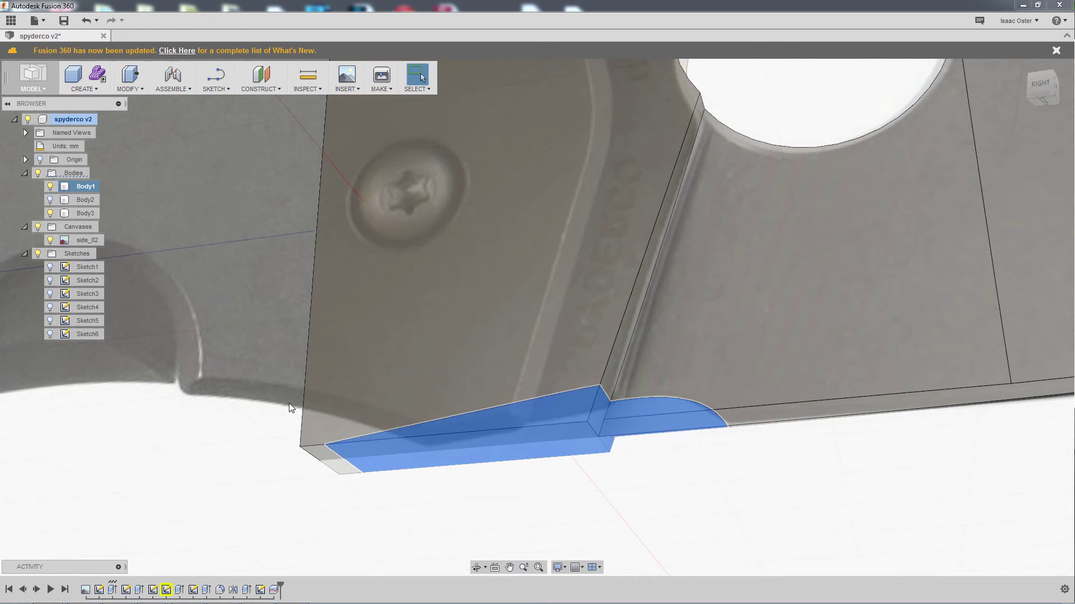
{"action": "middle_click_drag", "start_coordinate": [723, 573], "coordinate": [786, 541], "text": "shift"}
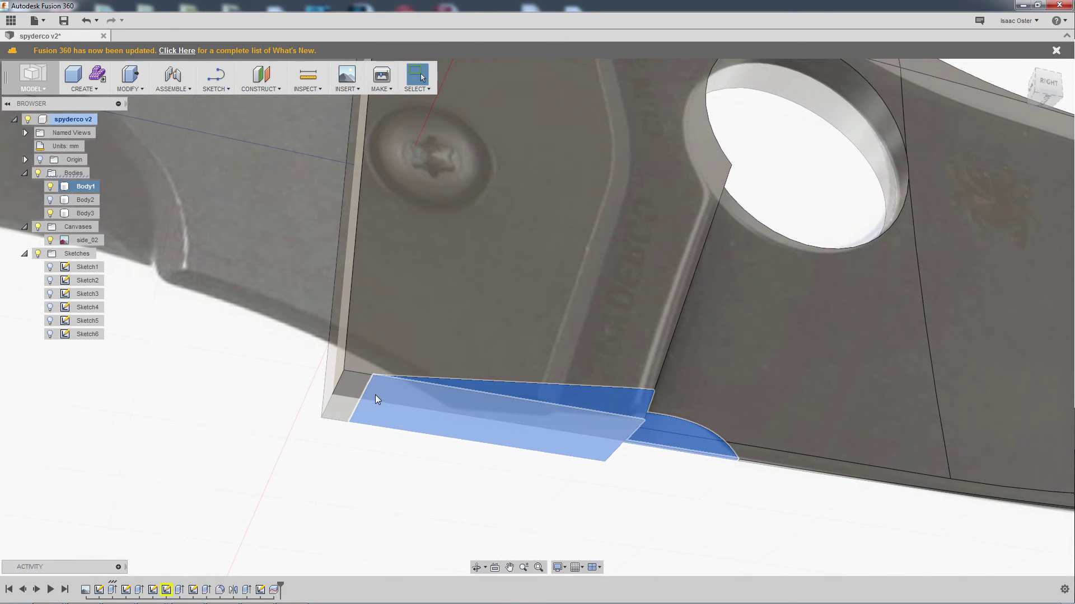
{"action": "middle_click_drag", "start_coordinate": [471, 507], "coordinate": [466, 489], "text": "shift"}
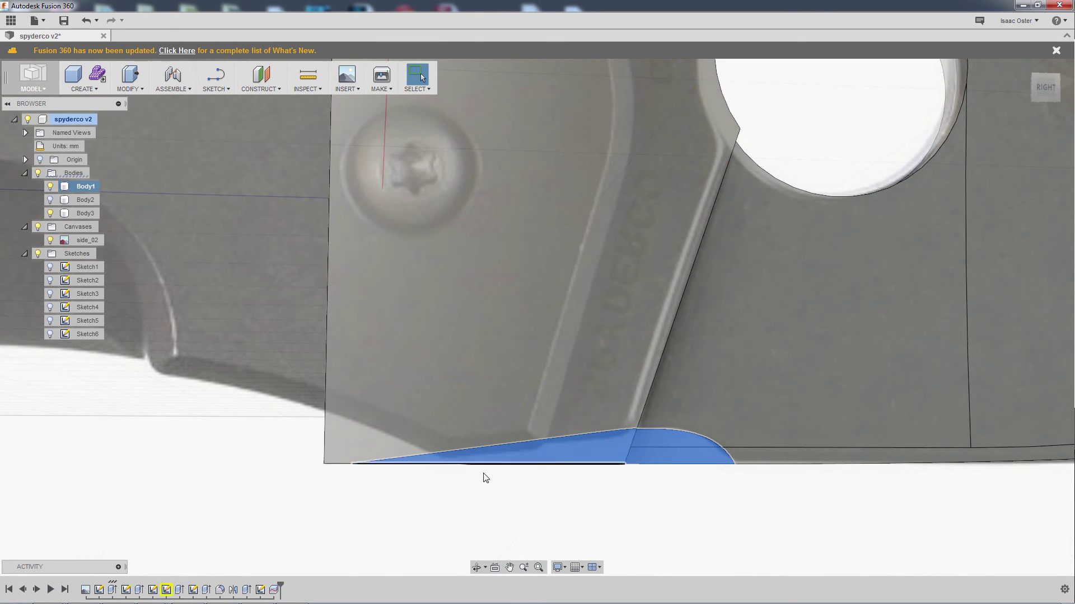
{"action": "scroll", "coordinate": [485, 478], "scroll_direction": "down", "scroll_amount": 3}
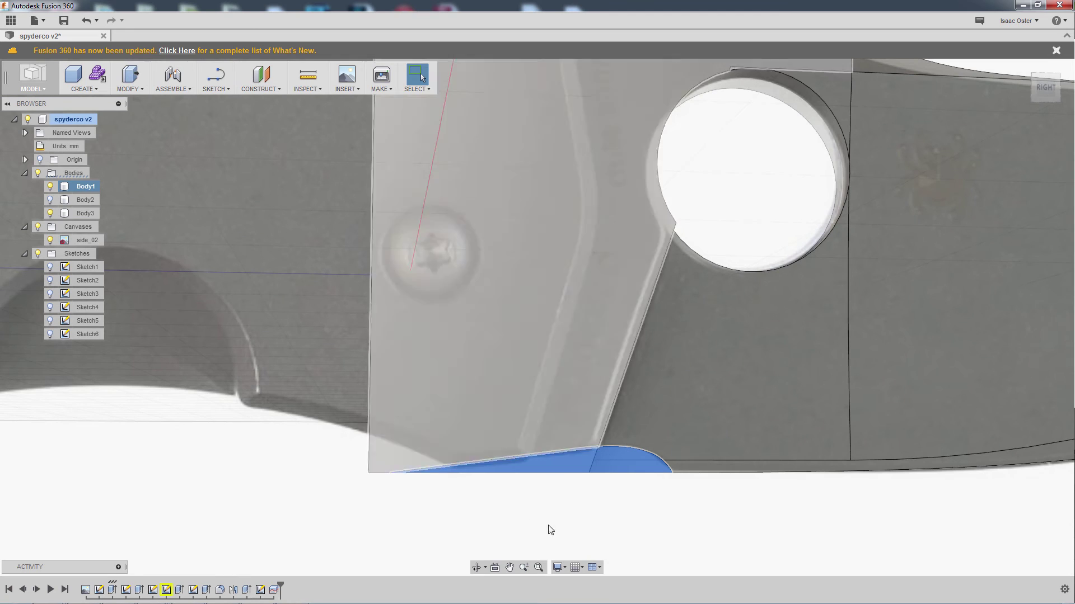
{"action": "scroll", "coordinate": [360, 489], "scroll_direction": "down", "scroll_amount": 4}
{"action": "scroll", "coordinate": [328, 483], "scroll_direction": "up", "scroll_amount": 3}
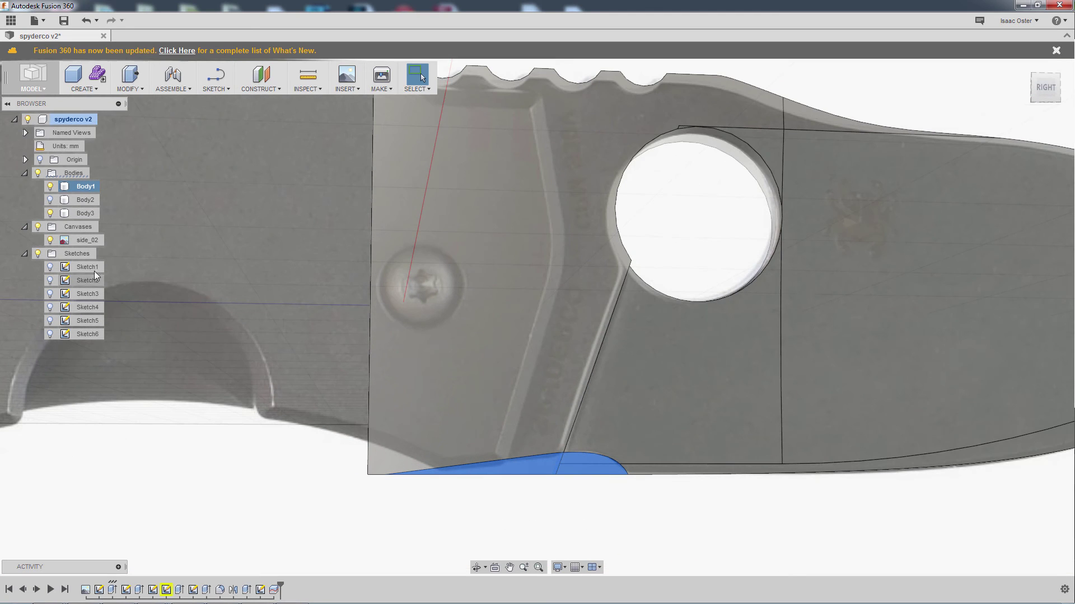
{"action": "right_click", "coordinate": [90, 189]}
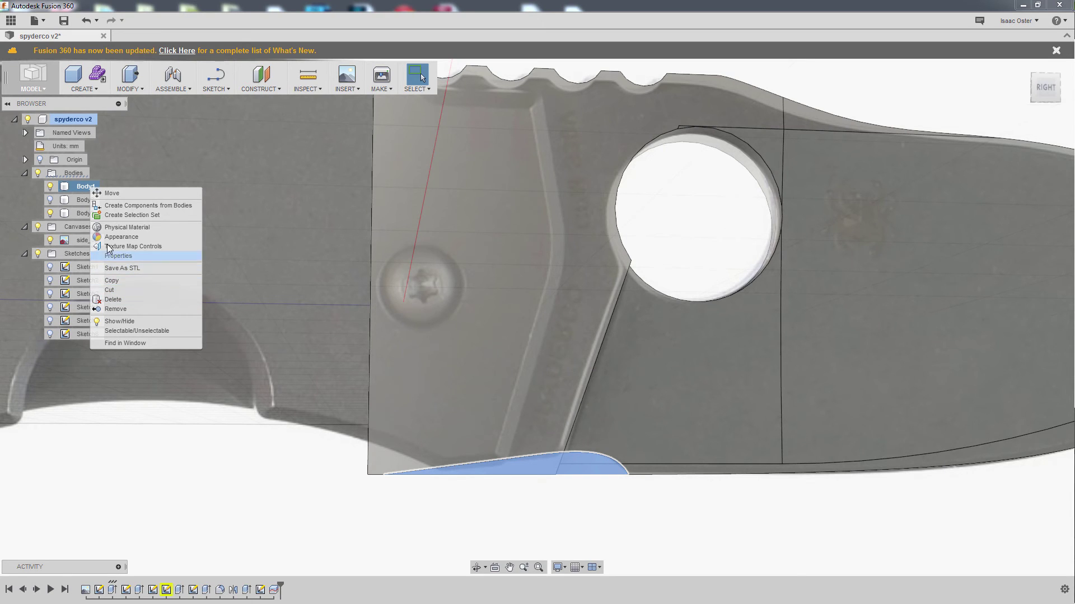
{"action": "left_click", "coordinate": [115, 309]}
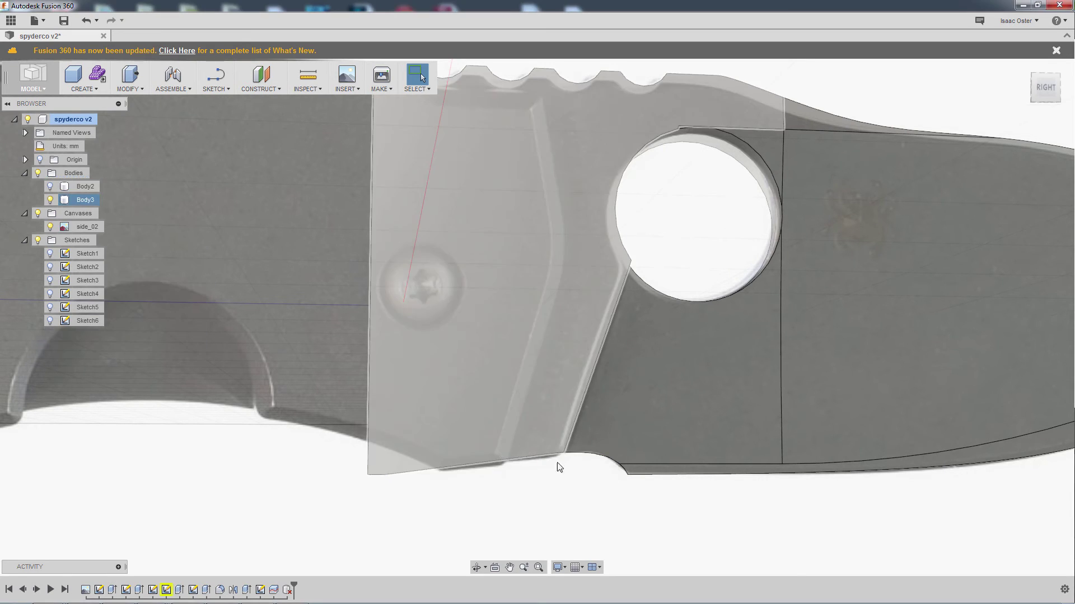
{"action": "middle_click_drag", "start_coordinate": [640, 516], "coordinate": [622, 536], "text": "shift"}
{"action": "scroll", "coordinate": [589, 514], "scroll_direction": "down", "scroll_amount": 3}
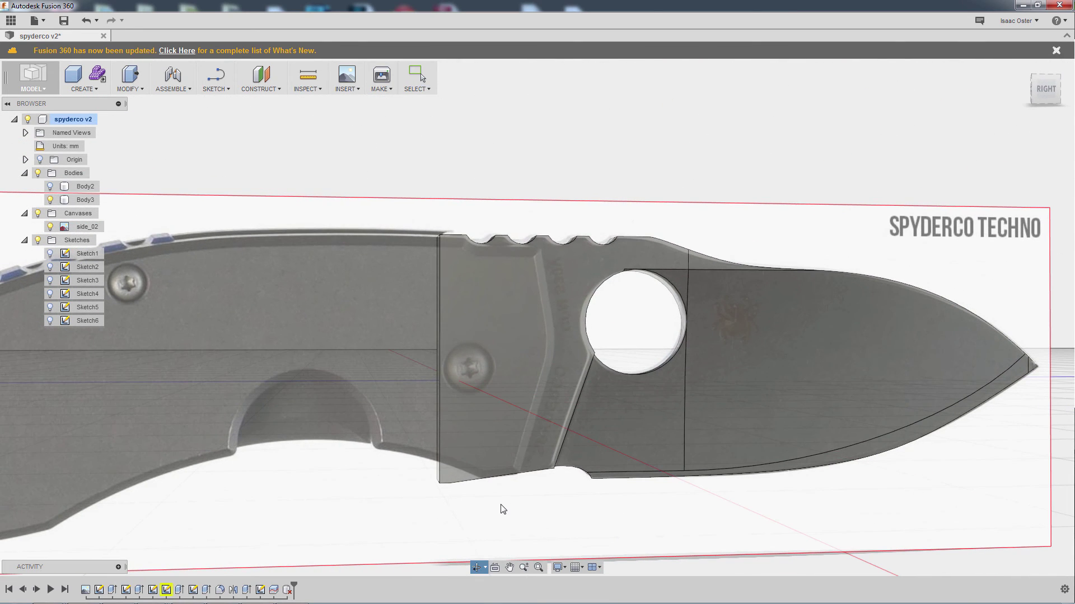
Step: Start a new sketch on the blade's side plane from the Right view
{"action": "key", "text": "Escape"}
{"action": "left_click", "coordinate": [1047, 88]}
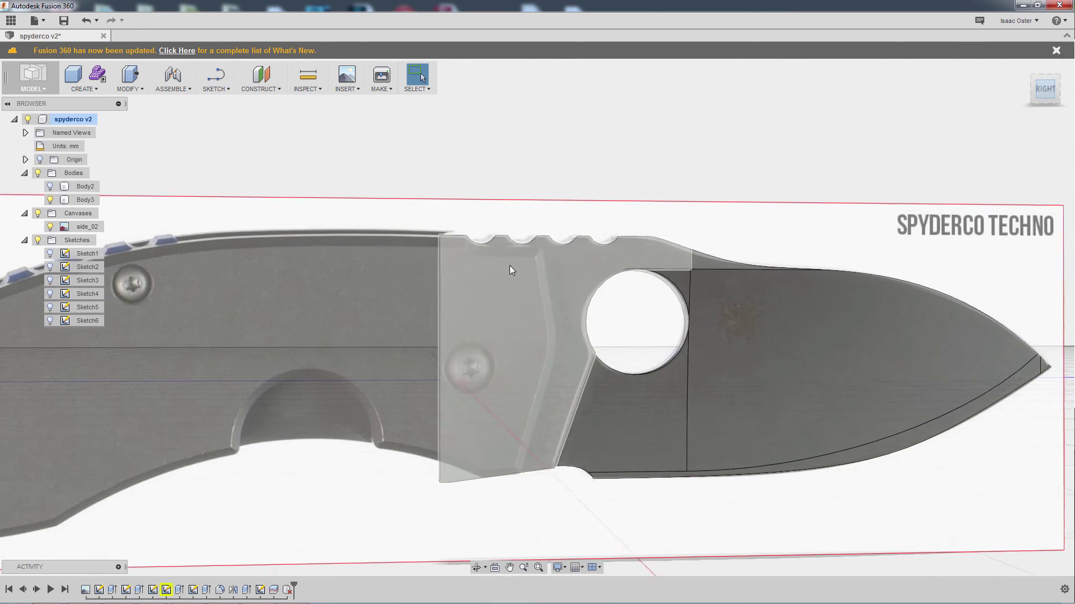
{"action": "left_click", "coordinate": [216, 79]}
{"action": "left_click", "coordinate": [235, 103]}
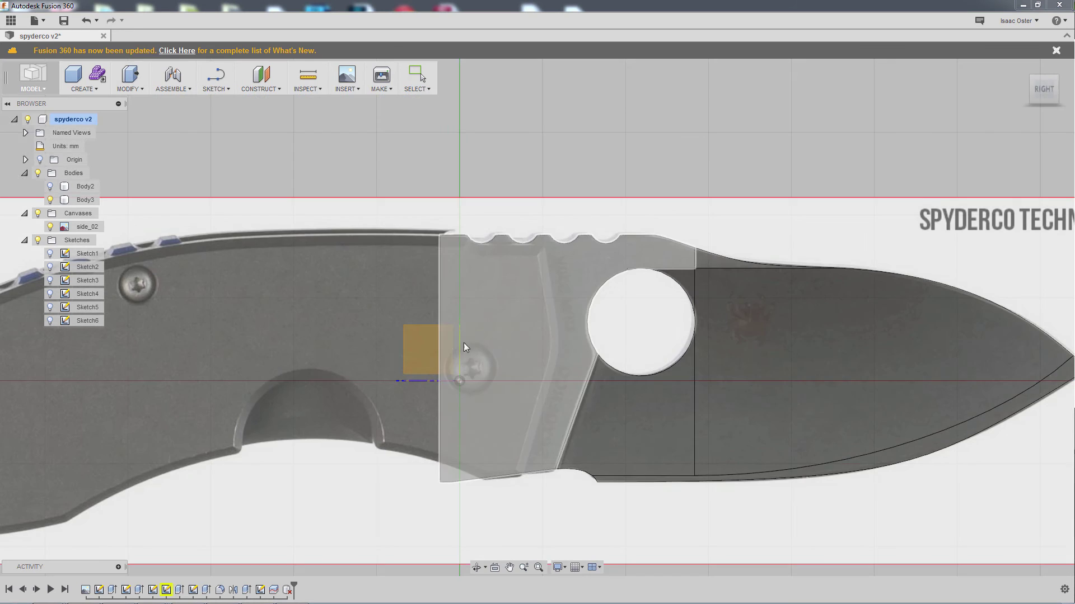
{"action": "left_click", "coordinate": [415, 351]}
{"action": "left_click", "coordinate": [218, 89]}
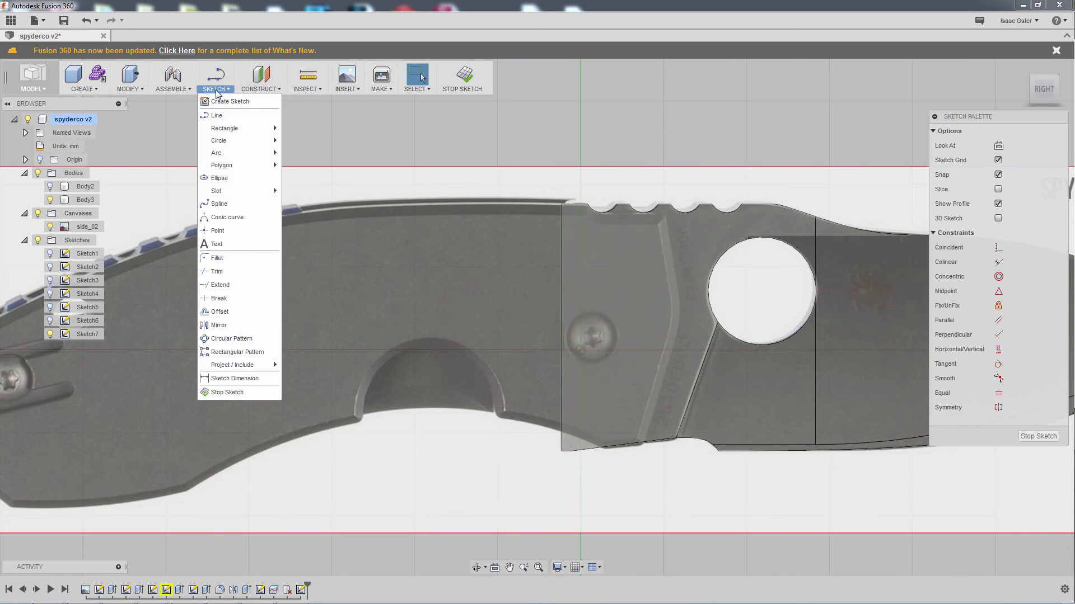
{"action": "left_click", "coordinate": [218, 115]}
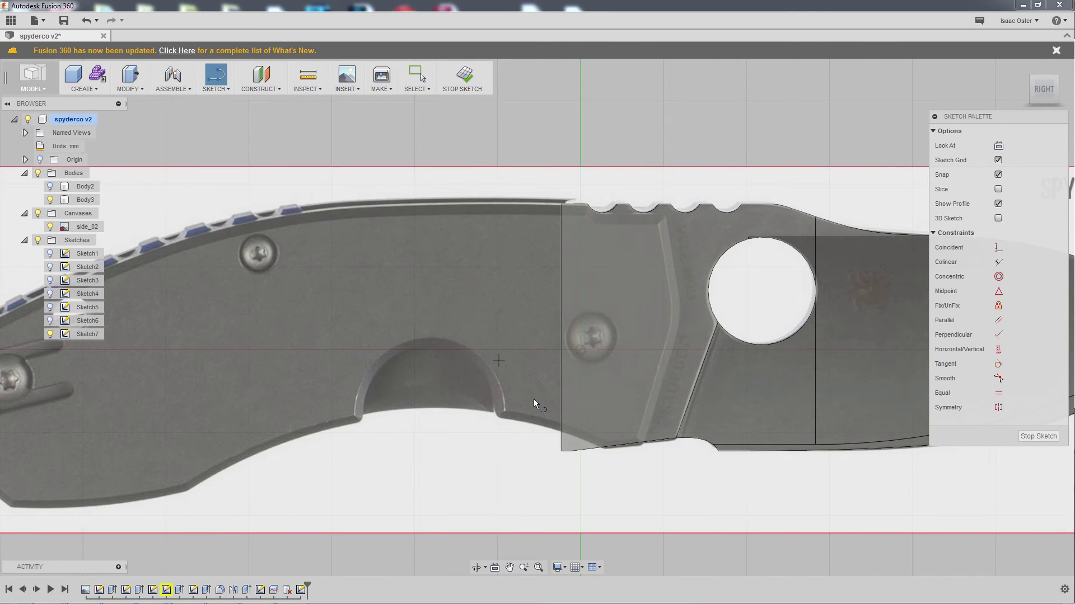
{"action": "scroll", "coordinate": [570, 437], "scroll_direction": "up", "scroll_amount": 3}
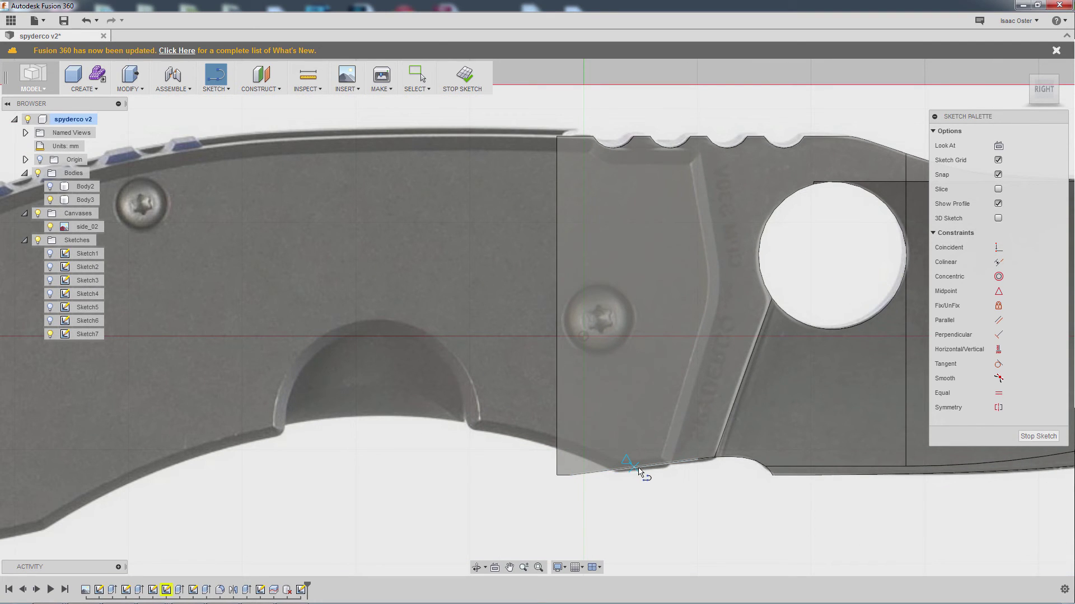
Step: Draw a four-sided shape over the lower-edge corner and finish Sketch7
{"action": "left_click", "coordinate": [634, 467]}
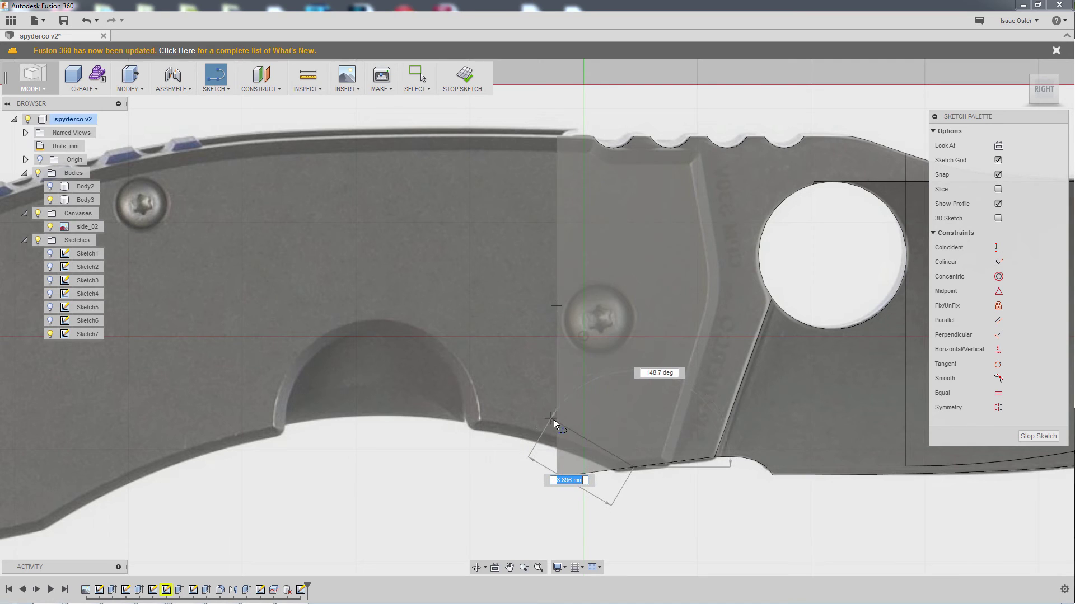
{"action": "double_click", "coordinate": [556, 421]}
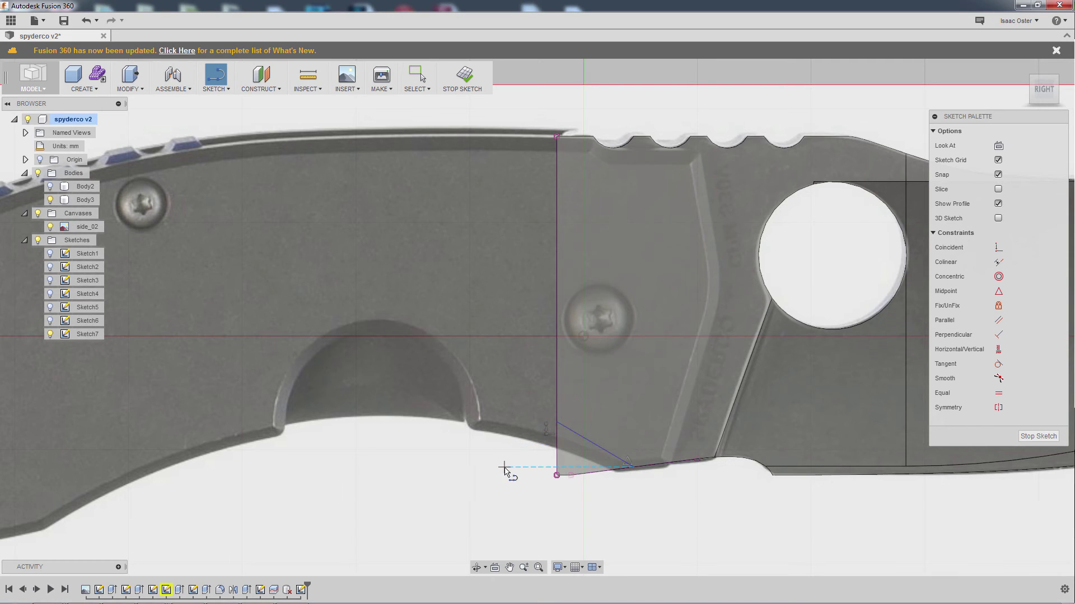
{"action": "left_click", "coordinate": [557, 423]}
{"action": "left_click", "coordinate": [504, 486]}
{"action": "left_click", "coordinate": [587, 533]}
{"action": "left_click", "coordinate": [633, 467]}
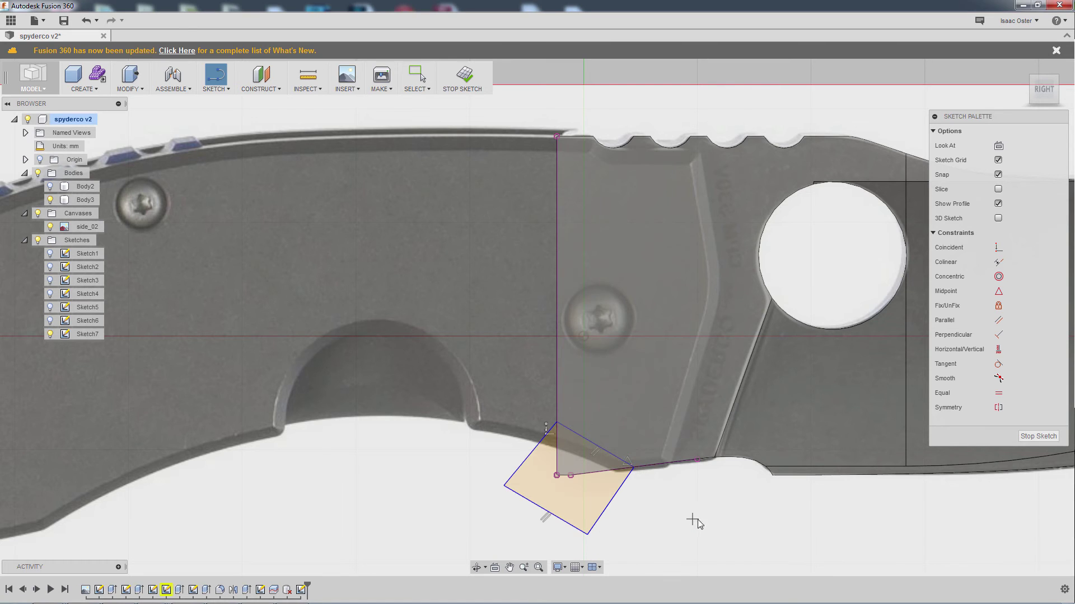
{"action": "key", "text": "Escape"}
{"action": "middle_click_drag", "start_coordinate": [666, 506], "coordinate": [703, 536], "text": "shift"}
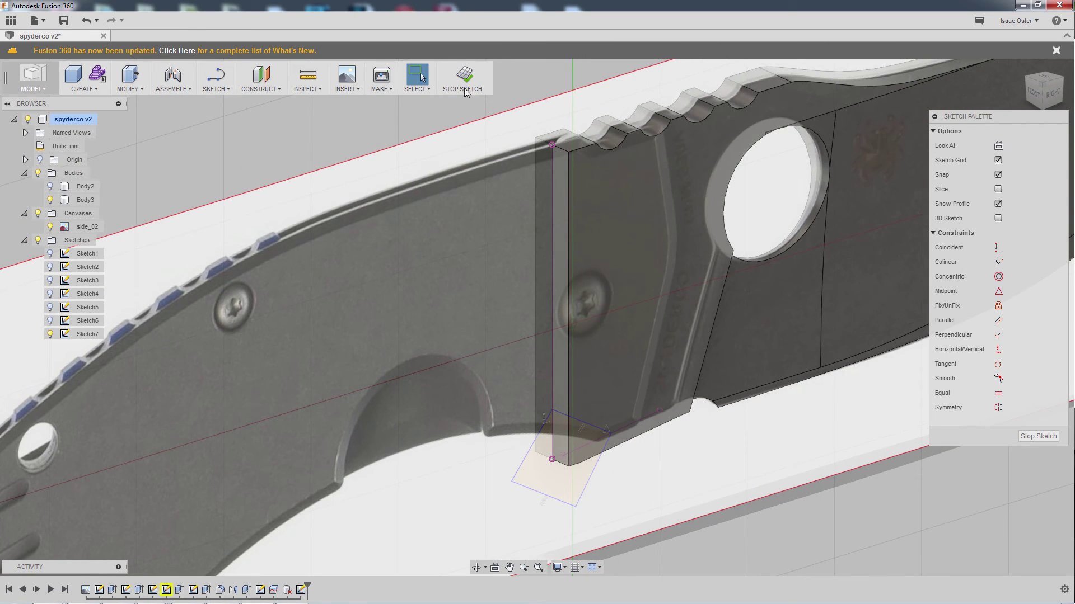
{"action": "left_click", "coordinate": [462, 76]}
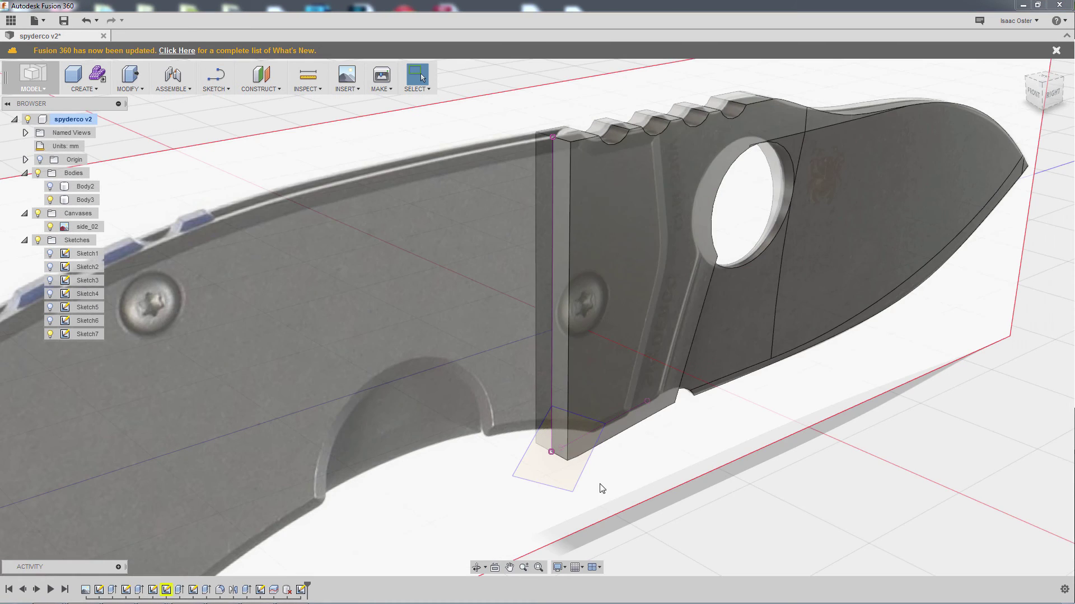
Step: Press Pull the profile as a 4 mm symmetric cut to trim the corner
{"action": "left_click", "coordinate": [568, 474]}
{"action": "right_click", "coordinate": [567, 475]}
{"action": "left_click", "coordinate": [597, 460]}
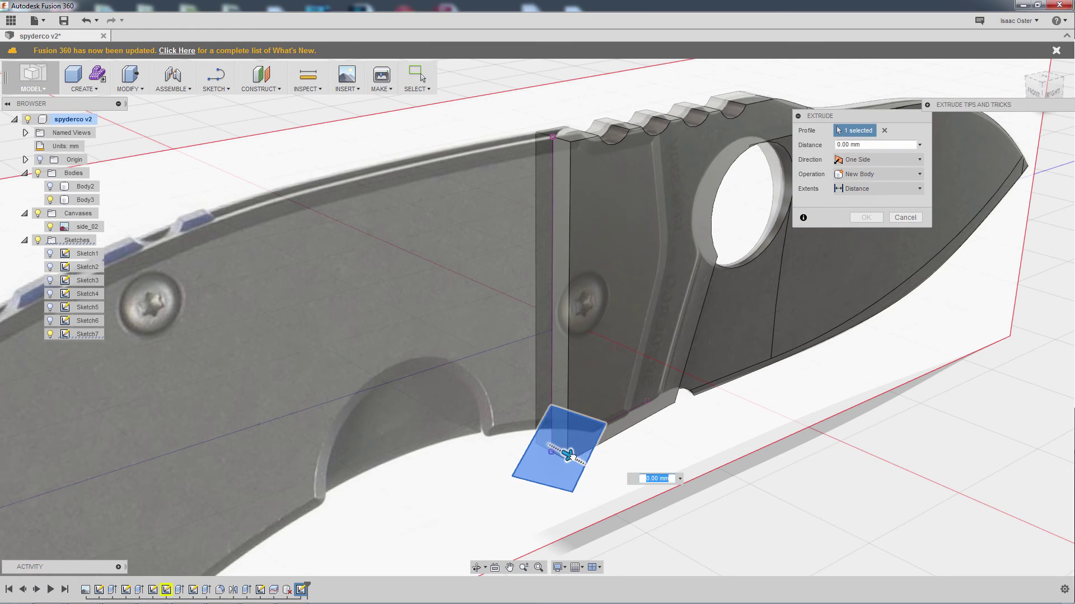
{"action": "left_click_drag", "start_coordinate": [572, 457], "coordinate": [597, 471]}
{"action": "middle_click_drag", "start_coordinate": [619, 480], "coordinate": [694, 475], "text": "shift"}
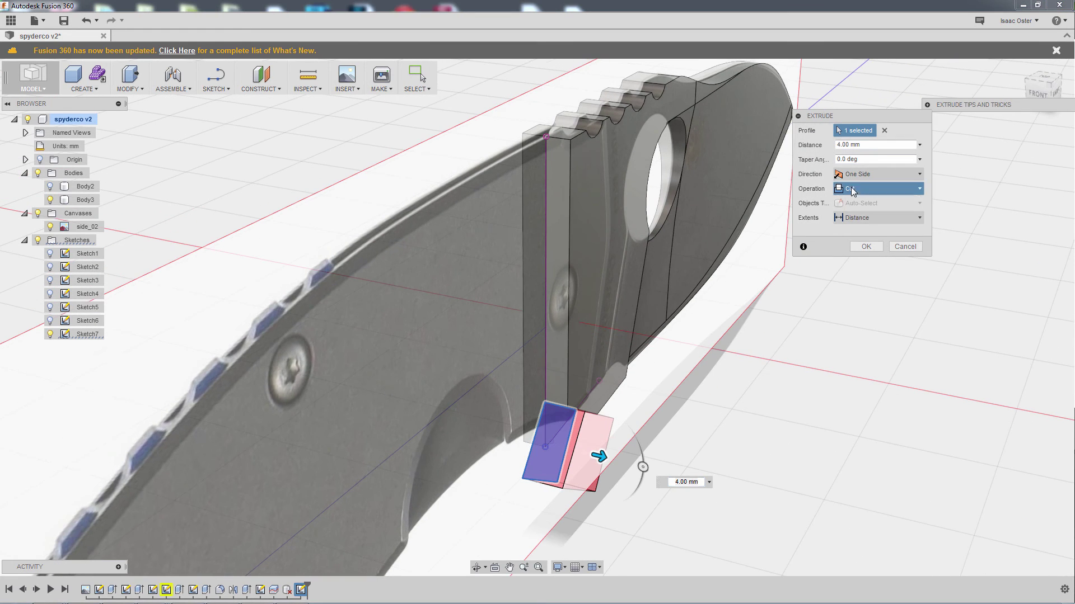
{"action": "left_click", "coordinate": [876, 174]}
{"action": "left_click", "coordinate": [861, 220]}
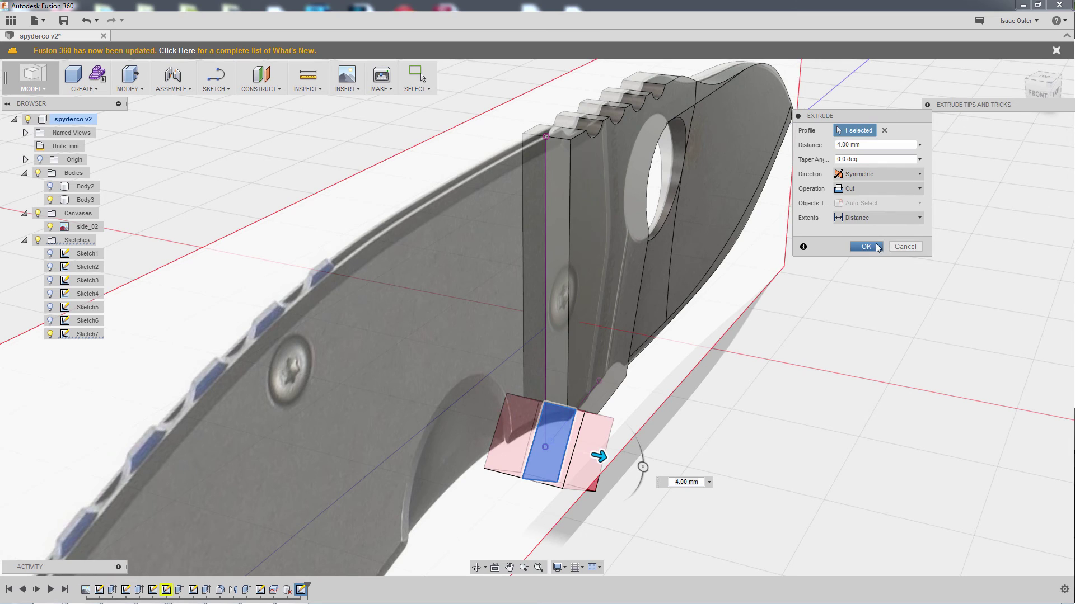
{"action": "left_click", "coordinate": [866, 246]}
{"action": "middle_click_drag", "start_coordinate": [906, 470], "coordinate": [613, 409], "text": "shift"}
{"action": "scroll", "coordinate": [802, 445], "scroll_direction": "down", "scroll_amount": 3}
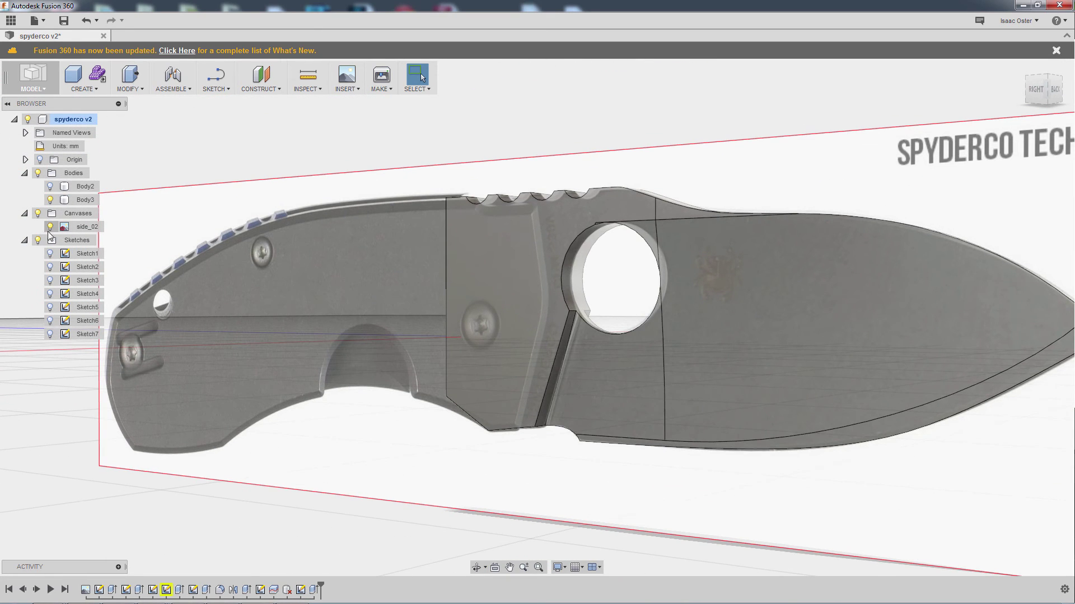
Step: Hide the knife reference canvas and orbit around the grey blade body
{"action": "left_click", "coordinate": [38, 214]}
{"action": "mouse_move", "coordinate": [314, 213]}
{"action": "middle_mouse_down", "text": "shift"}
{"action": "mouse_move", "coordinate": [377, 211]}
{"action": "mouse_move", "coordinate": [404, 225]}
{"action": "mouse_move", "coordinate": [384, 270]}
{"action": "mouse_move", "coordinate": [383, 216]}
{"action": "mouse_move", "coordinate": [323, 178]}
{"action": "mouse_move", "coordinate": [278, 221]}
{"action": "mouse_move", "coordinate": [343, 197]}
{"action": "mouse_move", "coordinate": [327, 203]}
{"action": "middle_mouse_up", "text": "shift"}
{"action": "scroll", "coordinate": [323, 178], "scroll_direction": "up", "scroll_amount": 3}
{"action": "left_click", "coordinate": [532, 286]}
{"action": "middle_click_drag", "start_coordinate": [538, 290], "coordinate": [582, 343], "text": "shift"}
{"action": "left_click", "coordinate": [701, 214]}
{"action": "middle_click_drag", "start_coordinate": [701, 214], "coordinate": [753, 202], "text": "shift"}
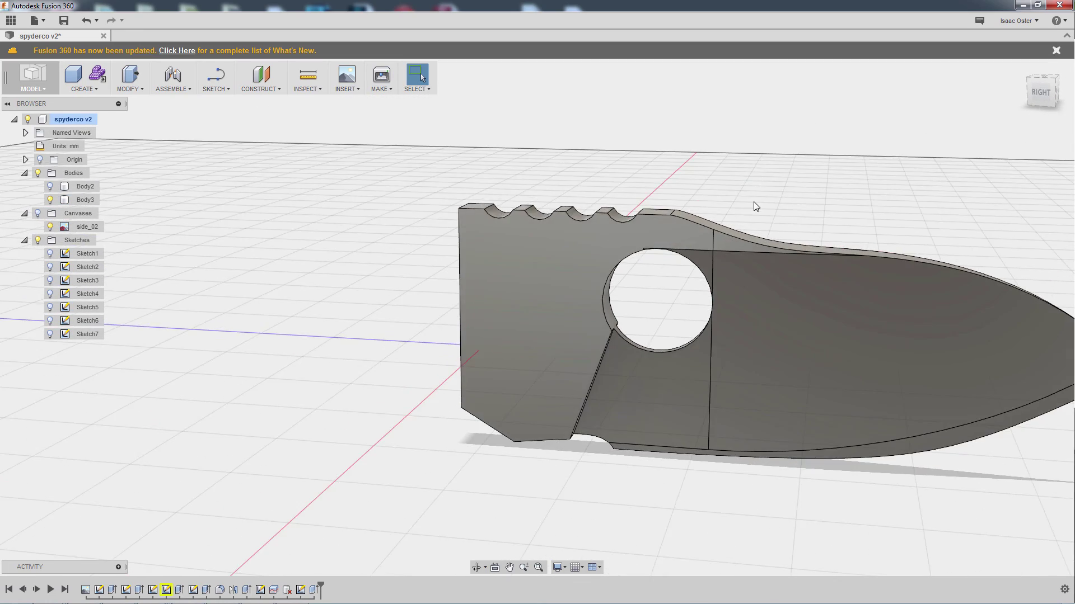
{"action": "scroll", "coordinate": [727, 215], "scroll_direction": "down", "scroll_amount": 2}
Step: Zoom and orbit to inspect the top edge of the thumb hole
{"action": "scroll", "coordinate": [647, 313], "scroll_direction": "up", "scroll_amount": 2}
{"action": "scroll", "coordinate": [648, 314], "scroll_direction": "up", "scroll_amount": 4}
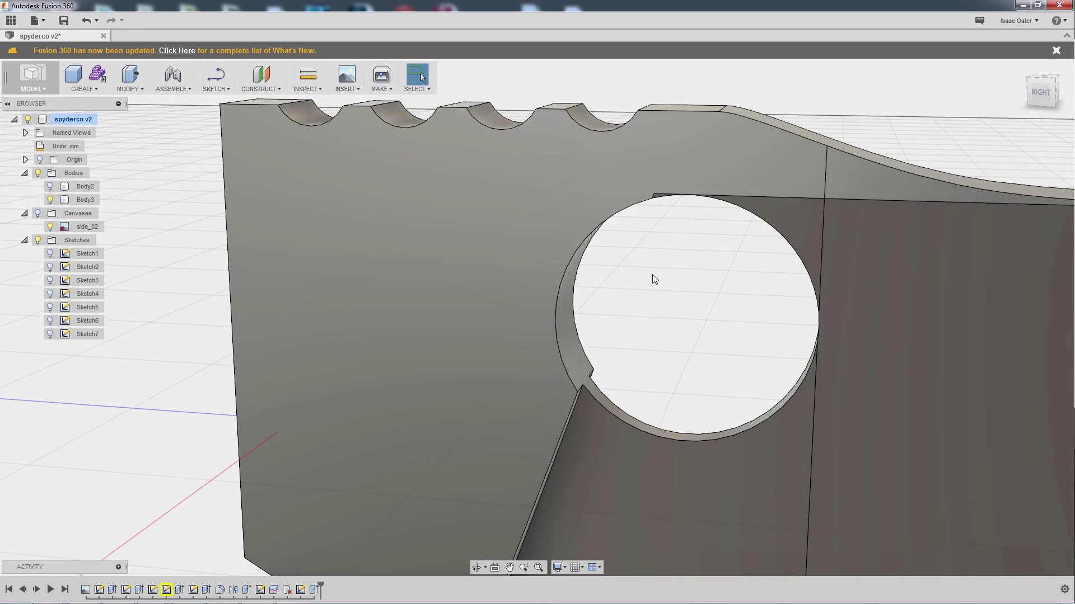
{"action": "left_click", "coordinate": [656, 195]}
{"action": "middle_click_drag", "start_coordinate": [684, 308], "coordinate": [618, 257]}
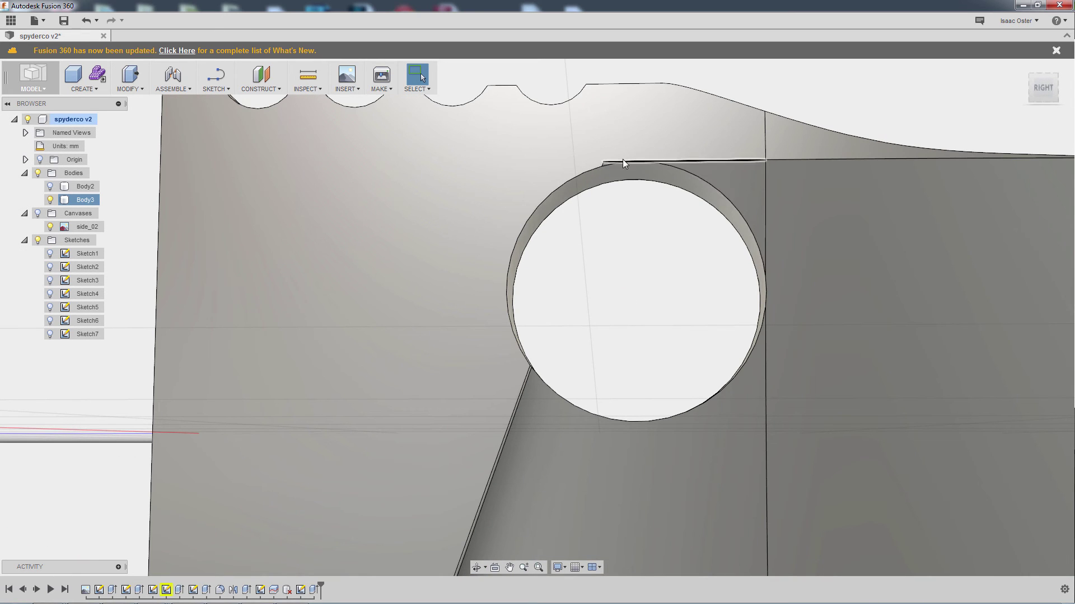
{"action": "middle_click_drag", "start_coordinate": [604, 266], "coordinate": [598, 294], "text": "shift"}
{"action": "scroll", "coordinate": [590, 297], "scroll_direction": "up", "scroll_amount": 2}
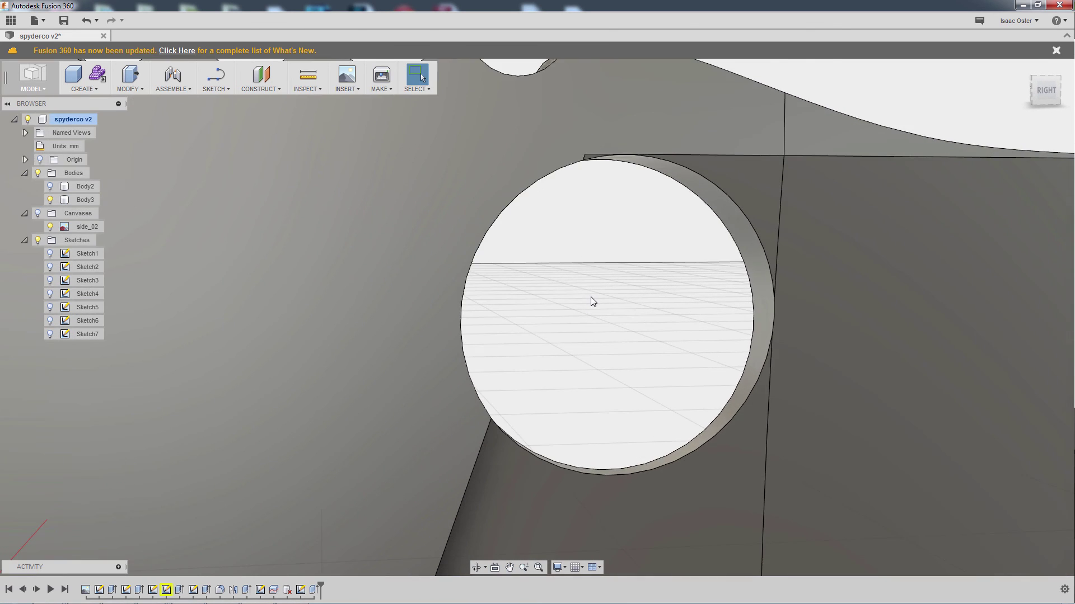
{"action": "scroll", "coordinate": [590, 297], "scroll_direction": "down", "scroll_amount": 5}
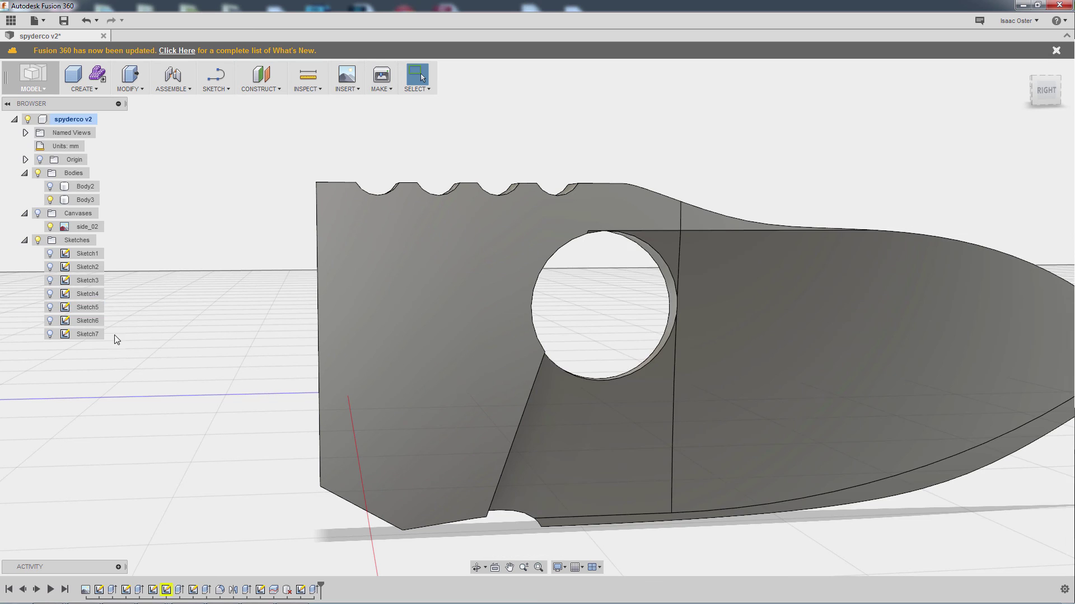
Step: Reopen the grind-line Sketch5 for editing in the right-side view, with Sketch3's circles visible
{"action": "left_click", "coordinate": [49, 307]}
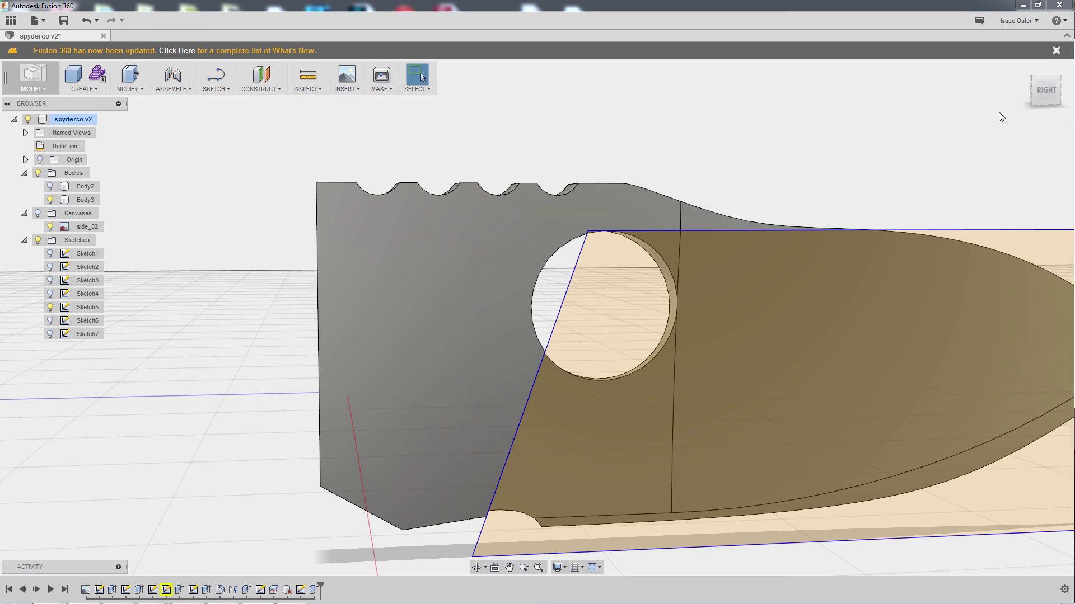
{"action": "left_click", "coordinate": [1048, 91]}
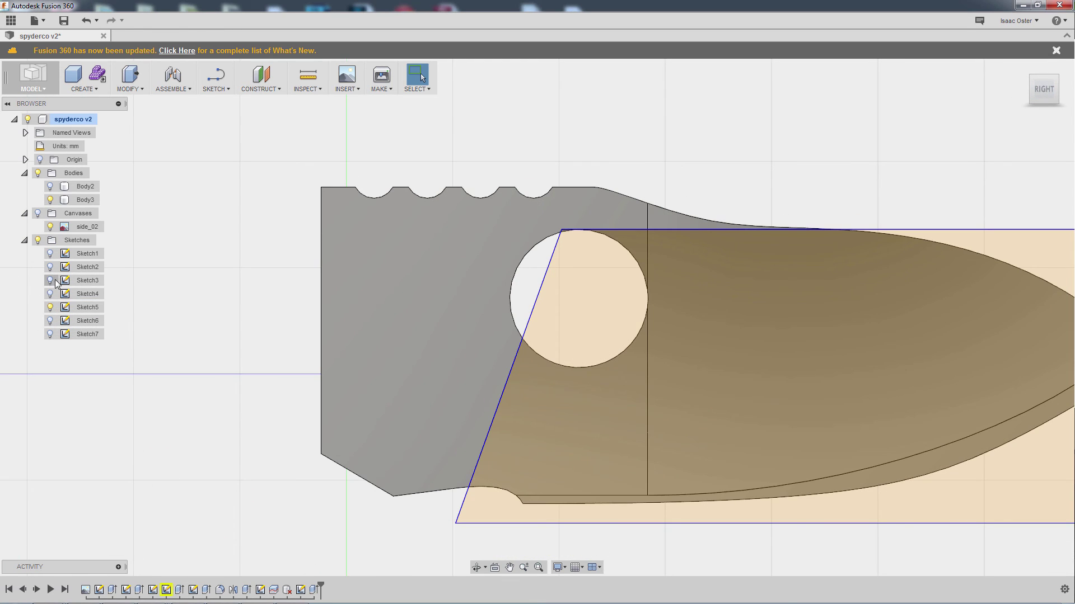
{"action": "right_click", "coordinate": [77, 307]}
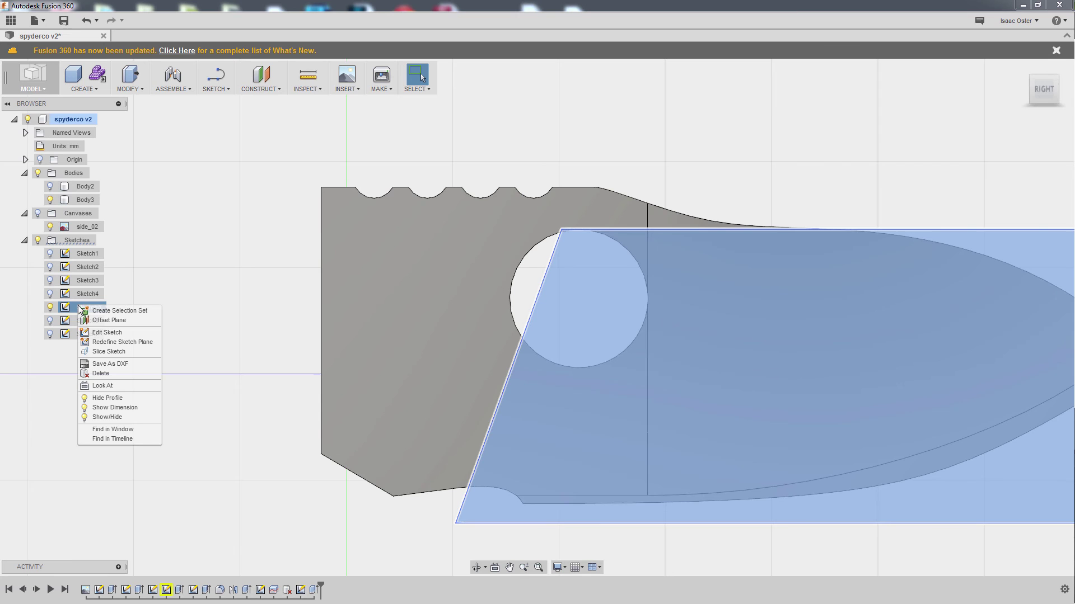
{"action": "left_click", "coordinate": [118, 333]}
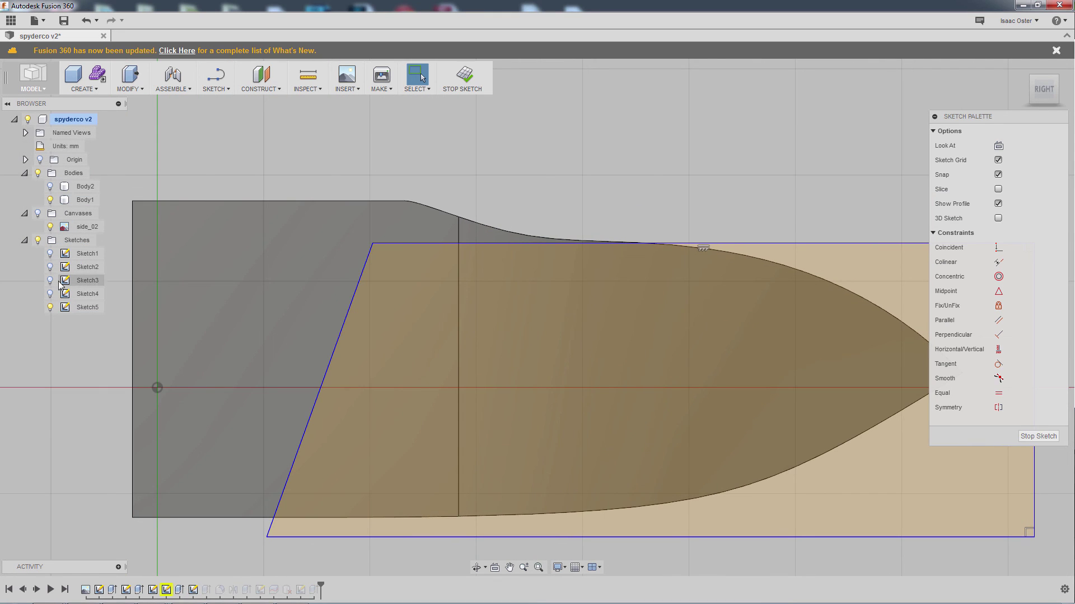
{"action": "left_click", "coordinate": [50, 280]}
Step: Move the grind line's top corner point onto the top of the thumb-hole circle
{"action": "middle_click_drag", "start_coordinate": [261, 195], "coordinate": [317, 269]}
{"action": "scroll", "coordinate": [347, 285], "scroll_direction": "up", "scroll_amount": 5}
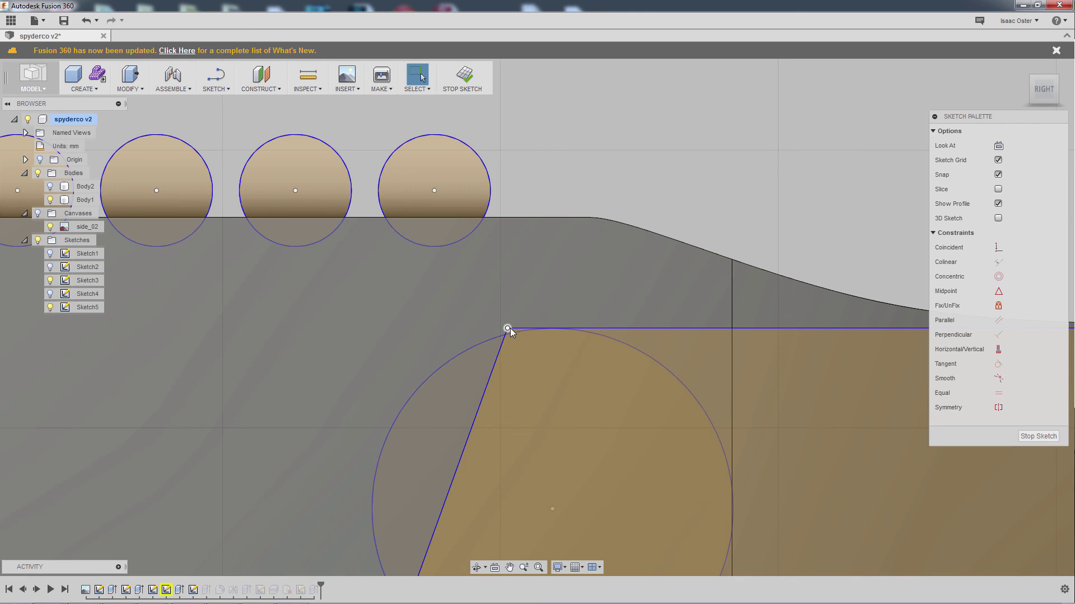
{"action": "left_click_drag", "start_coordinate": [509, 328], "coordinate": [549, 329]}
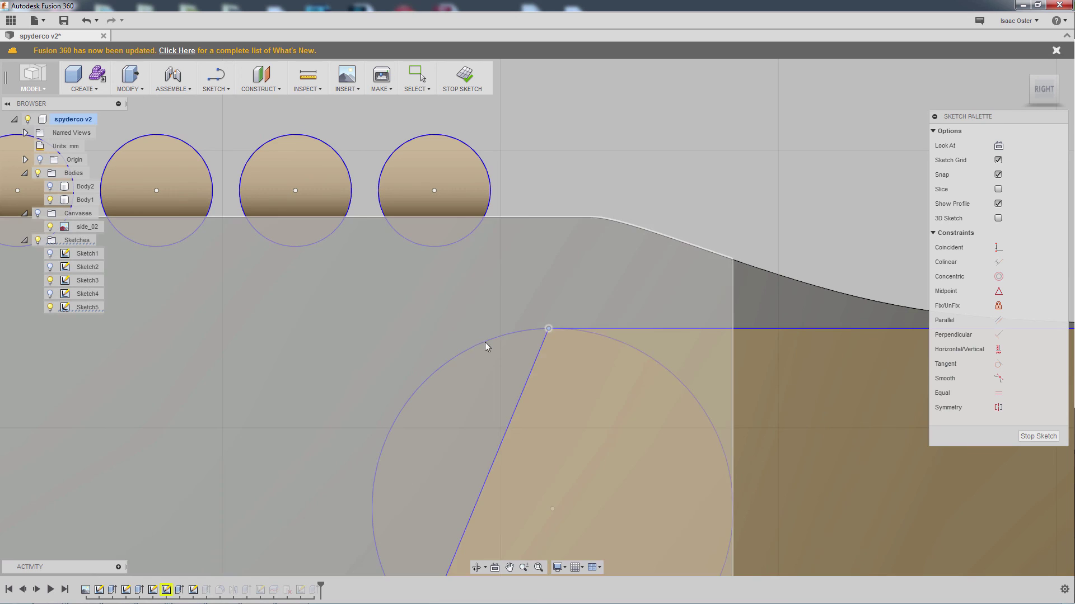
{"action": "scroll", "coordinate": [768, 231], "scroll_direction": "up", "scroll_amount": 4}
{"action": "scroll", "coordinate": [669, 383], "scroll_direction": "down", "scroll_amount": 5}
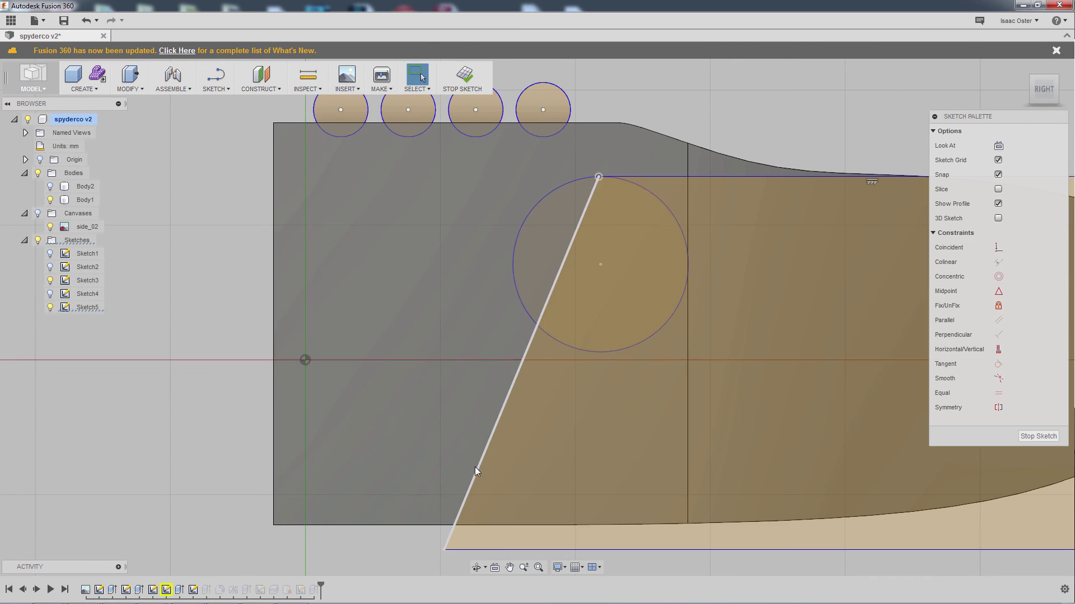
Step: Show the knife reference canvas again and hide Sketch5 and Sketch3
{"action": "left_click", "coordinate": [38, 214]}
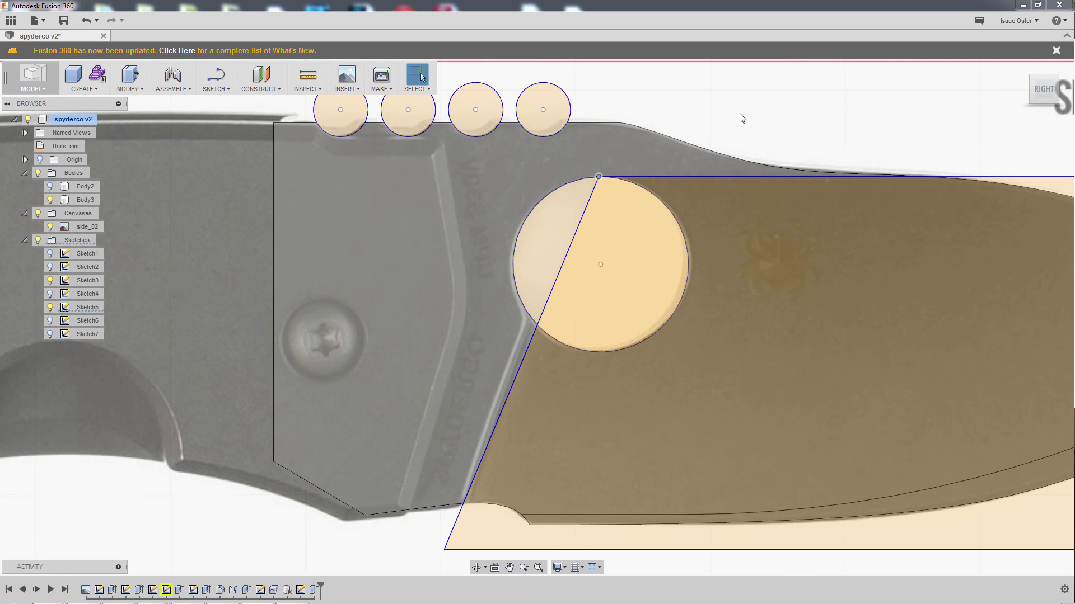
{"action": "left_click", "coordinate": [50, 307]}
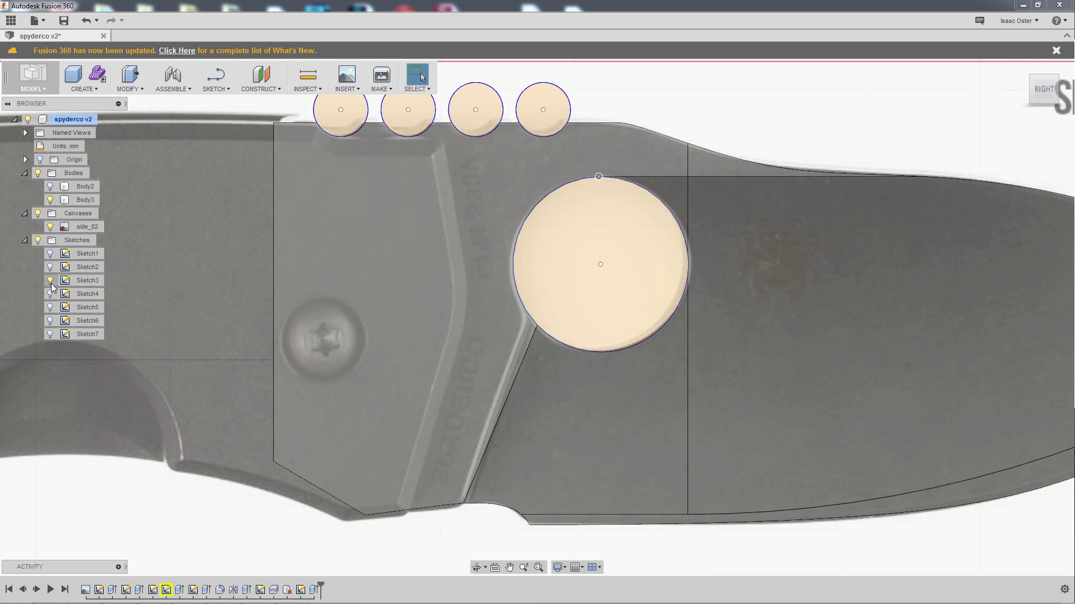
{"action": "left_click", "coordinate": [50, 280]}
Step: Hide the Spyderco reference canvas and orbit around the grey blade to inspect the grind
{"action": "middle_click_drag", "start_coordinate": [766, 138], "coordinate": [745, 148], "text": "shift"}
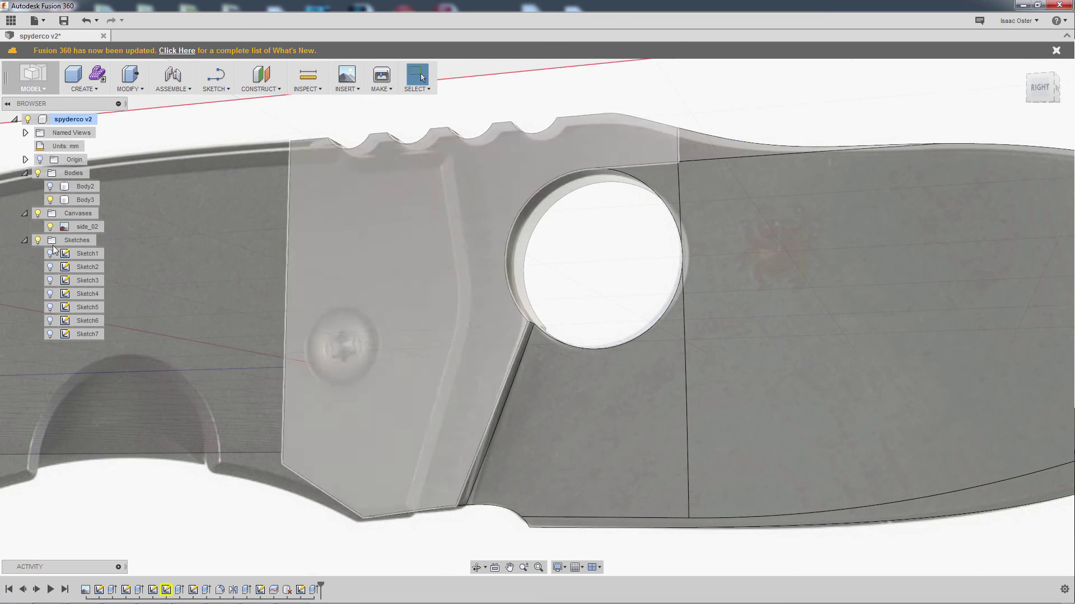
{"action": "left_click", "coordinate": [37, 213]}
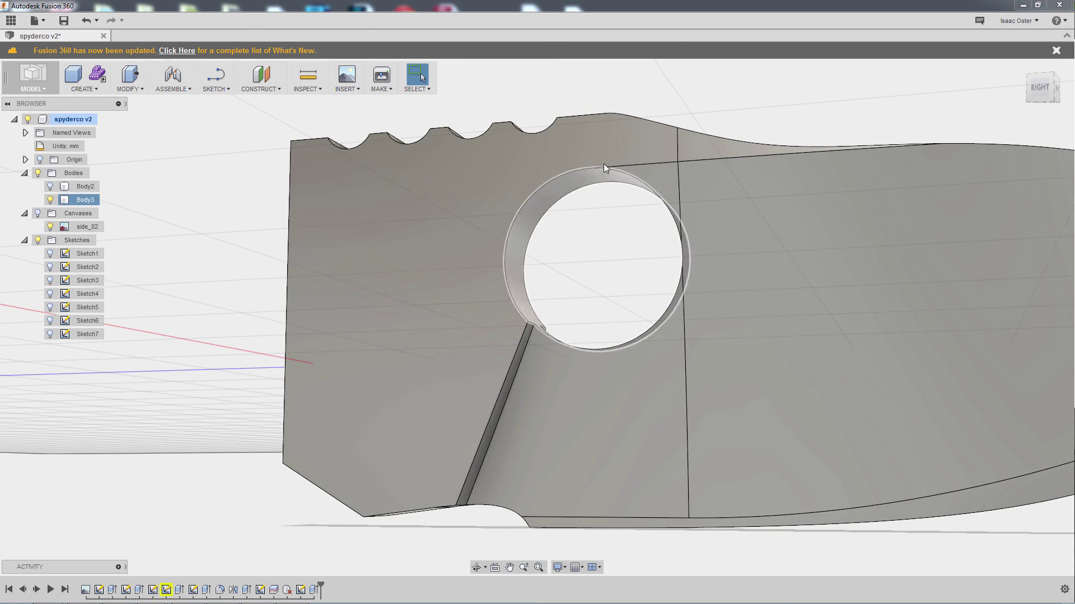
{"action": "middle_click_drag", "start_coordinate": [592, 242], "coordinate": [235, 297], "text": "shift"}
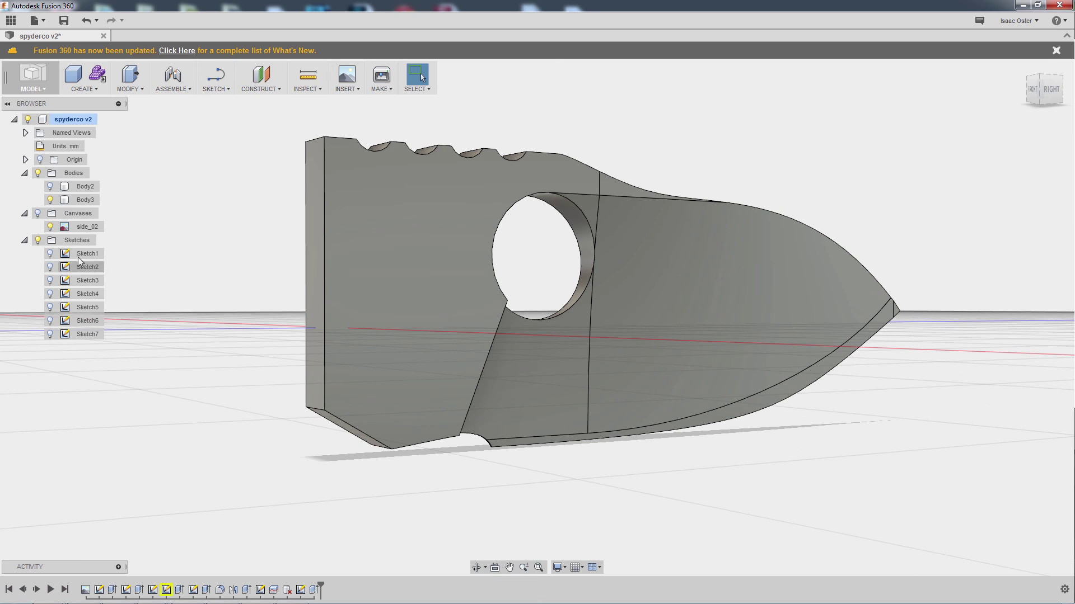